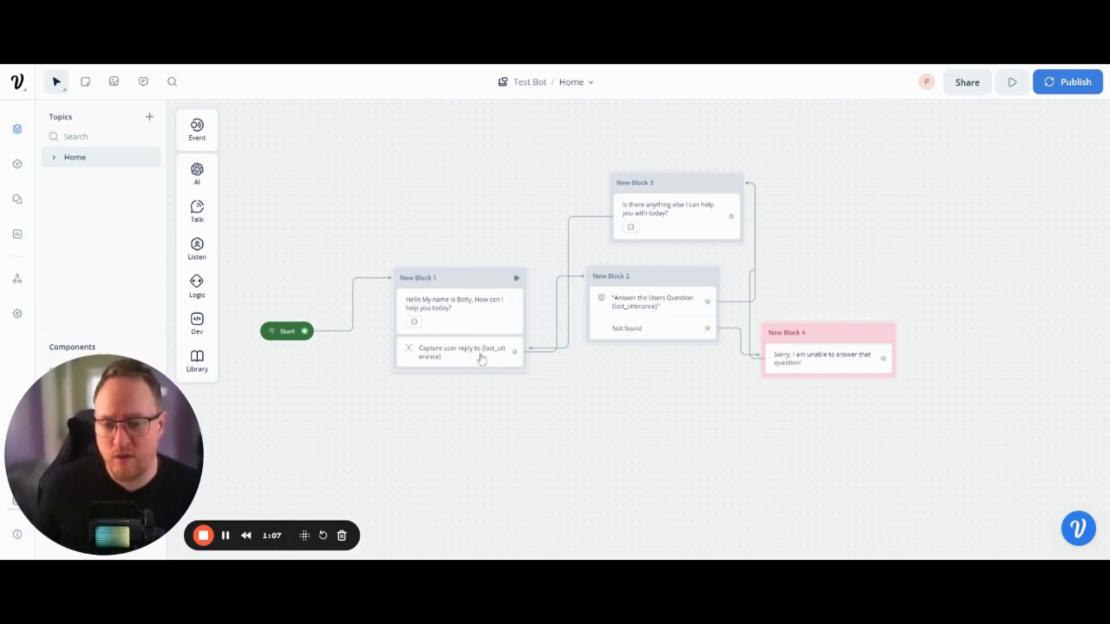
- Examine the Capture step in New Block 1 and the variable that stores the entire user reply
{"action": "left_click", "coordinate": [481, 359]}
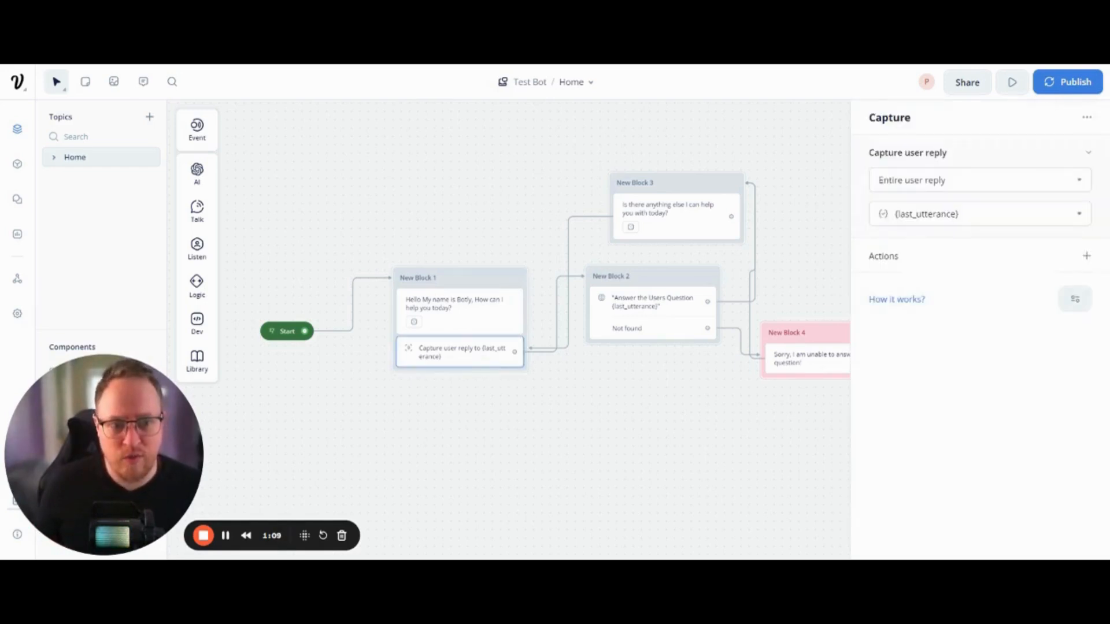
{"action": "left_click", "coordinate": [960, 213]}
{"action": "left_click", "coordinate": [961, 214]}
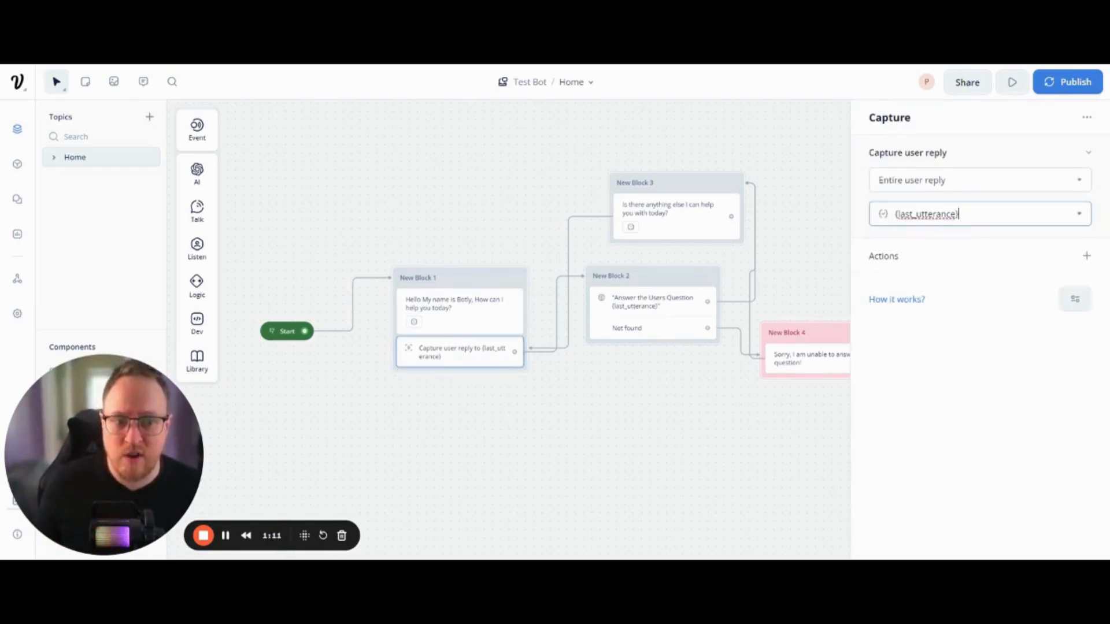
{"action": "key", "text": "shift+Left"}
{"action": "key", "text": "shift+Left"}
{"action": "key", "text": "shift+Left"}
{"action": "key", "text": "shift+Left"}
{"action": "key", "text": "shift+Left"}
{"action": "key", "text": "shift+Left"}
{"action": "key", "text": "shift+Left"}
{"action": "key", "text": "shift+Left"}
{"action": "key", "text": "shift+Left"}
{"action": "key", "text": "shift+Left"}
{"action": "key", "text": "shift+Left"}
{"action": "key", "text": "shift+Left"}
{"action": "key", "text": "shift+Left"}
{"action": "key", "text": "shift+Left"}
{"action": "key", "text": "shift+Left"}
{"action": "key", "text": "shift+Left"}
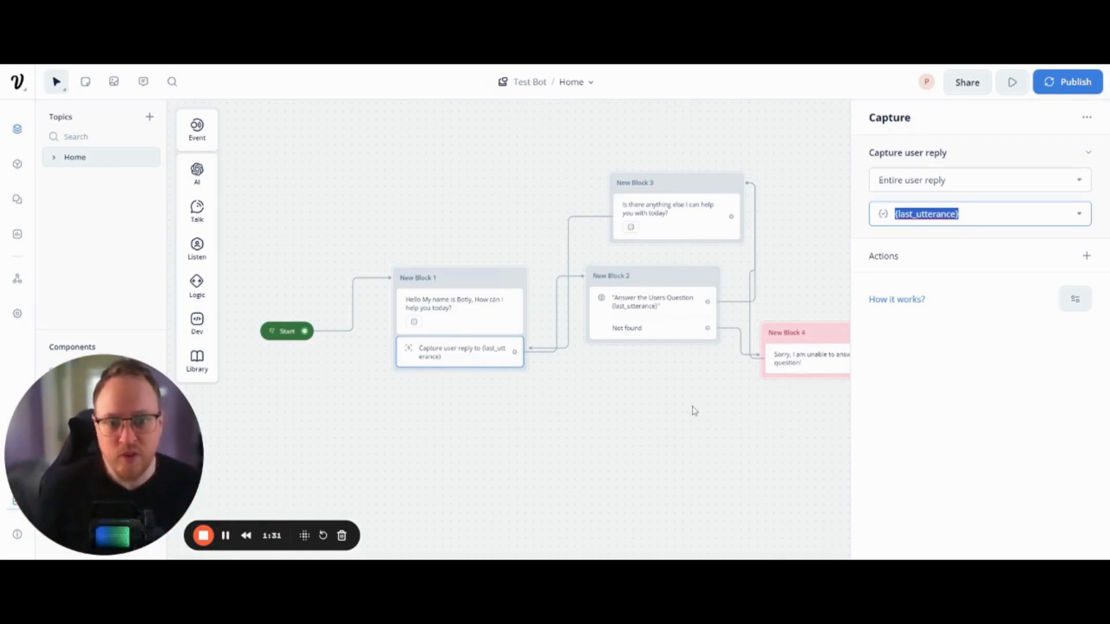
{"action": "left_click", "coordinate": [688, 424]}
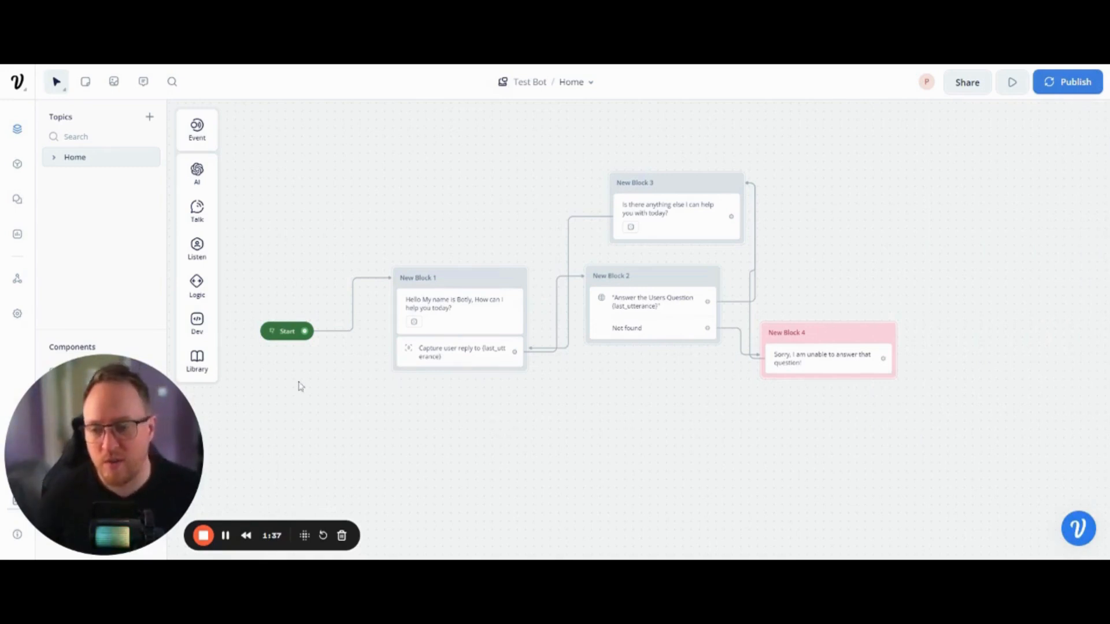
- Review the available Logic steps, including Condition, Component and End, alongside the blocks of the existing flow
{"action": "mouse_move", "coordinate": [197, 289]}
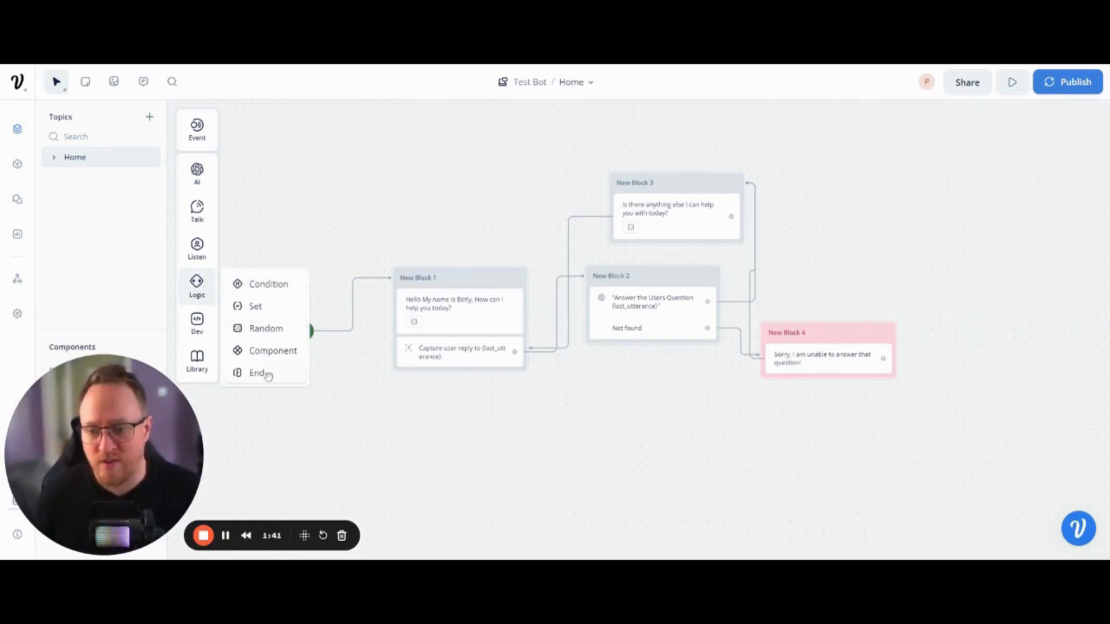
{"action": "mouse_move", "coordinate": [265, 375]}
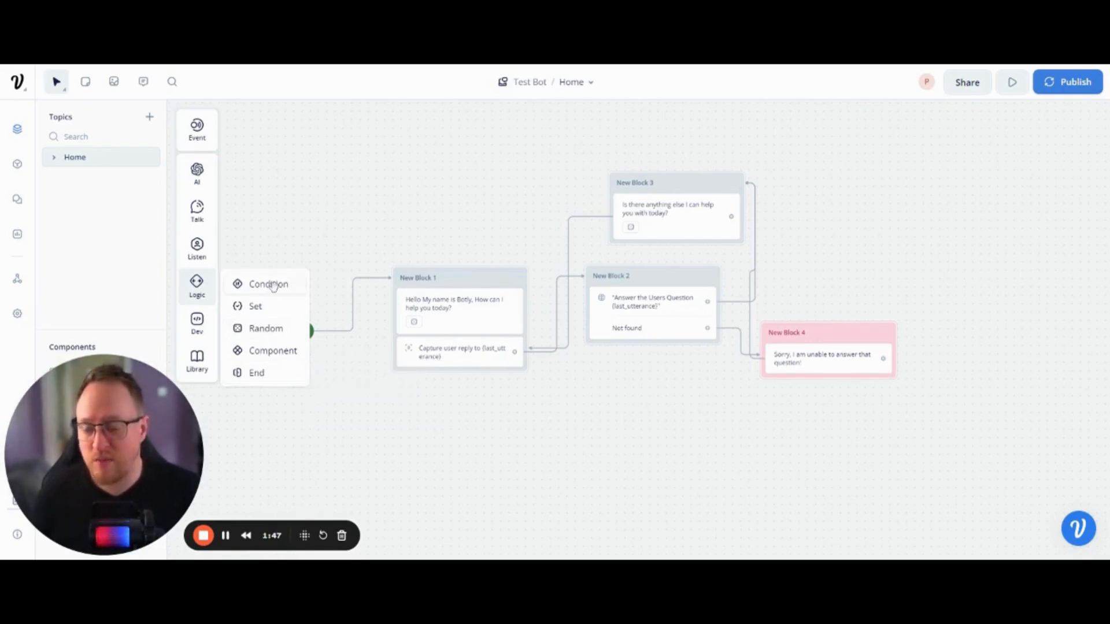
{"action": "mouse_move", "coordinate": [272, 285]}
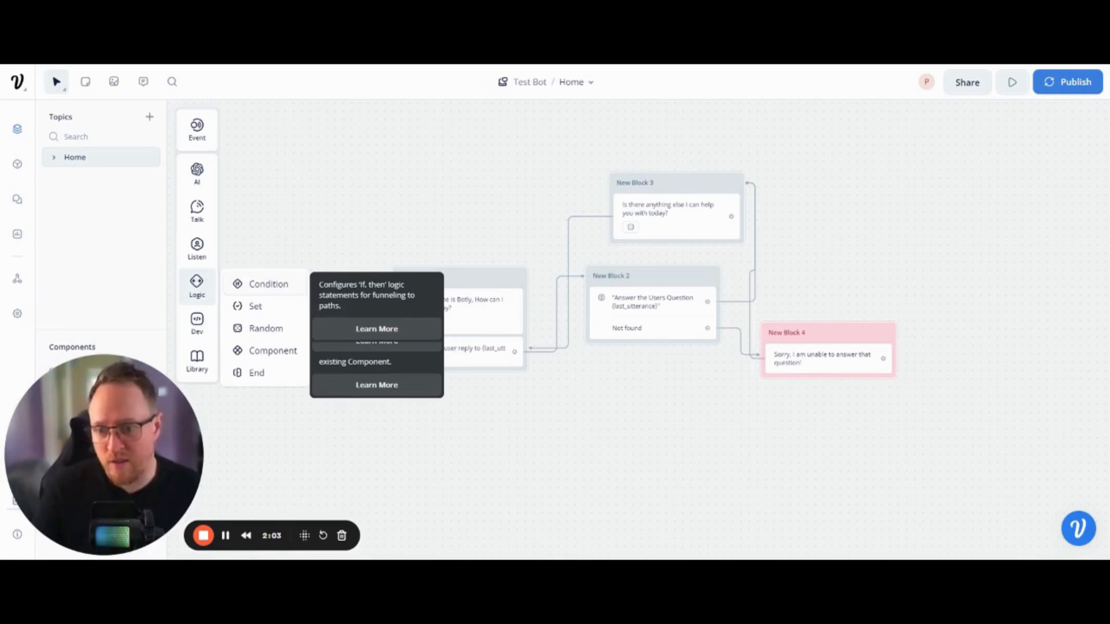
{"action": "mouse_move", "coordinate": [294, 300]}
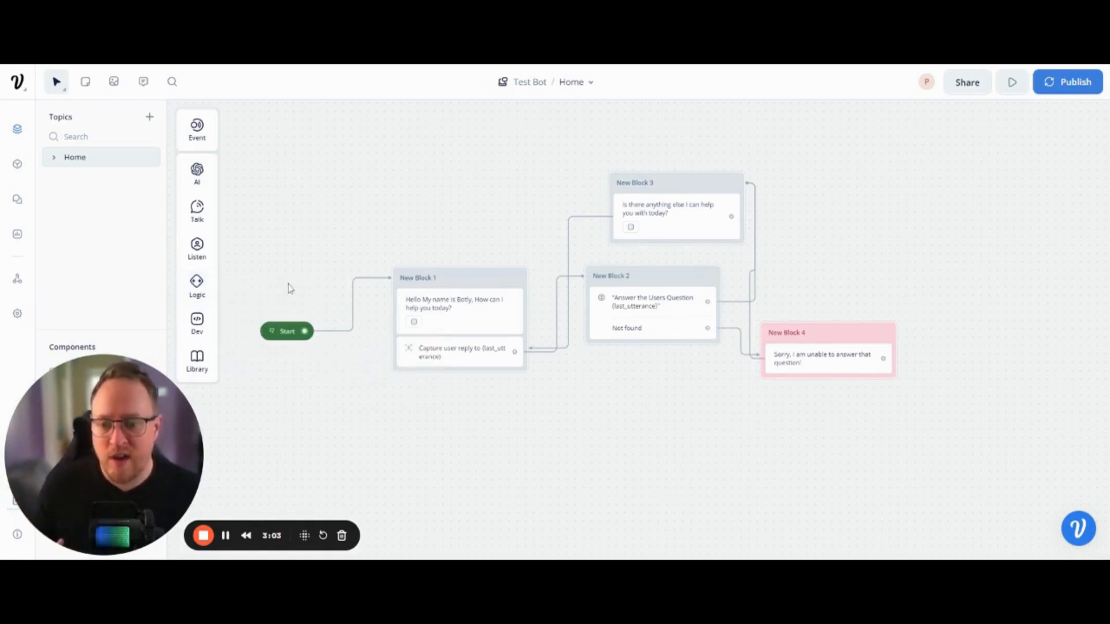
{"action": "scroll", "coordinate": [283, 191], "scroll_direction": "up", "scroll_amount": 2}
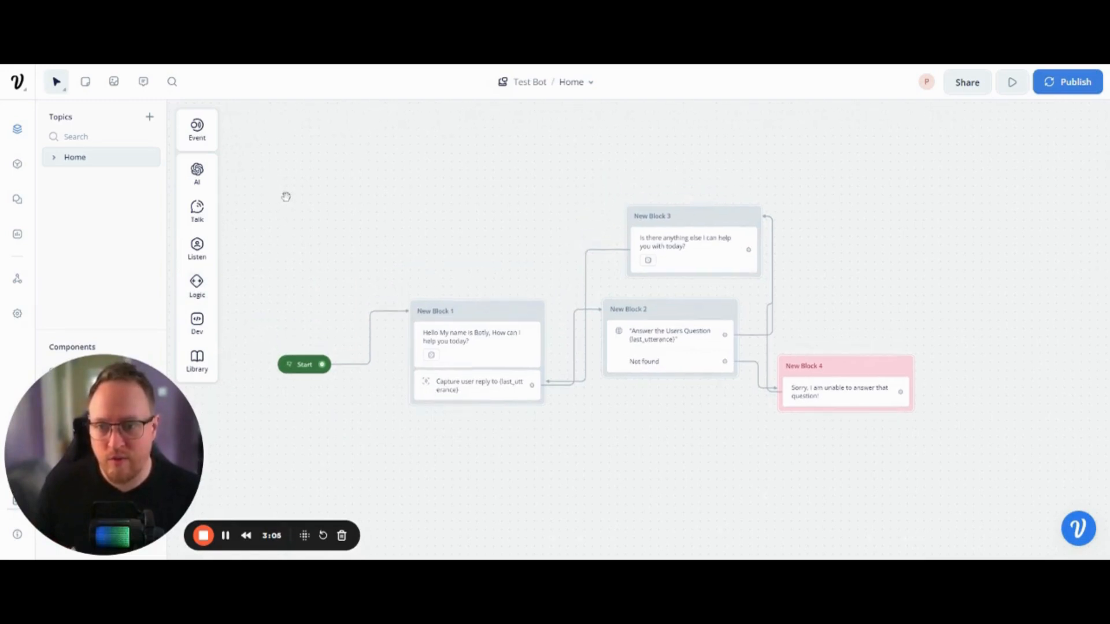
{"action": "left_click_drag", "start_coordinate": [278, 185], "coordinate": [1058, 509]}
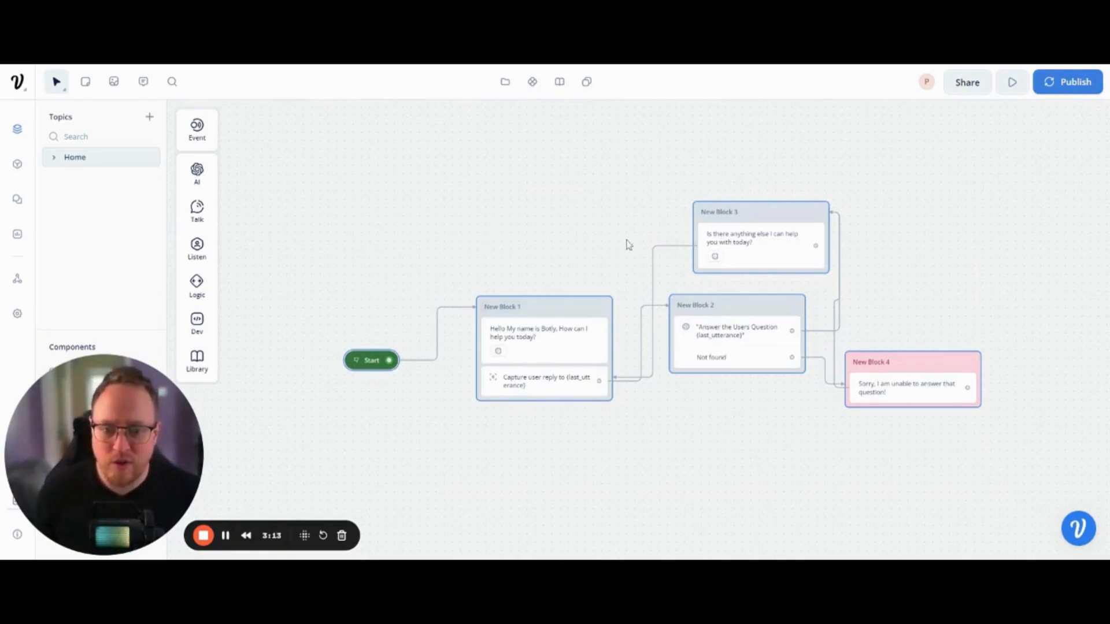
{"action": "mouse_move", "coordinate": [202, 305]}
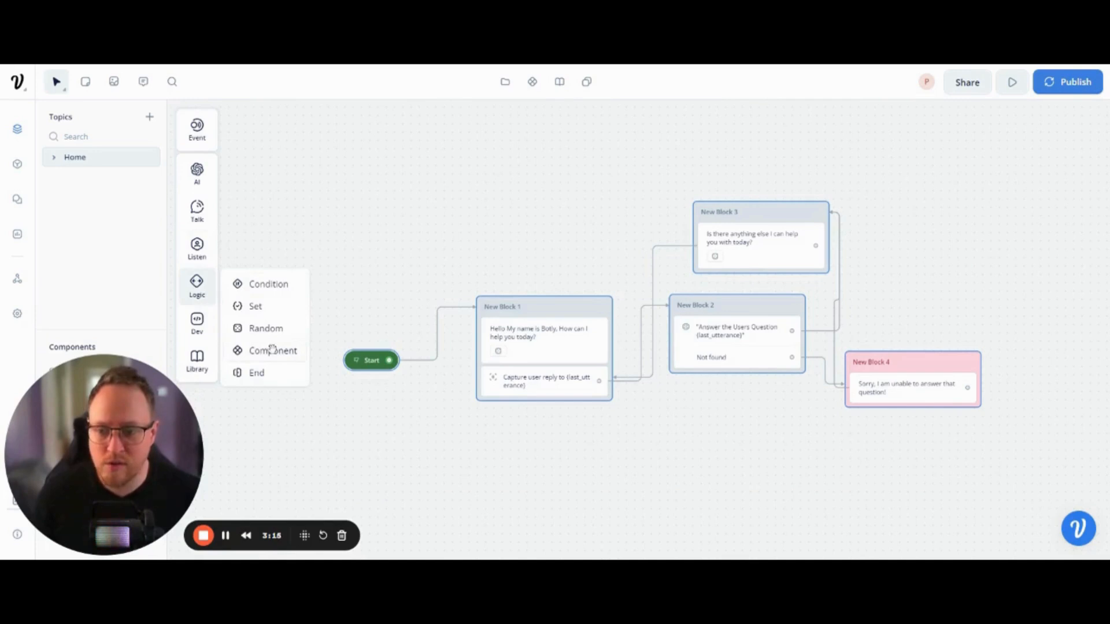
{"action": "mouse_move", "coordinate": [203, 338]}
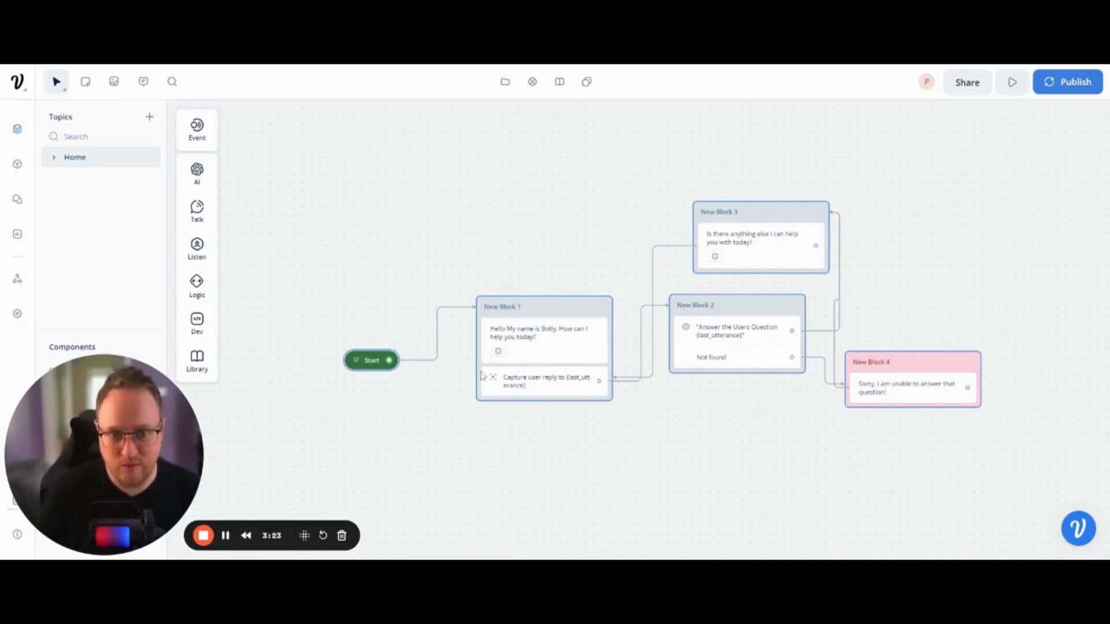
{"action": "left_click", "coordinate": [492, 266]}
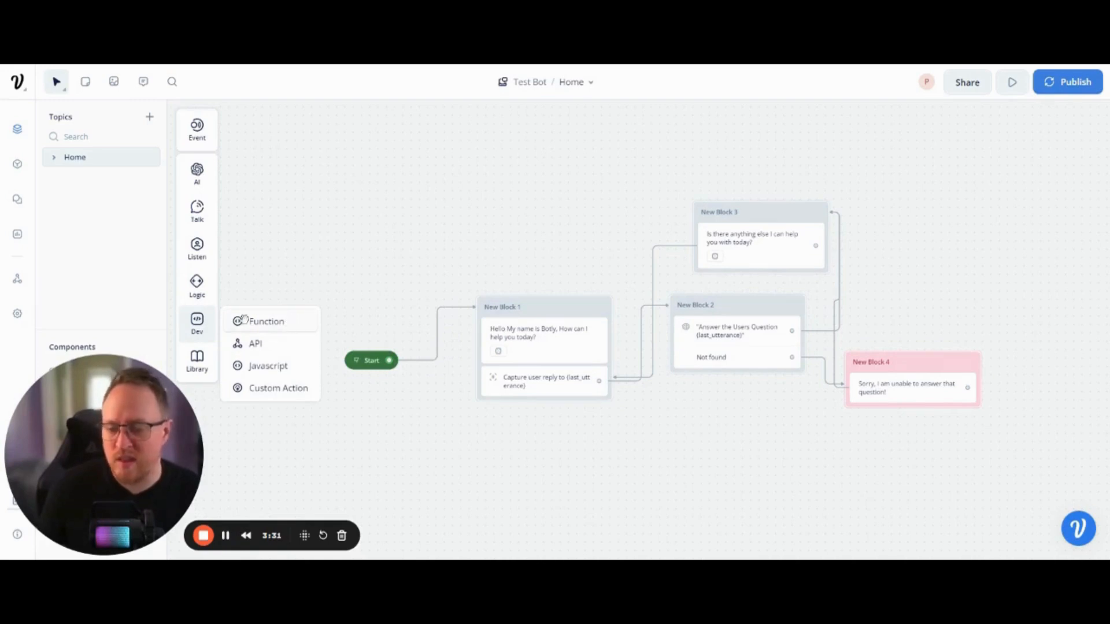
- Review the available Dev steps: Function, API, Javascript and Custom Action
{"action": "mouse_move", "coordinate": [243, 320]}
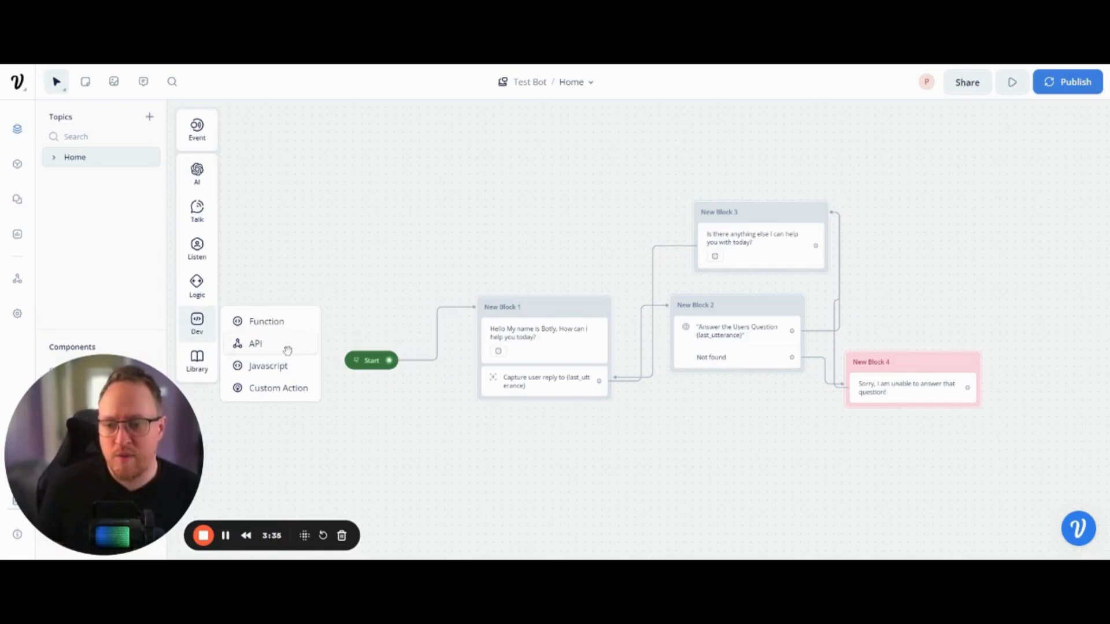
{"action": "mouse_move", "coordinate": [287, 351]}
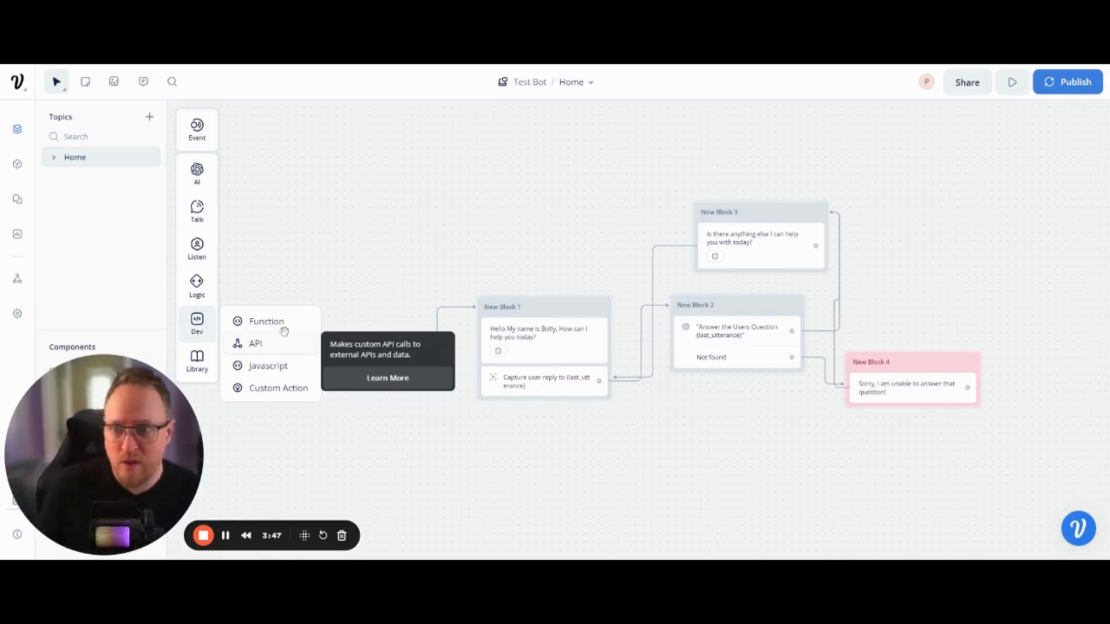
{"action": "mouse_move", "coordinate": [197, 179]}
{"action": "mouse_move", "coordinate": [197, 329]}
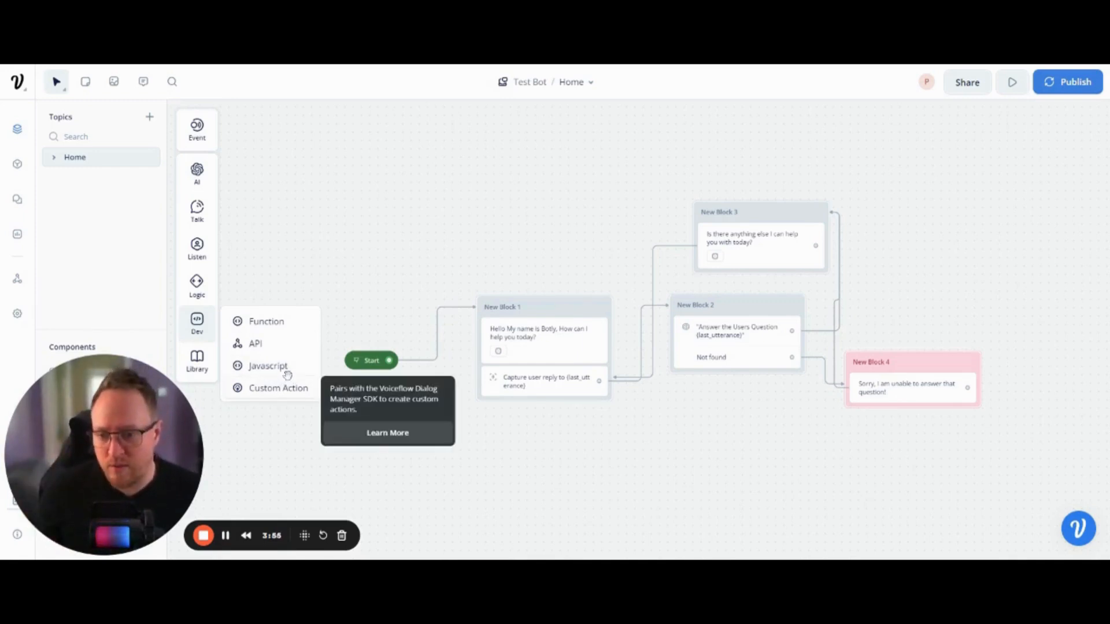
{"action": "mouse_move", "coordinate": [299, 393]}
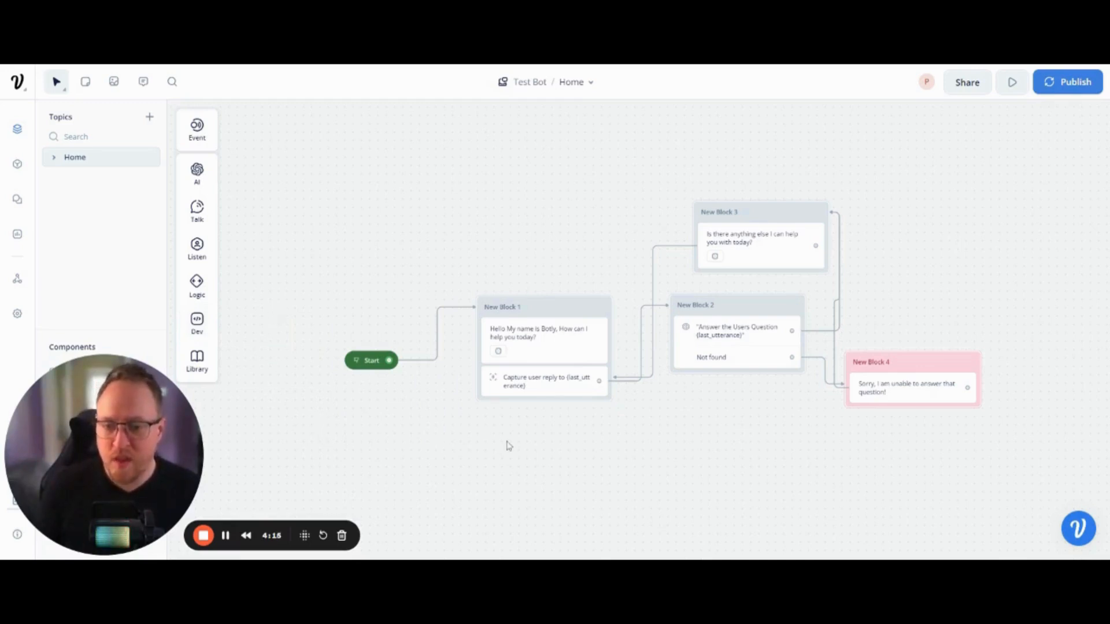
{"action": "left_click_drag", "start_coordinate": [508, 445], "coordinate": [417, 397]}
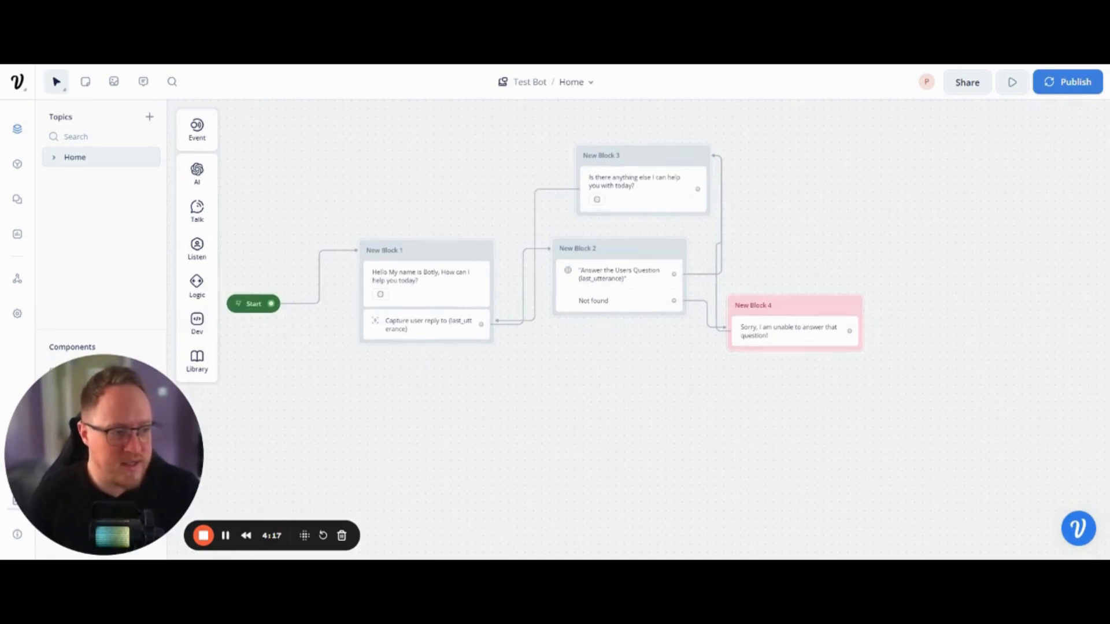
{"action": "left_click_drag", "start_coordinate": [478, 365], "coordinate": [428, 419]}
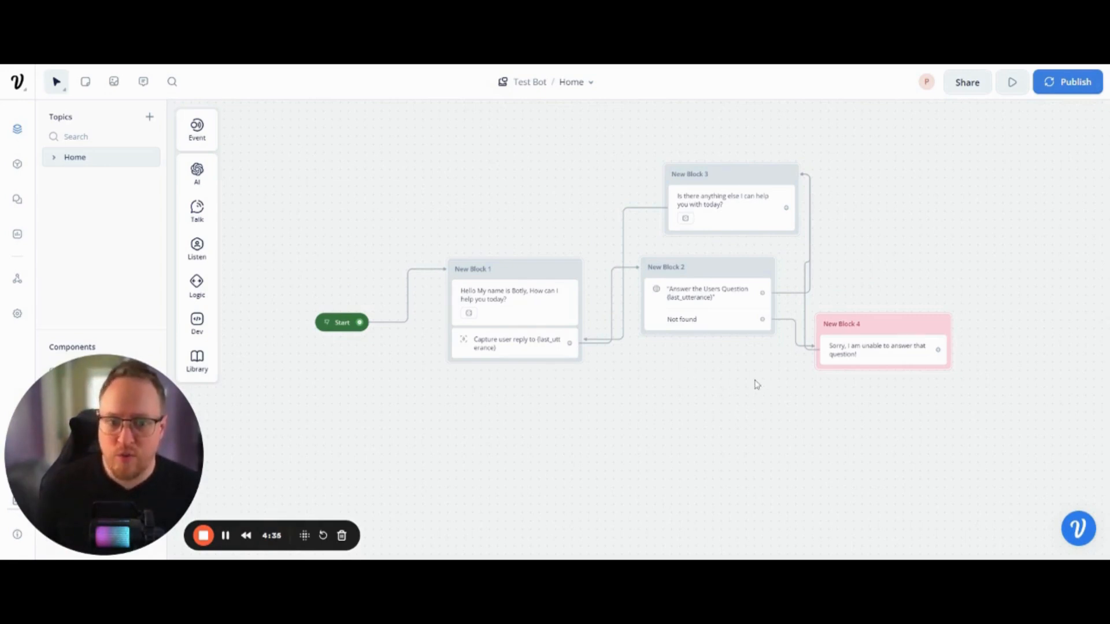
{"action": "scroll", "coordinate": [722, 393], "scroll_direction": "up", "scroll_amount": 1}
{"action": "scroll", "coordinate": [723, 393], "scroll_direction": "right", "scroll_amount": 1}
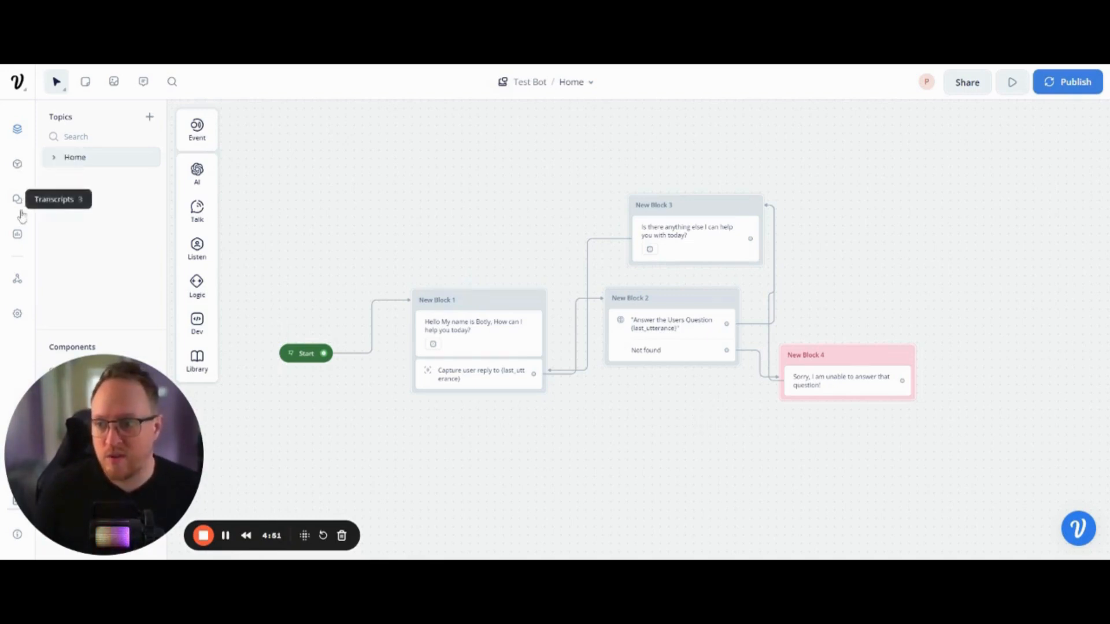
- Examine the utterances of the existing Yes and No intents in the bot's content
{"action": "left_click", "coordinate": [18, 165]}
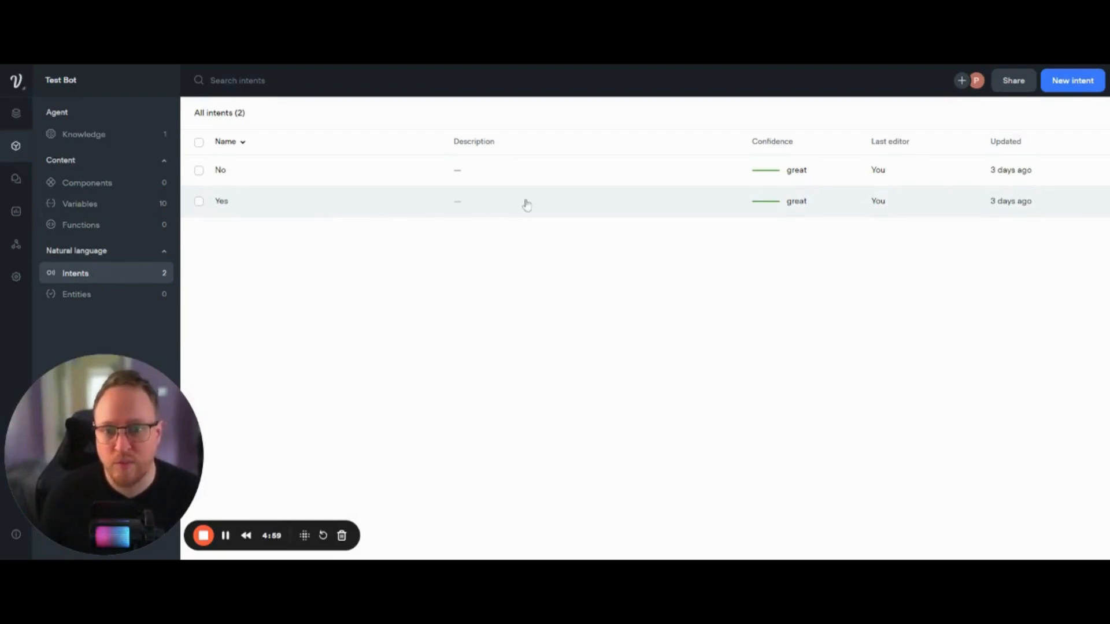
{"action": "left_click", "coordinate": [798, 205]}
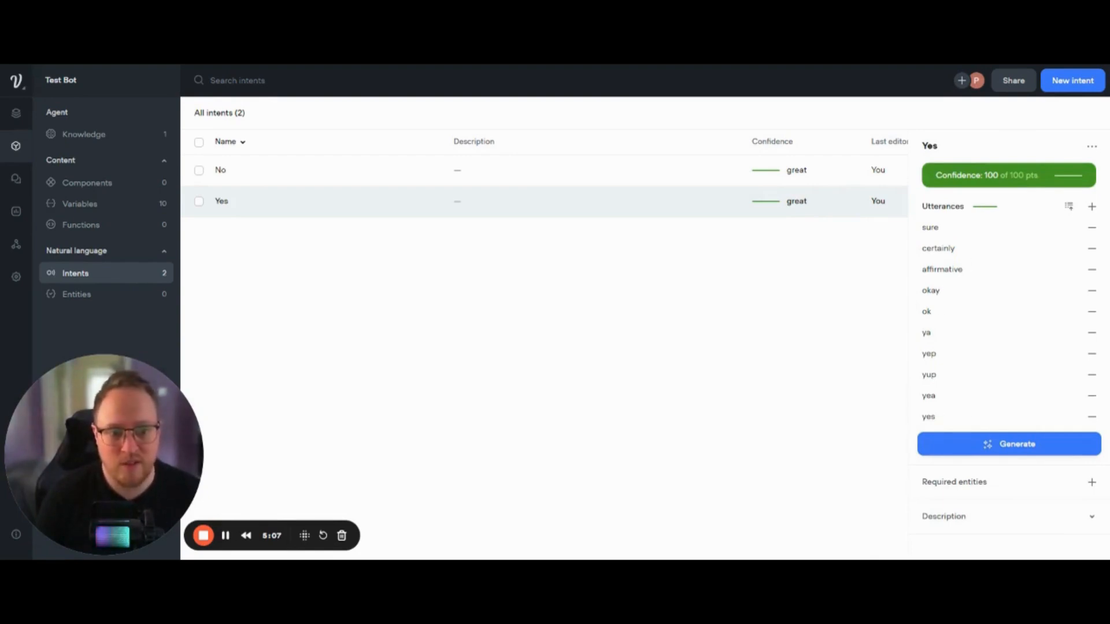
{"action": "left_click", "coordinate": [806, 174]}
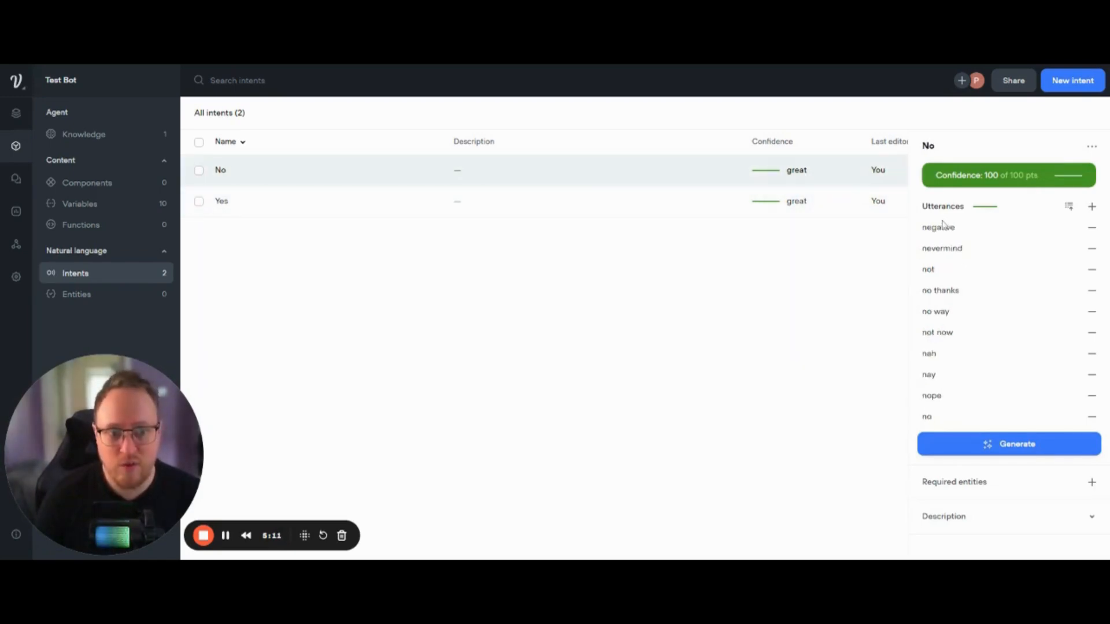
{"action": "left_click", "coordinate": [847, 401]}
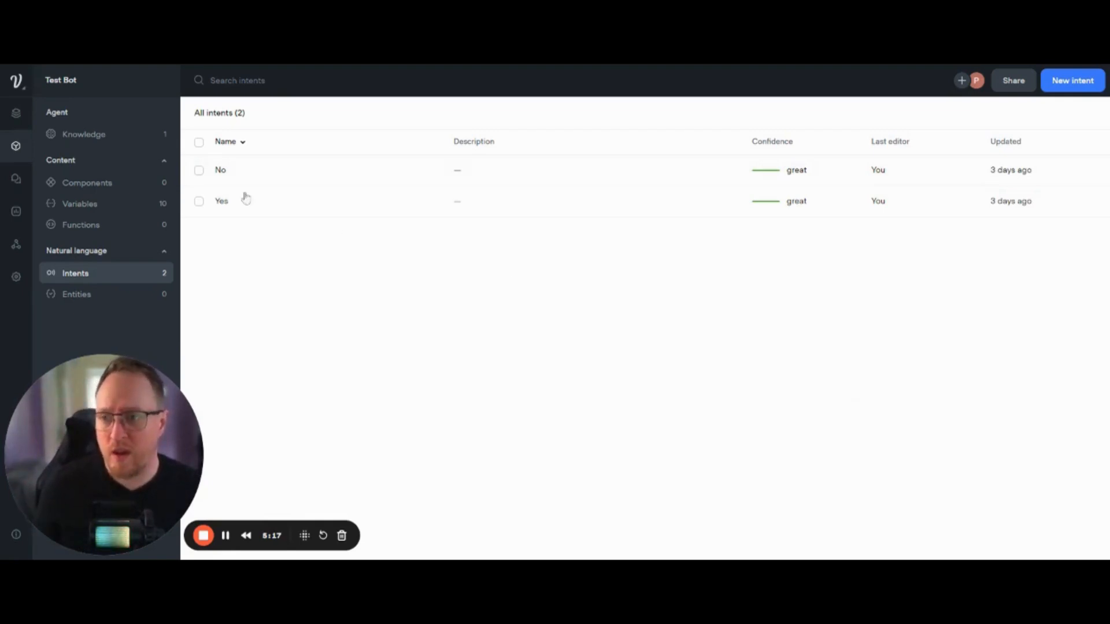
- Return to the Home flow and add an Intent trigger in the empty canvas area above the Start block
{"action": "left_click", "coordinate": [16, 113]}
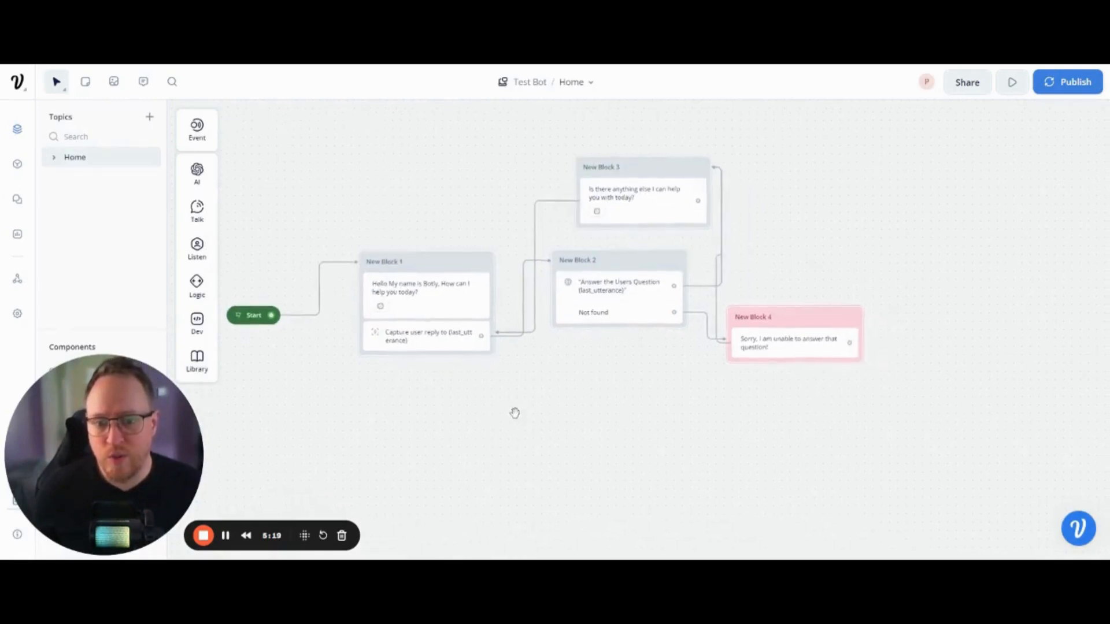
{"action": "left_click_drag", "start_coordinate": [514, 413], "coordinate": [594, 409]}
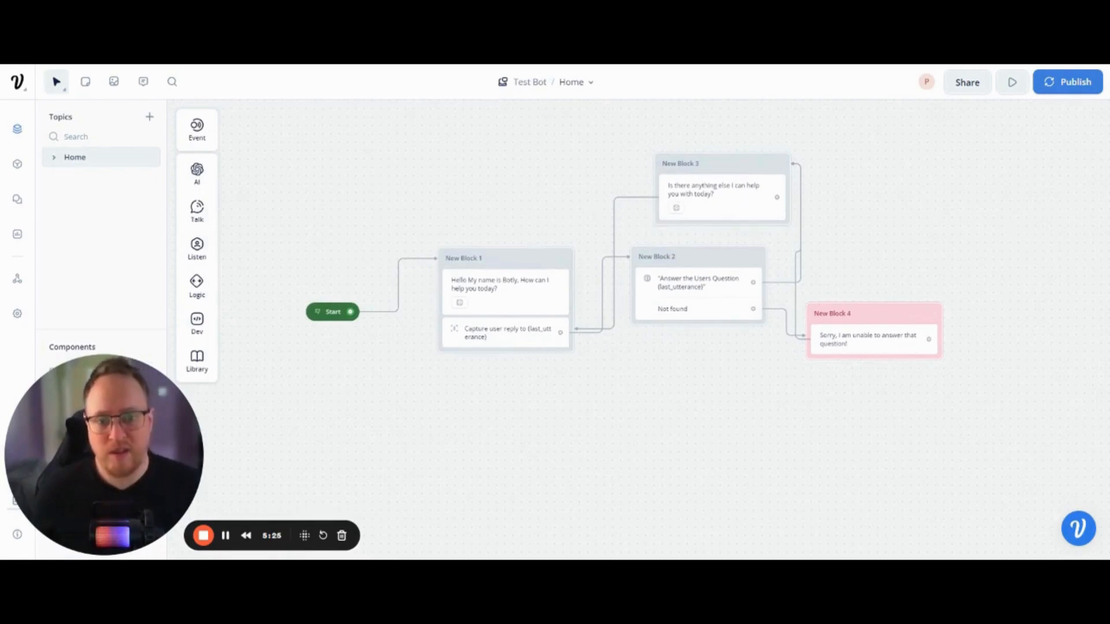
{"action": "left_click_drag", "start_coordinate": [747, 380], "coordinate": [816, 488]}
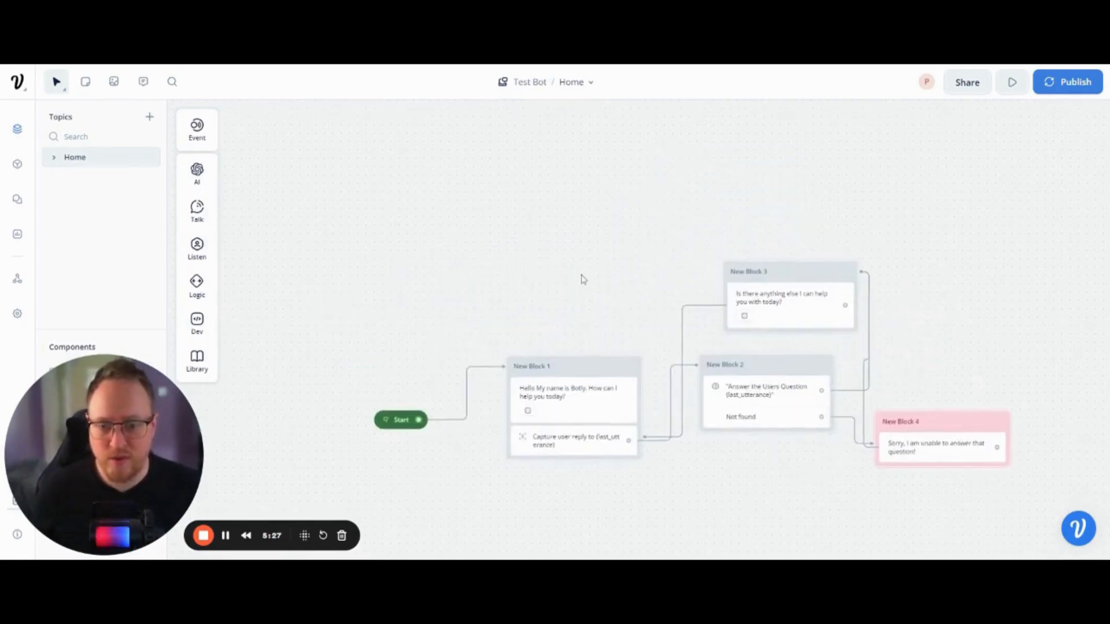
{"action": "left_click_drag", "start_coordinate": [582, 279], "coordinate": [601, 313]}
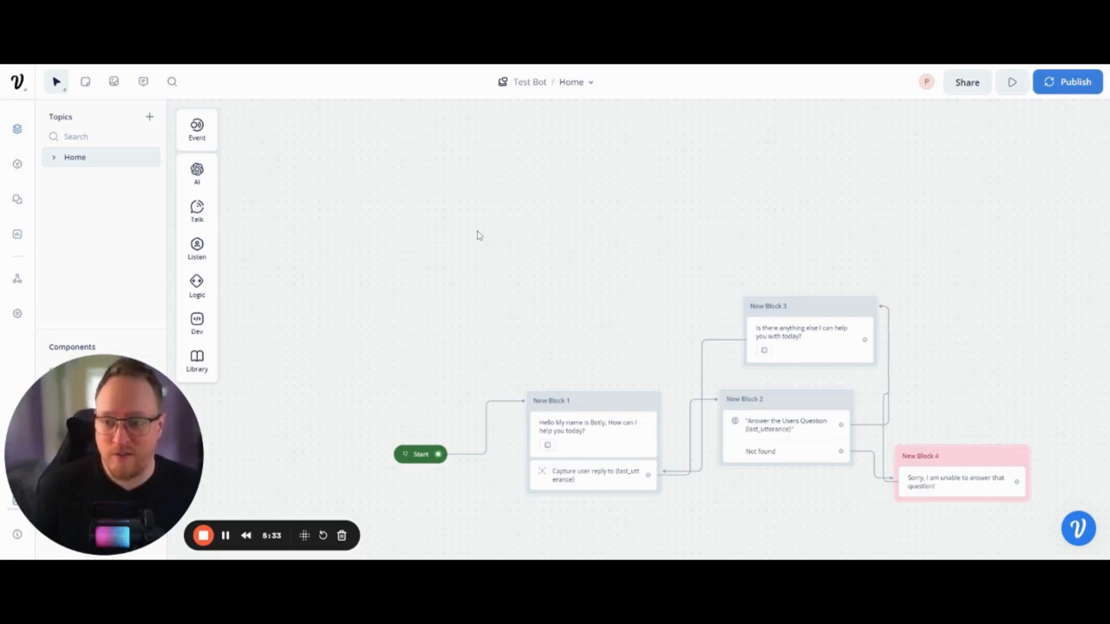
{"action": "mouse_move", "coordinate": [197, 128]}
{"action": "left_click_drag", "start_coordinate": [246, 126], "coordinate": [448, 204]}
- Begin creating a new intent for the trigger and name it Call
{"action": "left_click", "coordinate": [953, 159]}
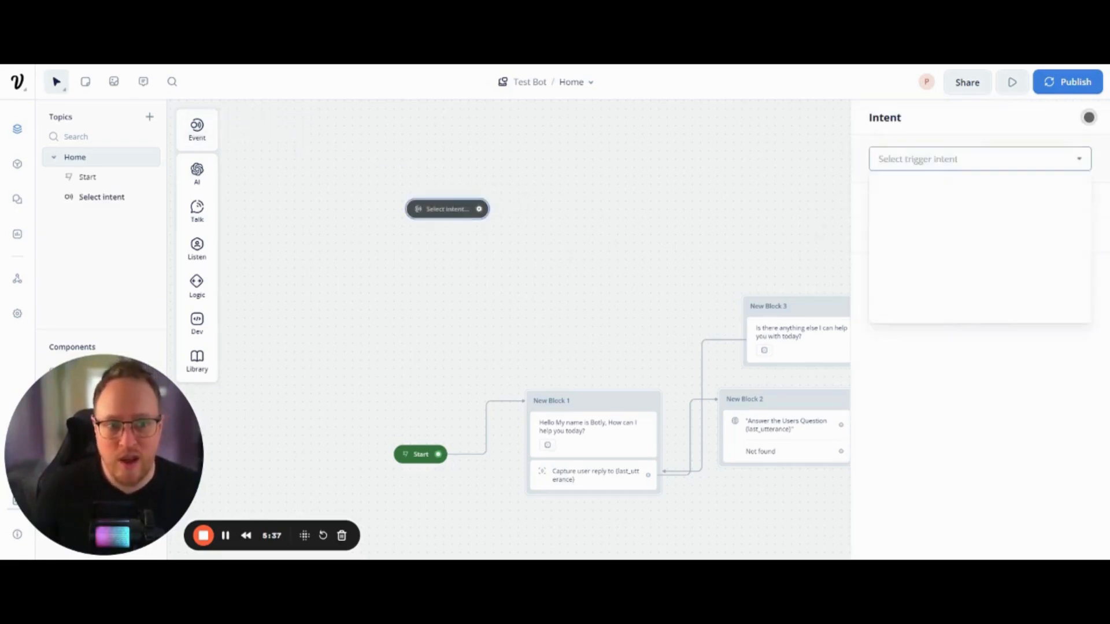
{"action": "left_click", "coordinate": [962, 306]}
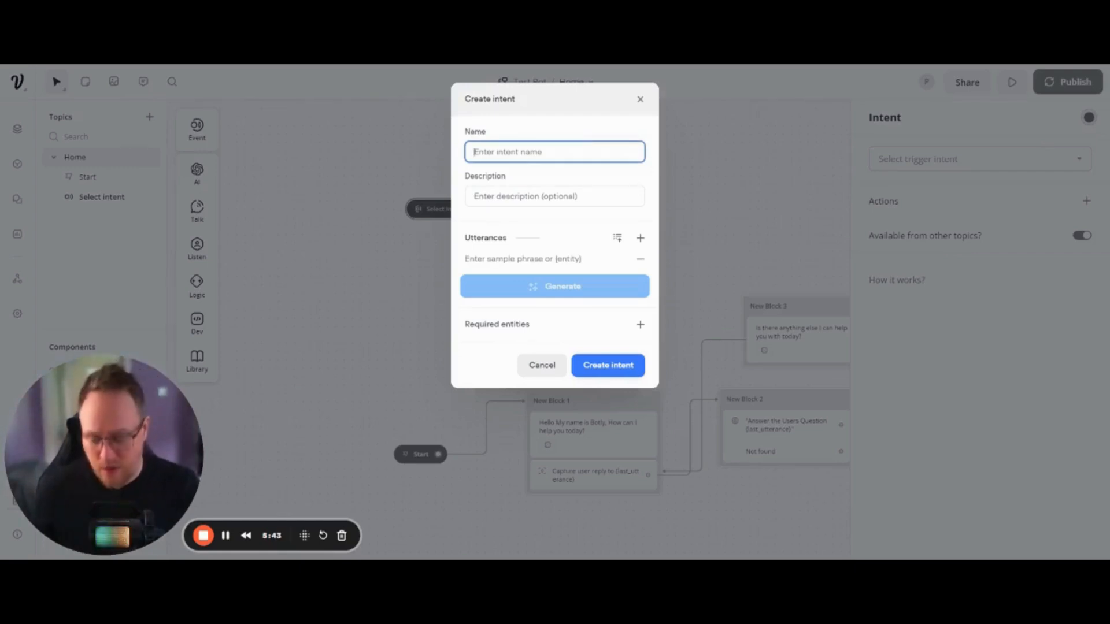
{"action": "type", "text": "Ca"}
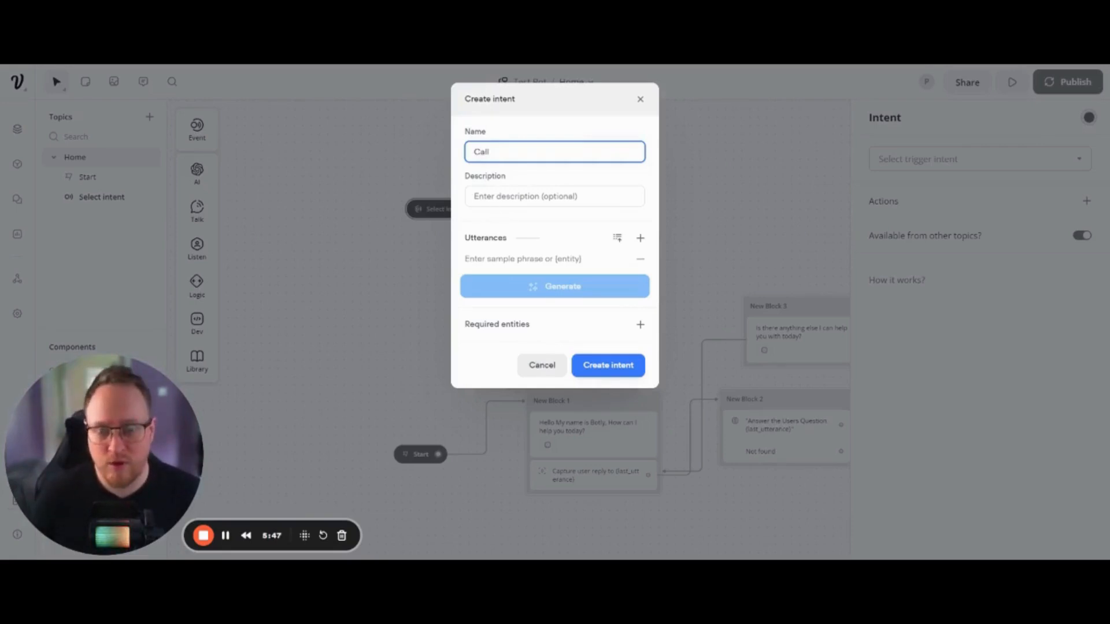
{"action": "type", "text": "ll"}
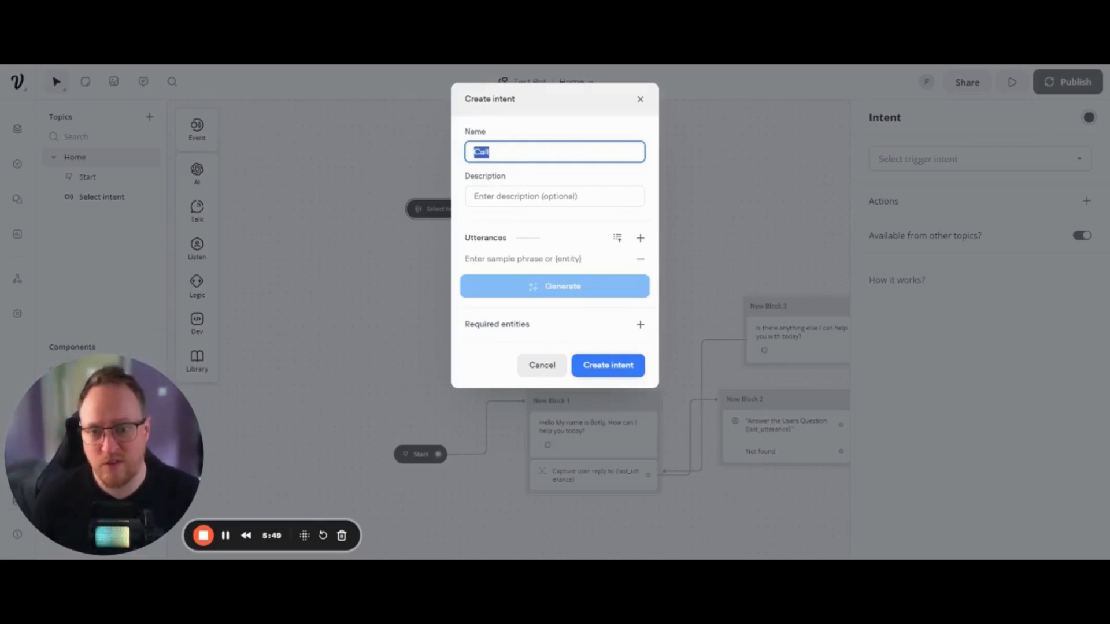
- Add the utterances "Book a call", "Speak to an advisor" and "Request a meeting" to the Call intent, leaving its description blank
{"action": "left_click", "coordinate": [531, 194]}
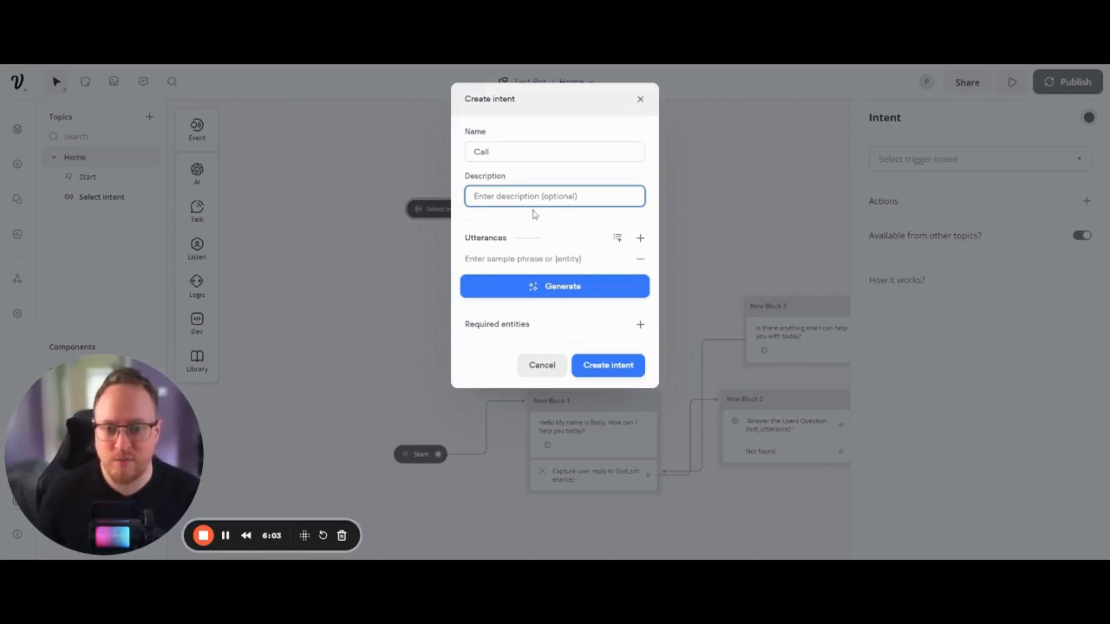
{"action": "left_click", "coordinate": [557, 260]}
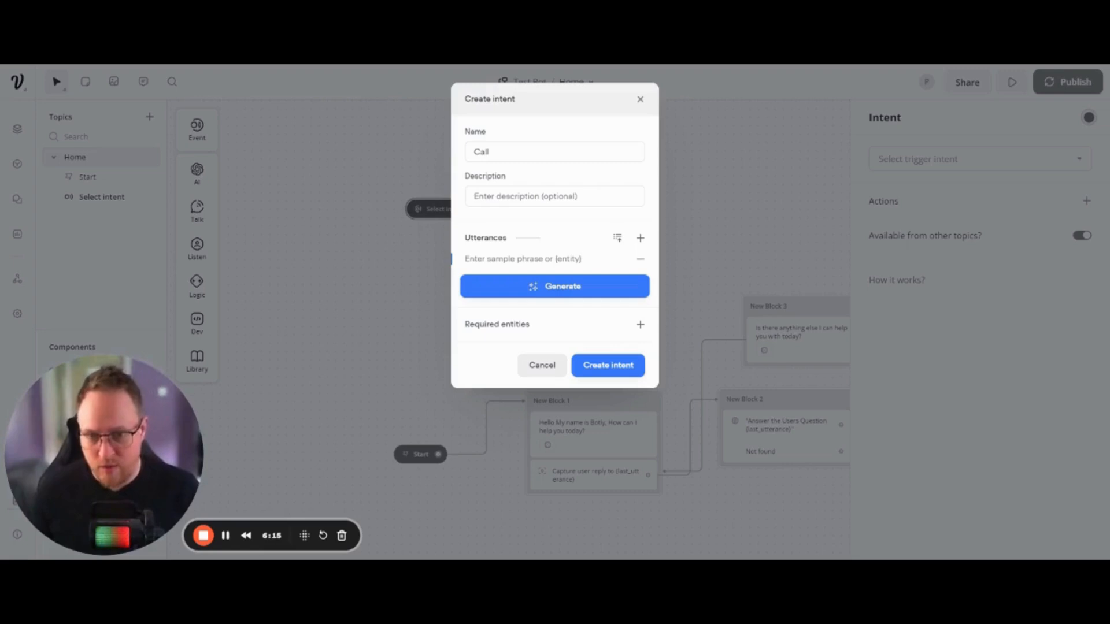
{"action": "type", "text": "Book"}
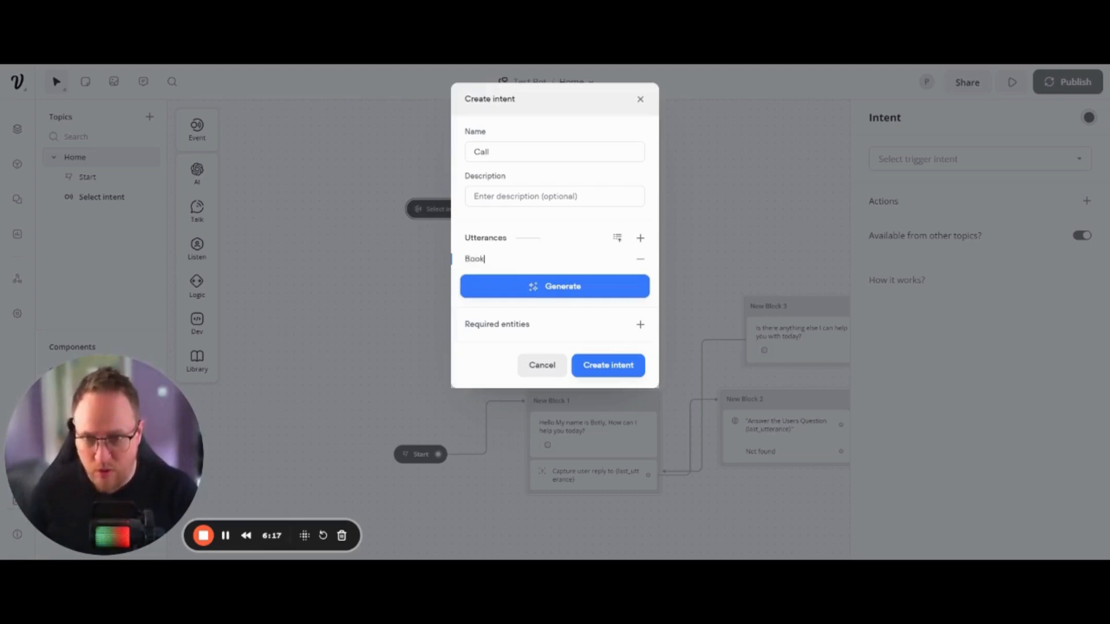
{"action": "type", "text": " a call"}
{"action": "key", "text": "Return"}
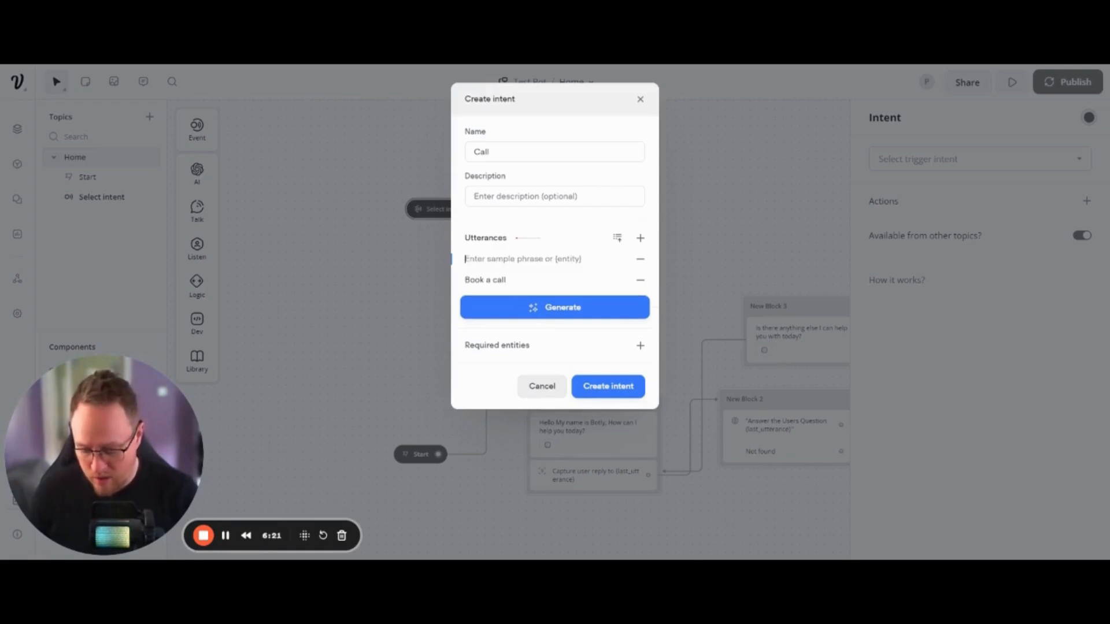
{"action": "type", "text": "Speak to "}
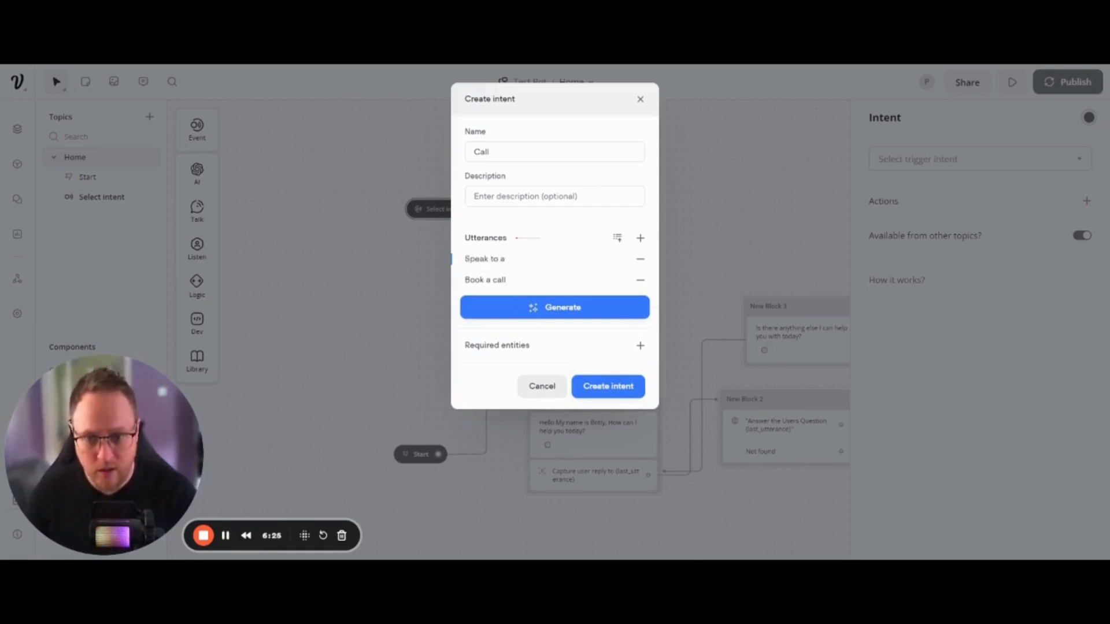
{"action": "type", "text": "an advis"}
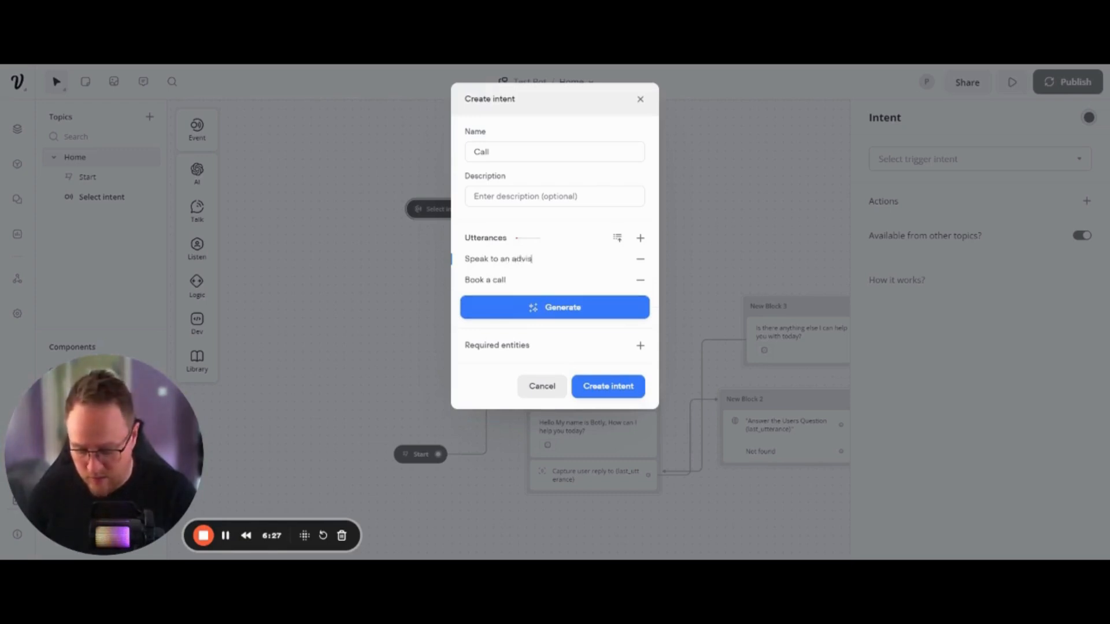
{"action": "type", "text": "or"}
{"action": "key", "text": "Return"}
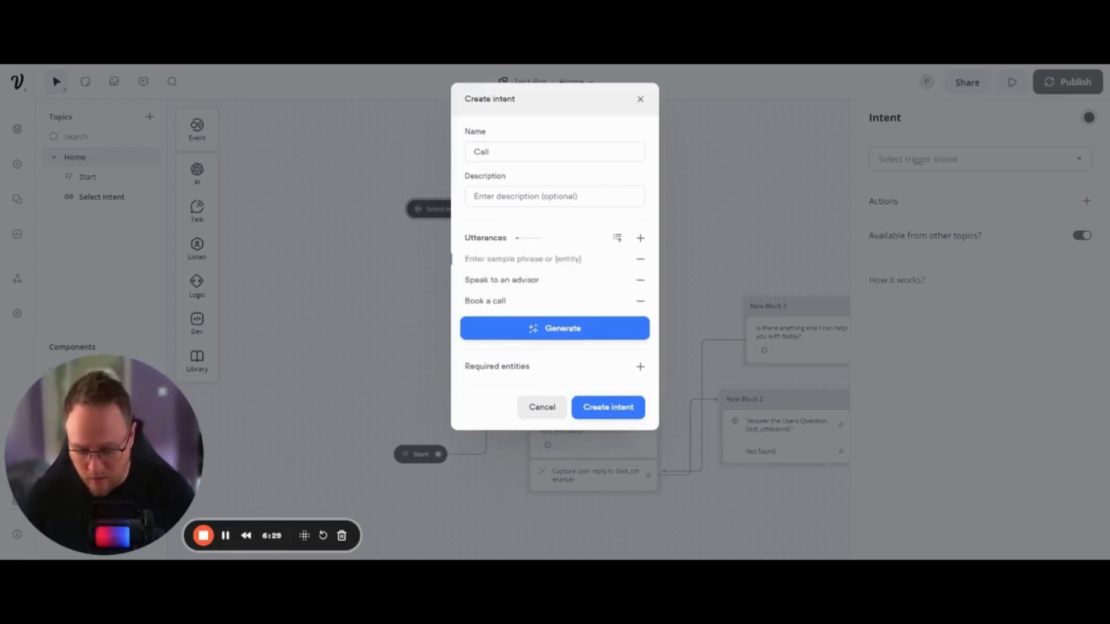
{"action": "type", "text": "Request"}
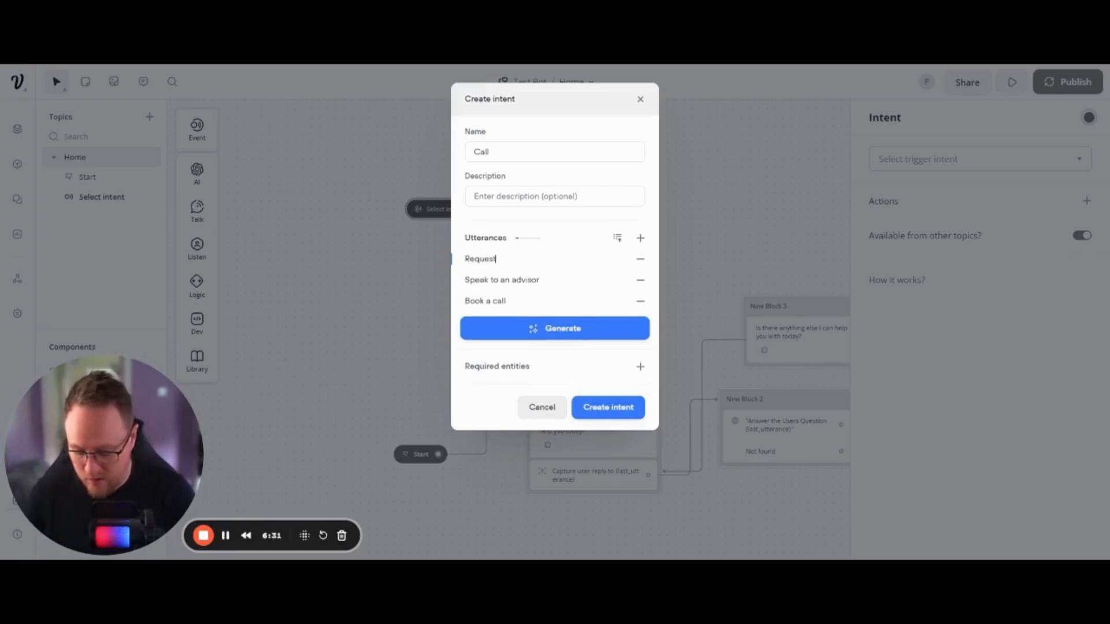
{"action": "type", "text": " a meeting"}
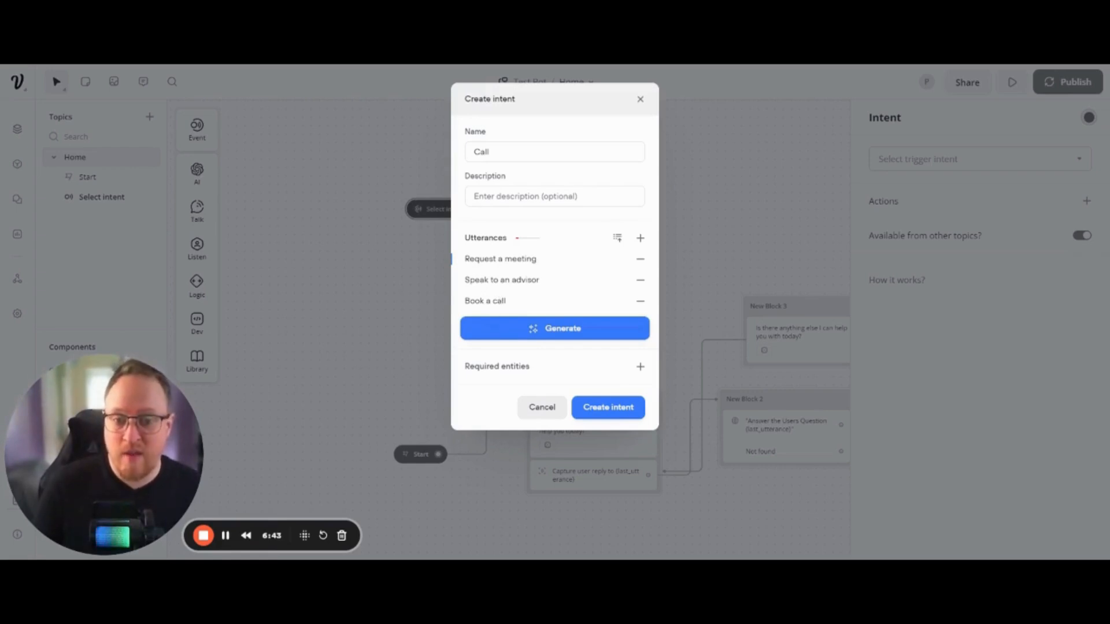
- Generate 10 sample phrases for the Call intent from the entered utterances
{"action": "left_click", "coordinate": [541, 326]}
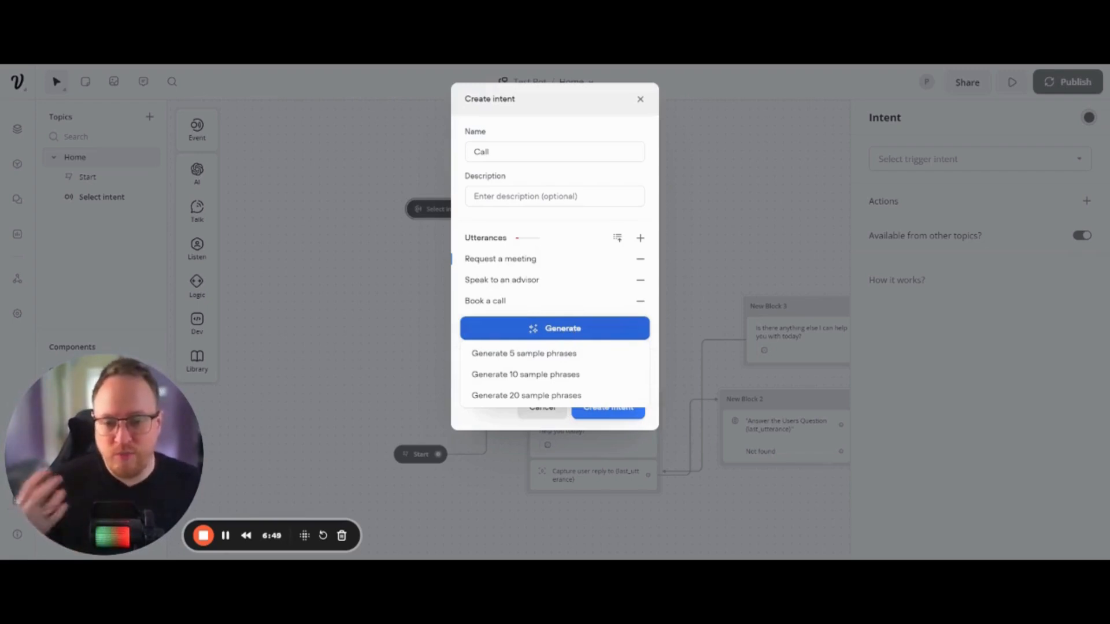
{"action": "left_click", "coordinate": [570, 319]}
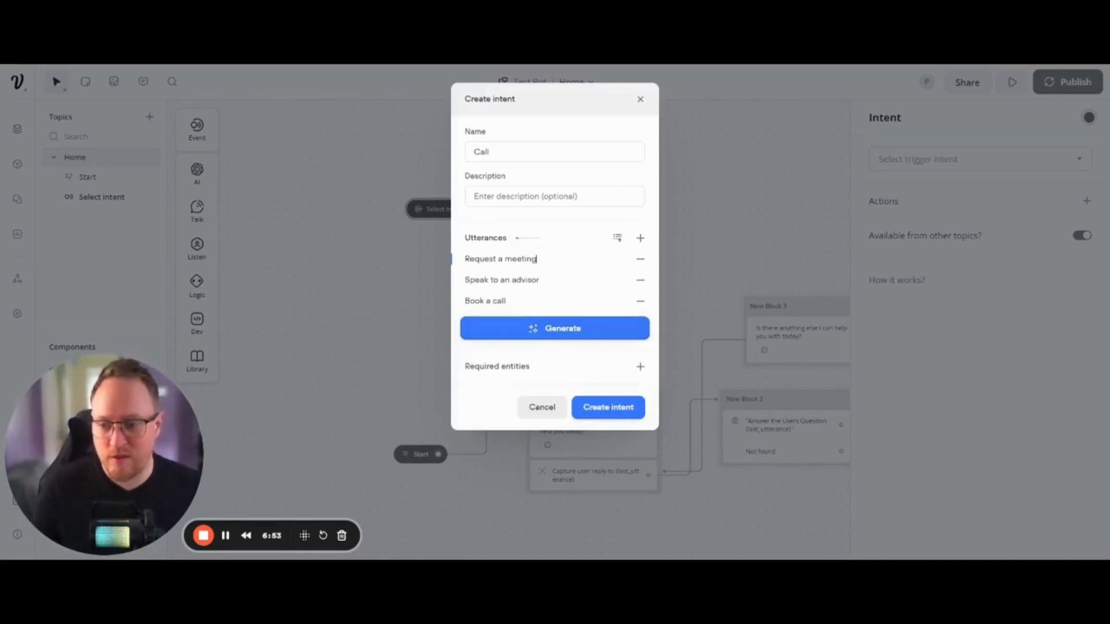
{"action": "left_click", "coordinate": [561, 327]}
{"action": "left_click", "coordinate": [568, 374]}
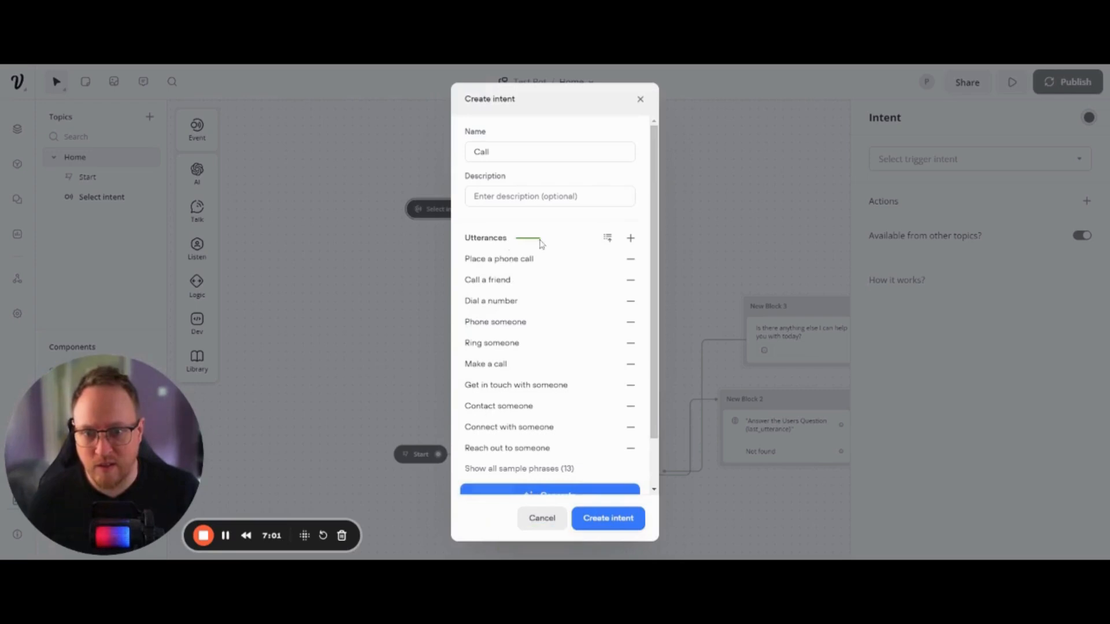
- Show all sample phrases and remove "Call a friend", "Dial a number", "Phone someone", "Ring someone" and "Make a call"
{"action": "scroll", "coordinate": [566, 259], "scroll_direction": "down", "scroll_amount": 1}
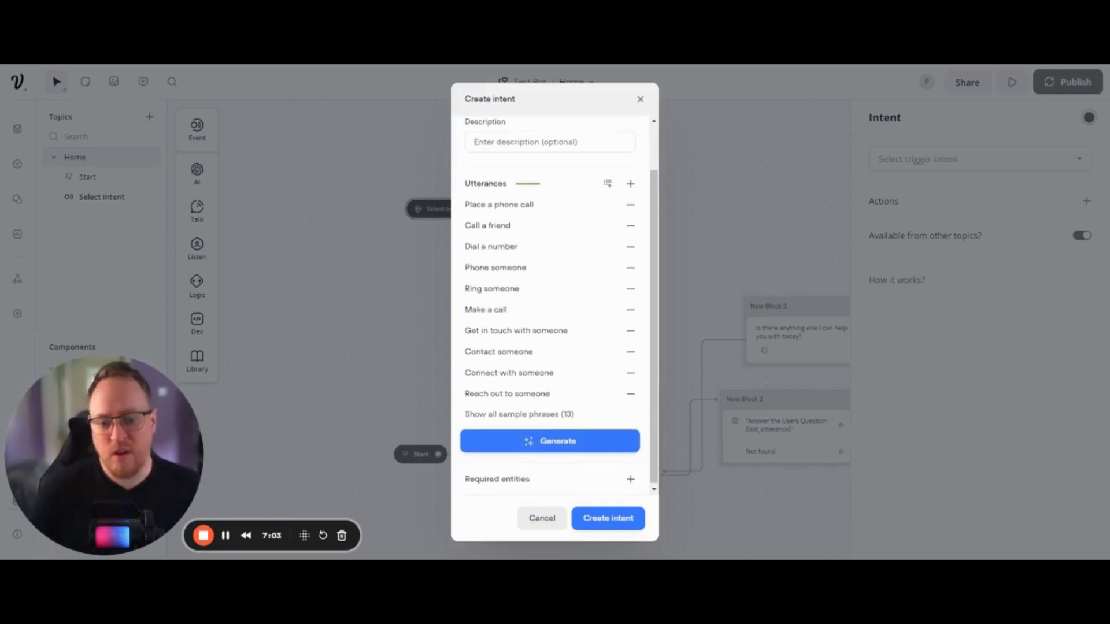
{"action": "left_click", "coordinate": [543, 412]}
{"action": "scroll", "coordinate": [562, 341], "scroll_direction": "down", "scroll_amount": 2}
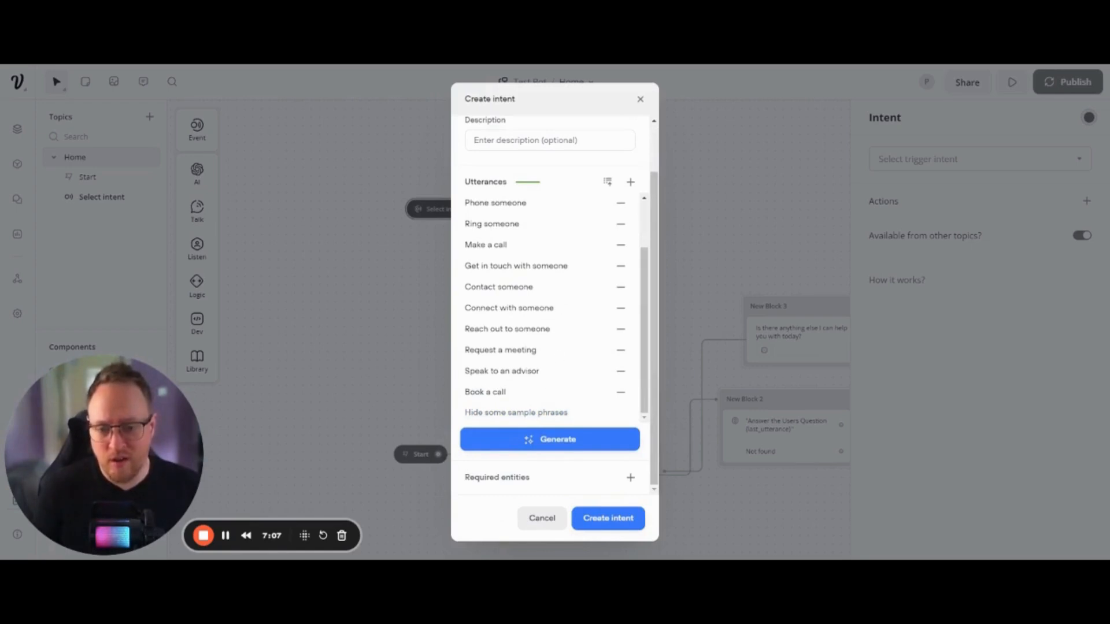
{"action": "scroll", "coordinate": [549, 307], "scroll_direction": "up", "scroll_amount": 2}
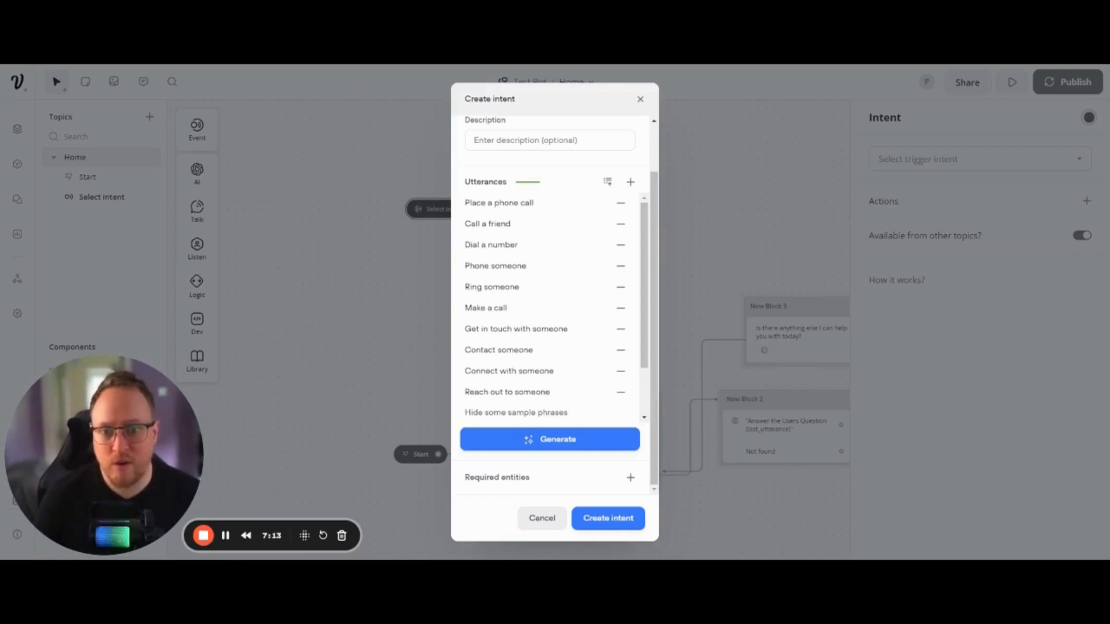
{"action": "left_click", "coordinate": [621, 225]}
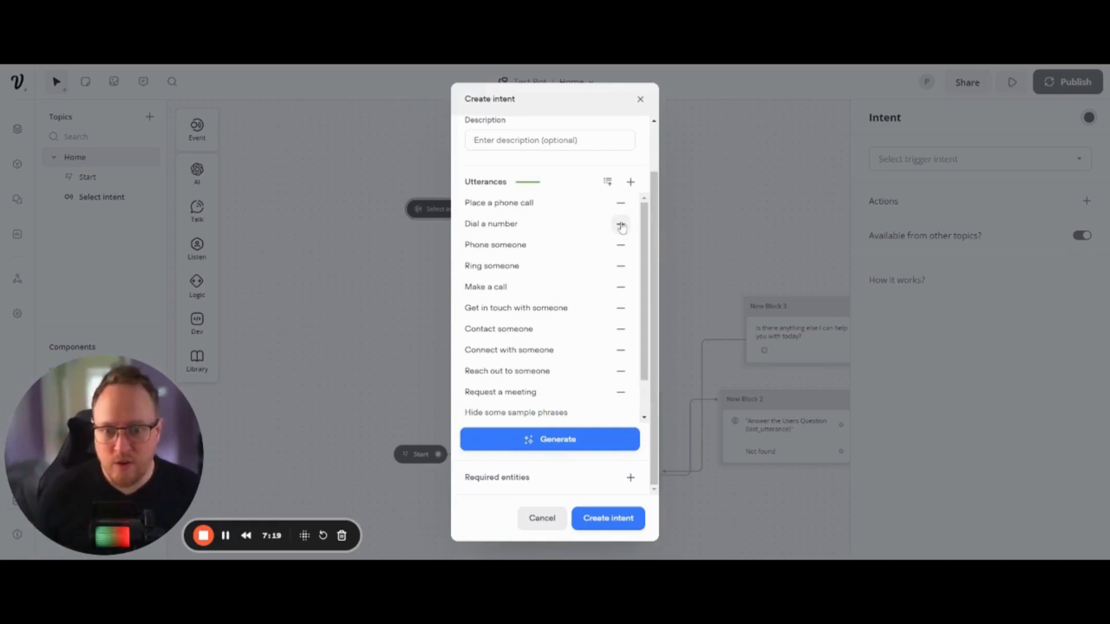
{"action": "left_click", "coordinate": [622, 225]}
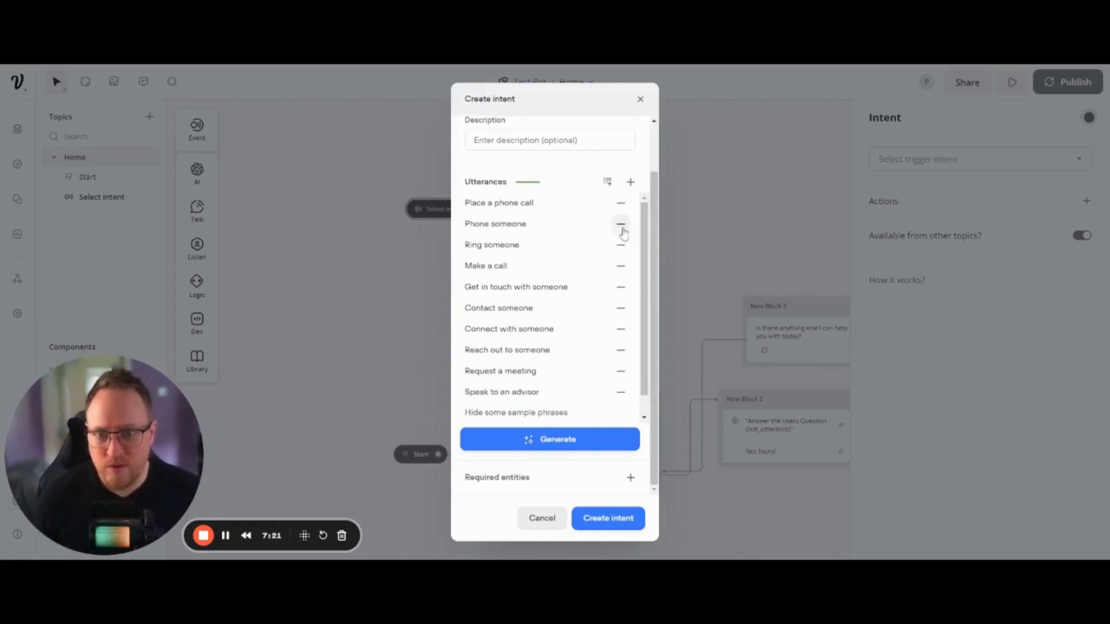
{"action": "left_click", "coordinate": [622, 225]}
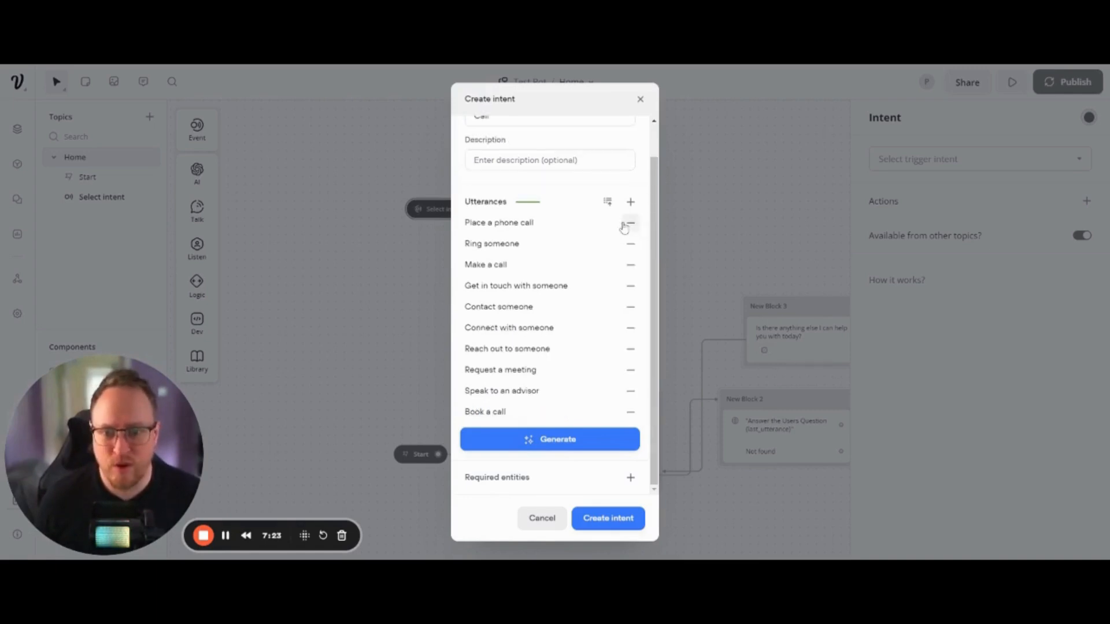
{"action": "left_click", "coordinate": [621, 245]}
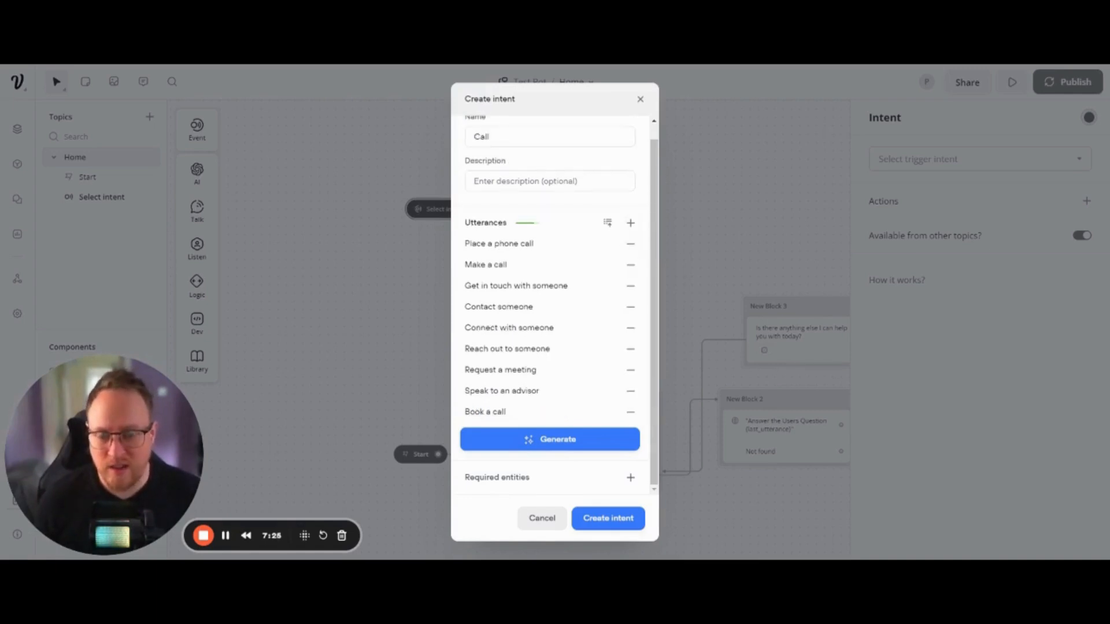
{"action": "left_click", "coordinate": [629, 264]}
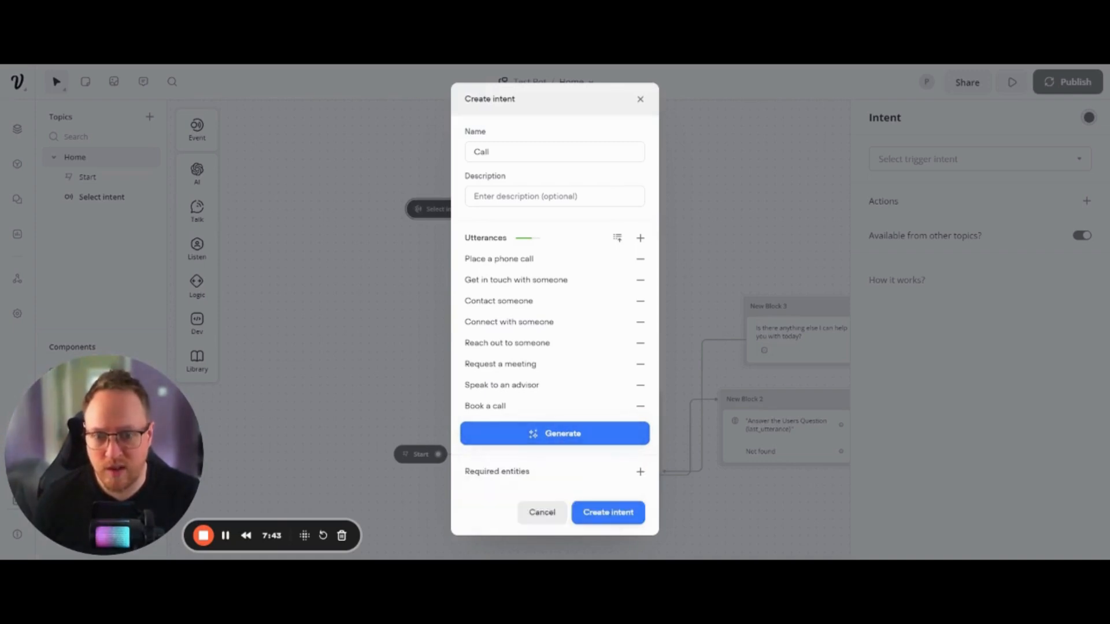
- Add the utterance "book an appointment" to the Call intent and generate 5 more sample phrases
{"action": "left_click", "coordinate": [640, 238]}
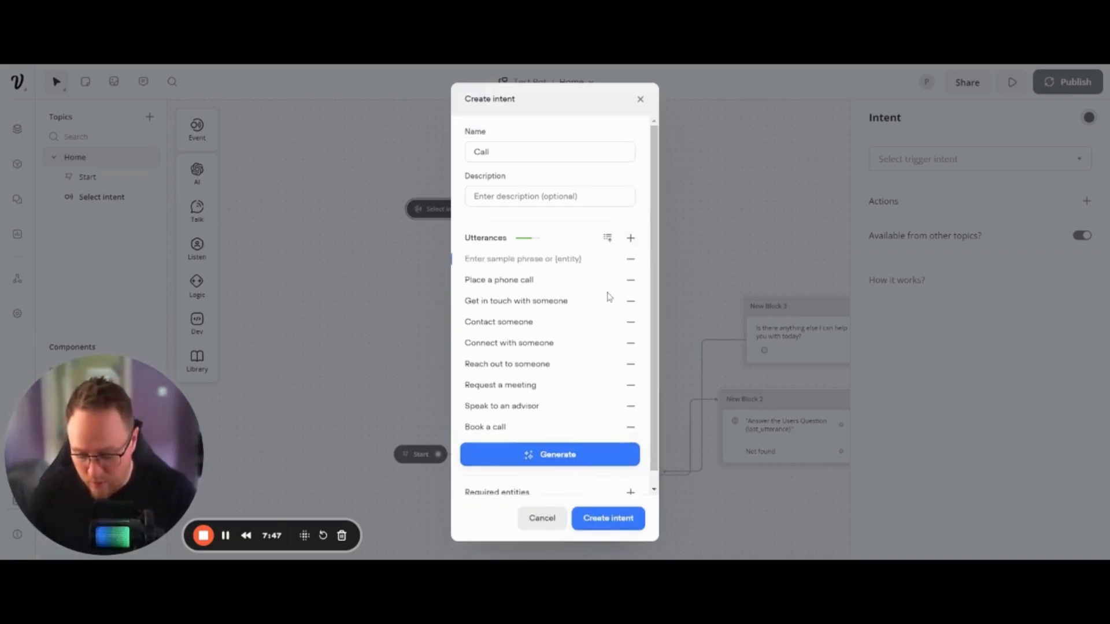
{"action": "type", "text": "book an appointment"}
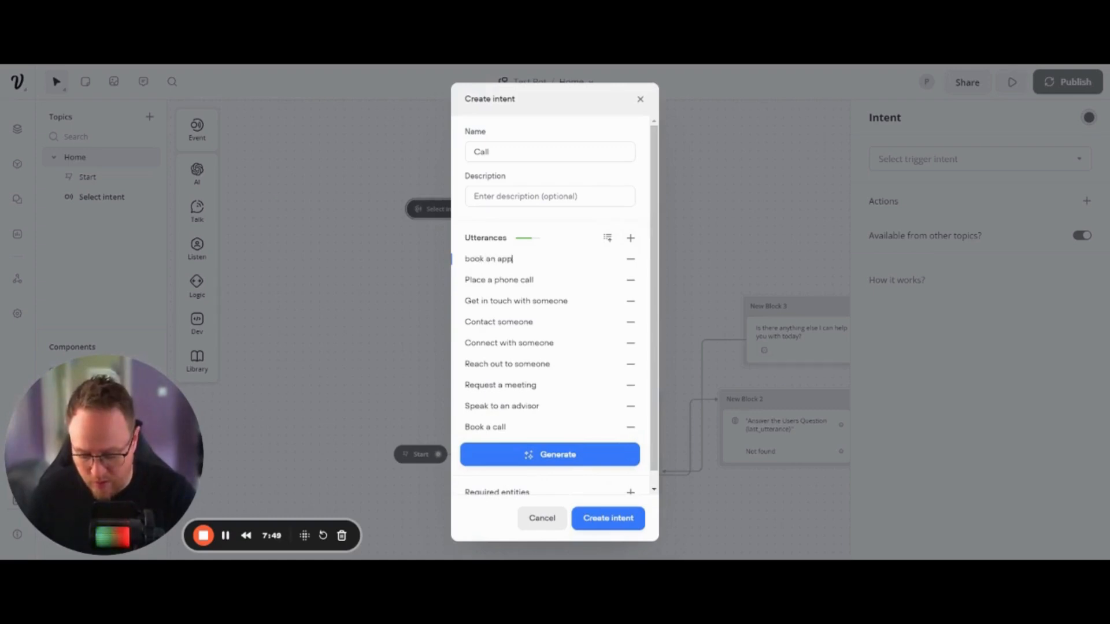
{"action": "left_click", "coordinate": [556, 455]}
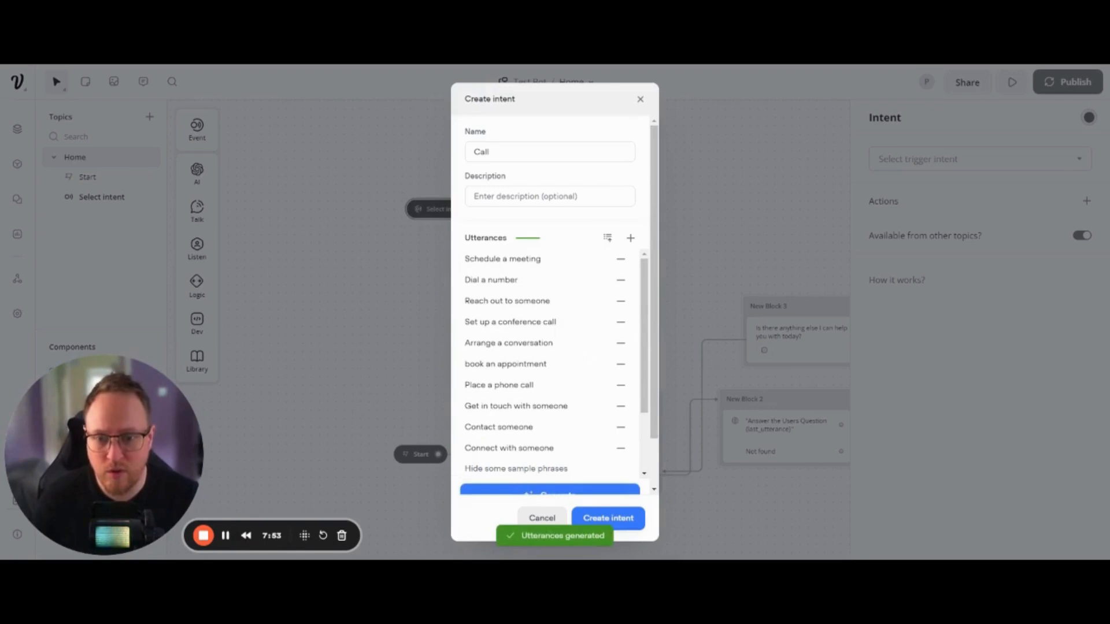
- Remove the utterances "Dial a number" and "Place a phone call", and create the Call intent
{"action": "left_click", "coordinate": [623, 281]}
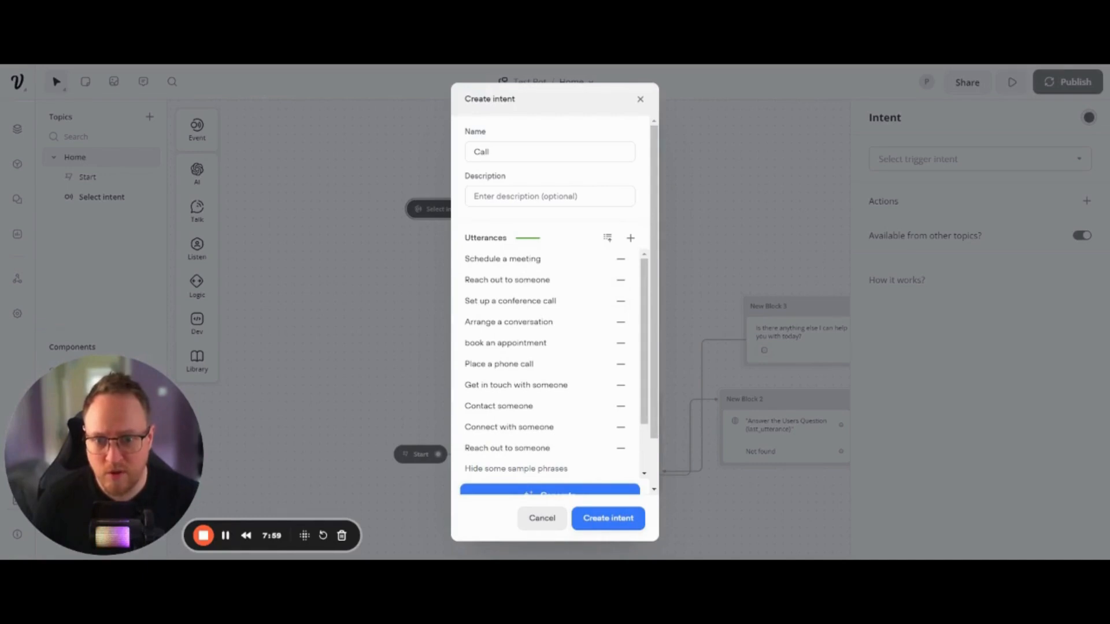
{"action": "scroll", "coordinate": [615, 312], "scroll_direction": "down", "scroll_amount": 1}
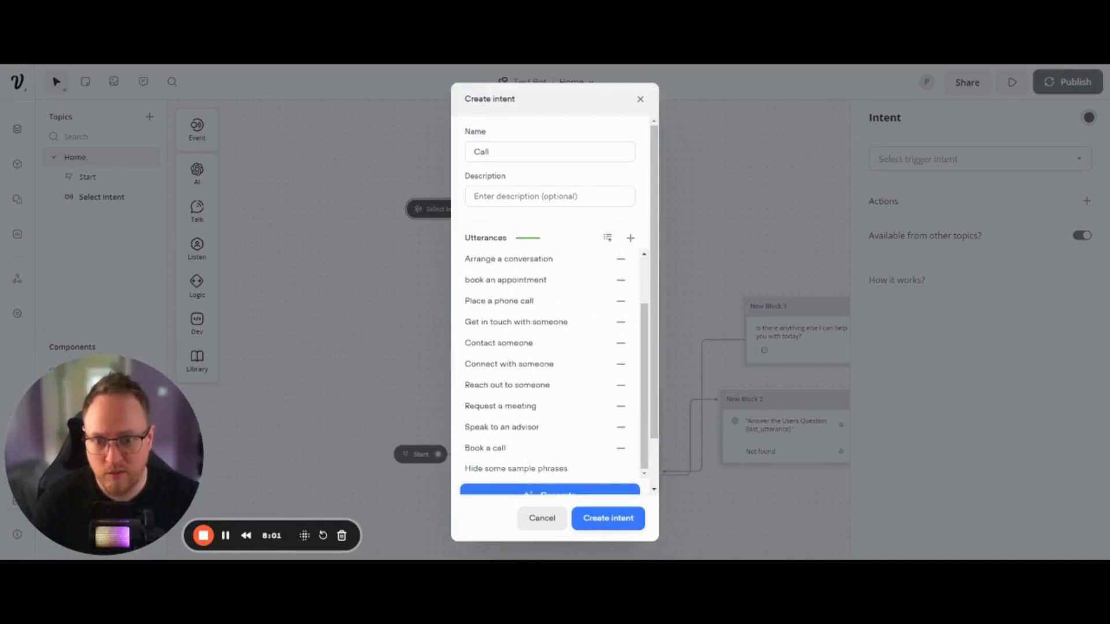
{"action": "left_click", "coordinate": [620, 301]}
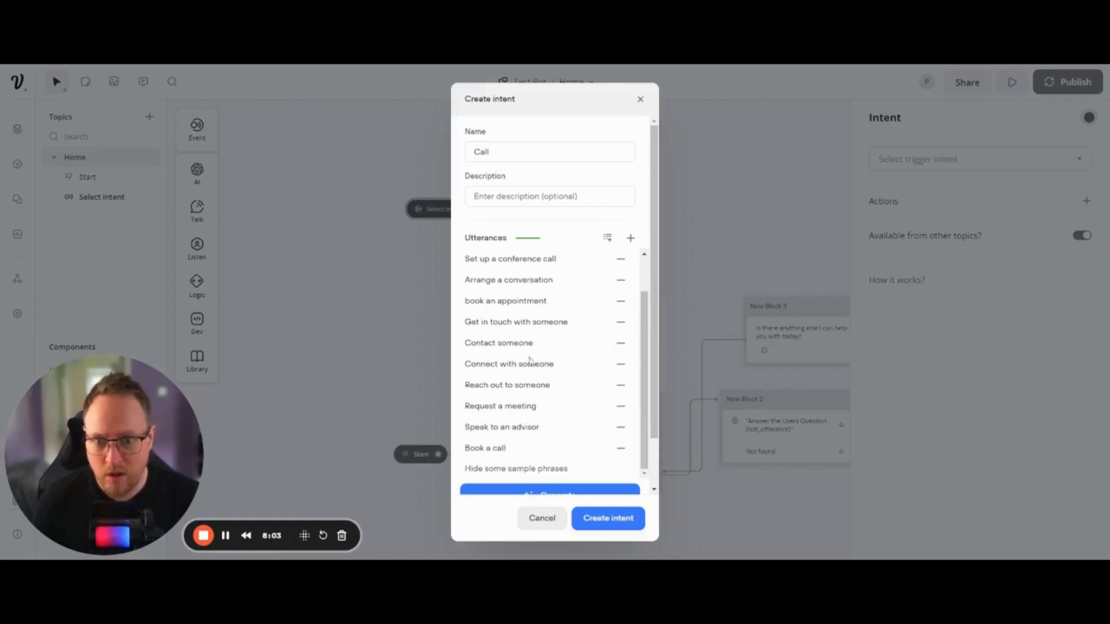
{"action": "scroll", "coordinate": [548, 354], "scroll_direction": "down", "scroll_amount": 1}
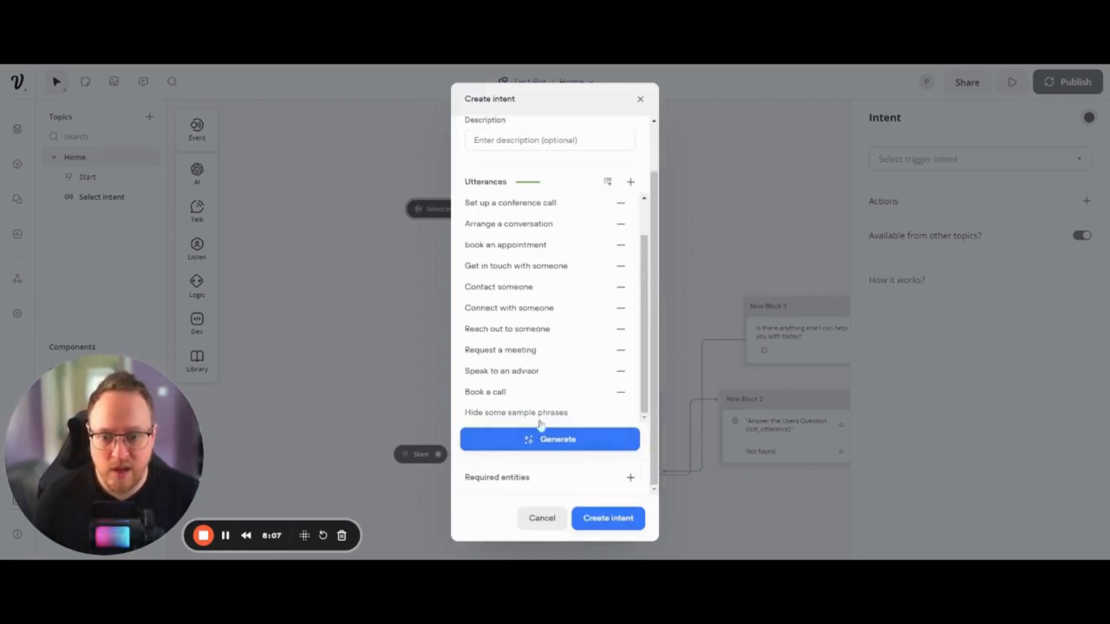
{"action": "scroll", "coordinate": [543, 414], "scroll_direction": "up", "scroll_amount": 1}
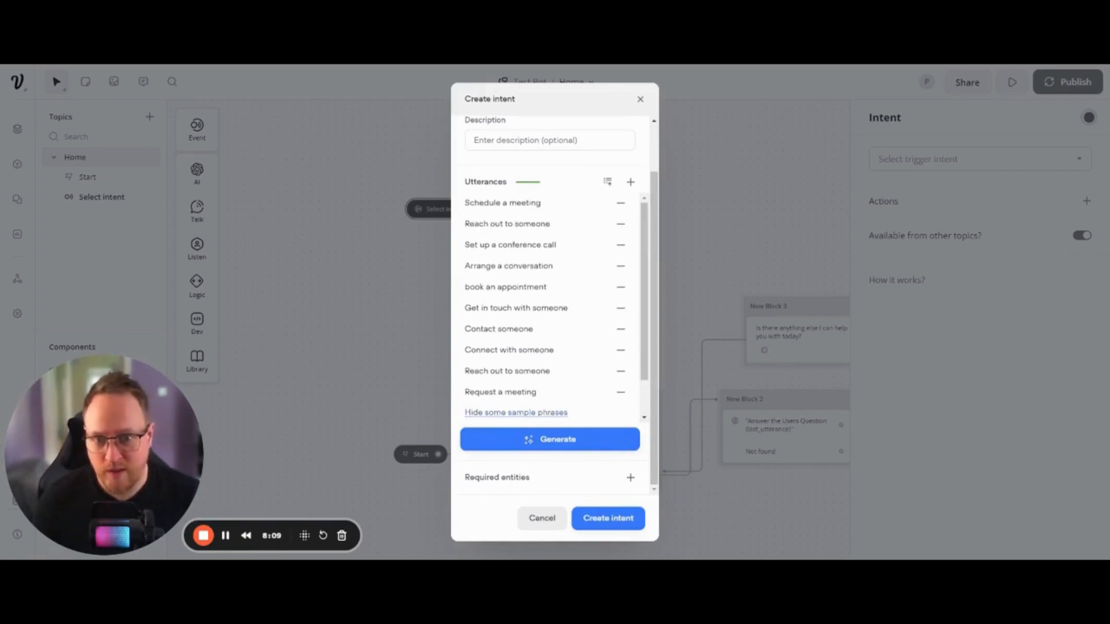
{"action": "left_click", "coordinate": [623, 520]}
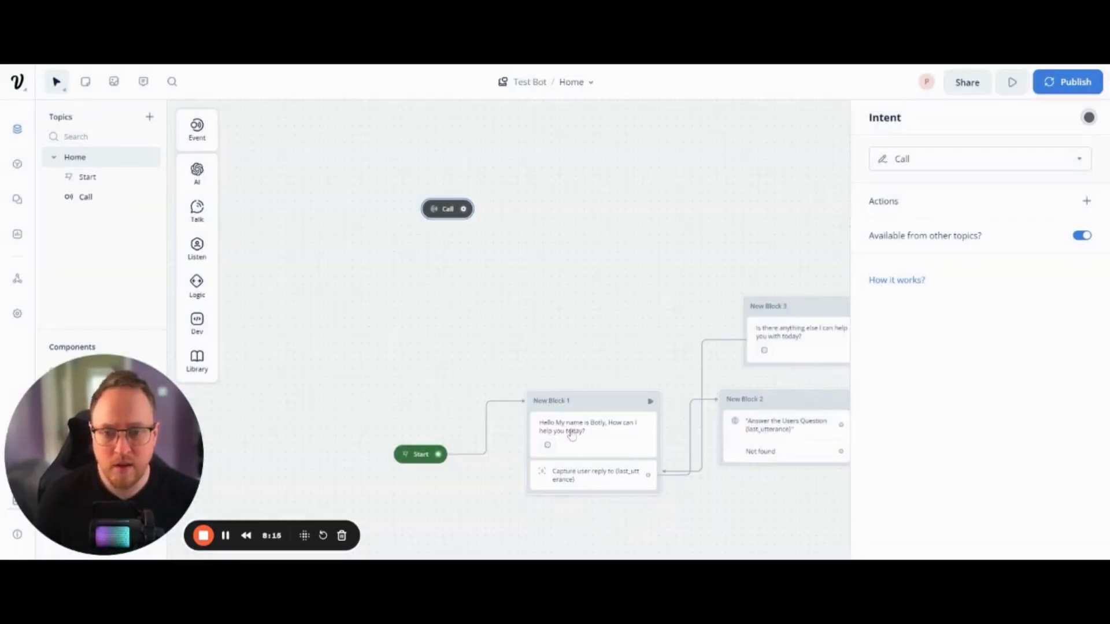
- Move the Call trigger higher above the Start block and connect it to the Capture step in New Block 1
{"action": "left_click_drag", "start_coordinate": [446, 208], "coordinate": [411, 181]}
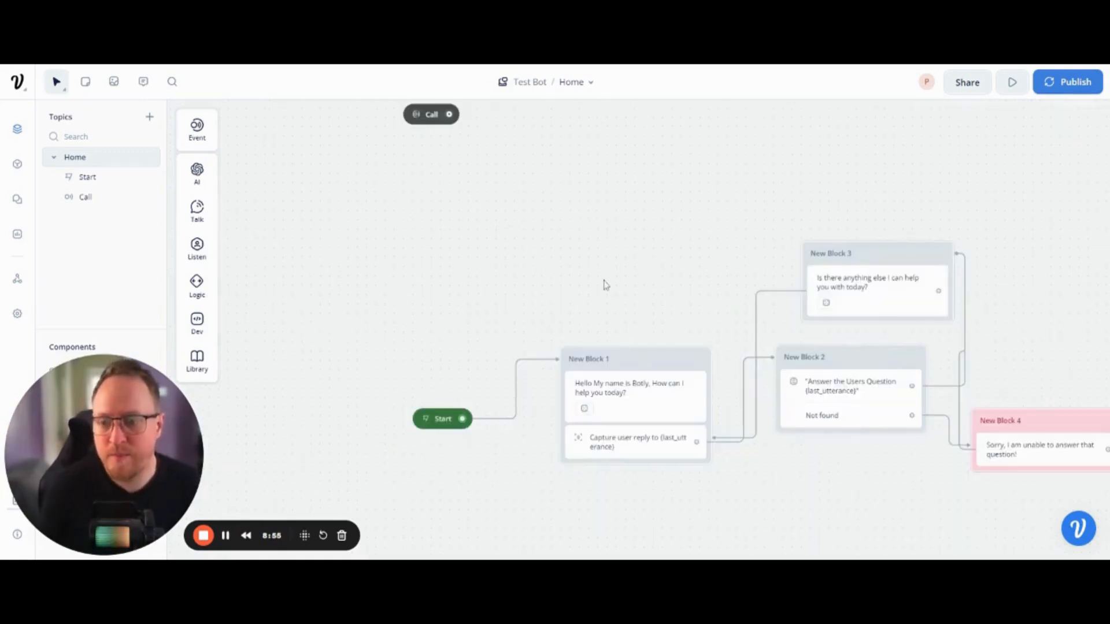
{"action": "left_click_drag", "start_coordinate": [603, 282], "coordinate": [523, 333]}
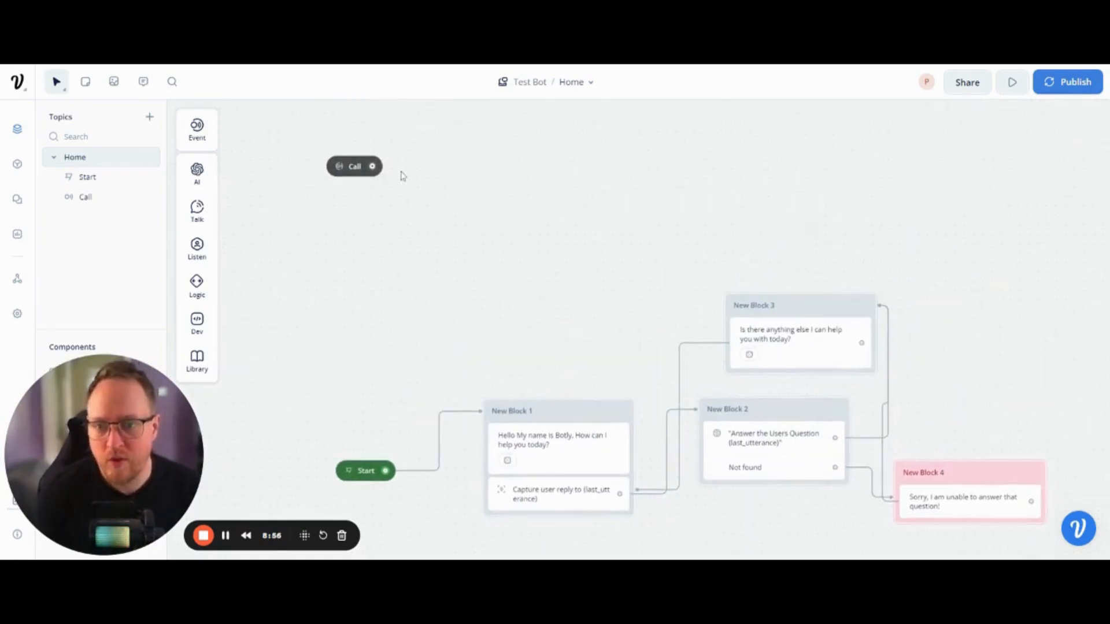
{"action": "left_click_drag", "start_coordinate": [372, 167], "coordinate": [414, 167]}
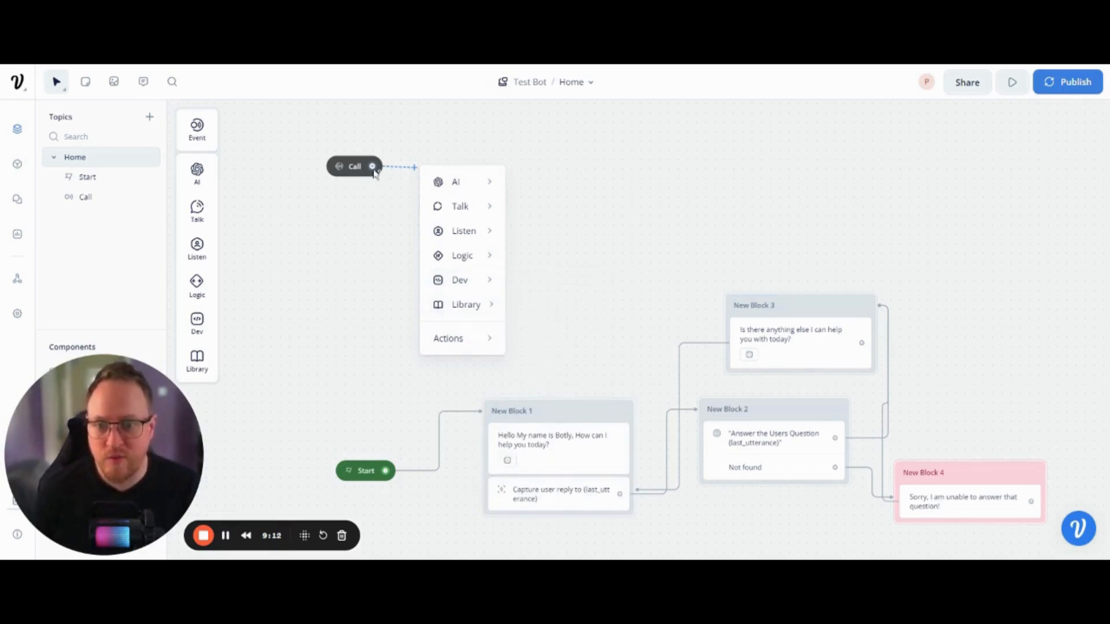
{"action": "left_click", "coordinate": [566, 509]}
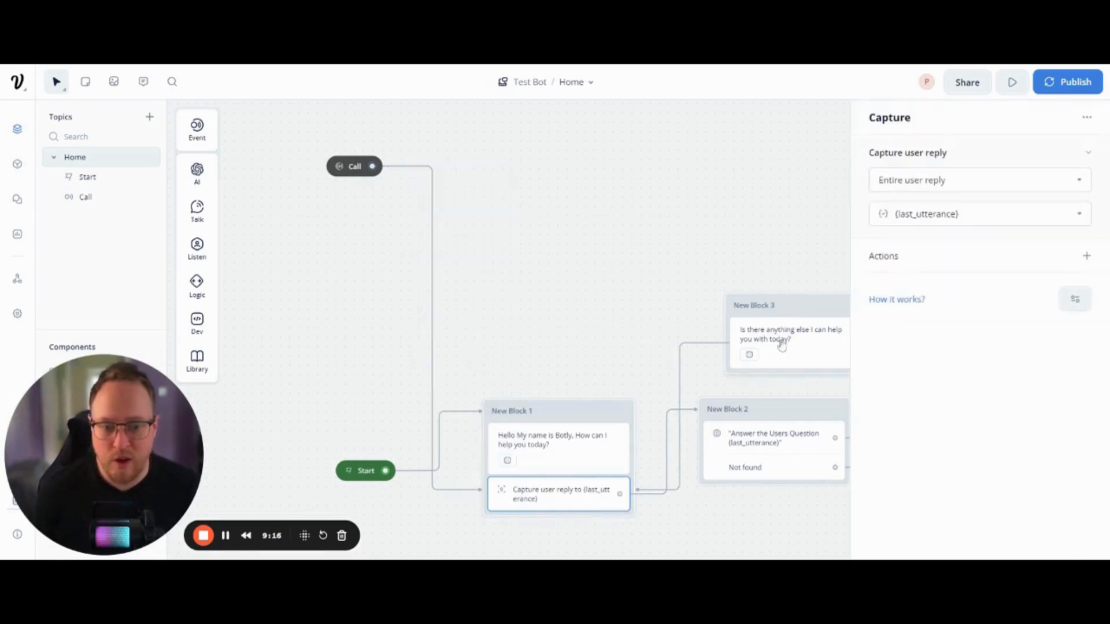
- Examine the intent scoping options of the Capture step in New Block 1, and close its settings
{"action": "left_click", "coordinate": [1075, 301]}
{"action": "mouse_move", "coordinate": [1052, 335]}
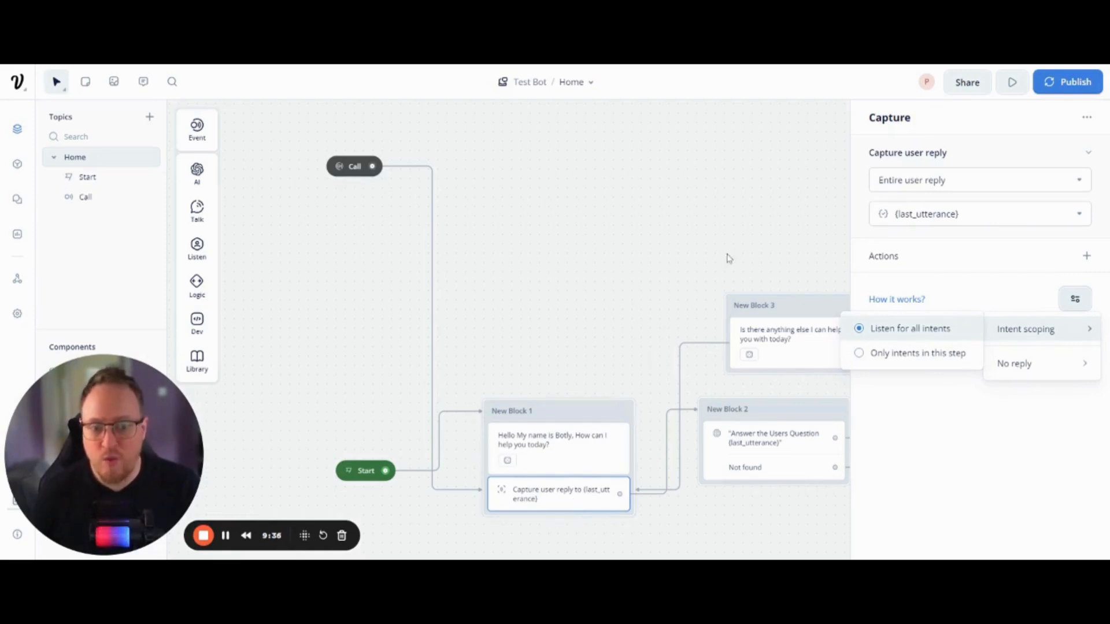
{"action": "left_click", "coordinate": [643, 188]}
{"action": "left_click_drag", "start_coordinate": [651, 169], "coordinate": [609, 295]}
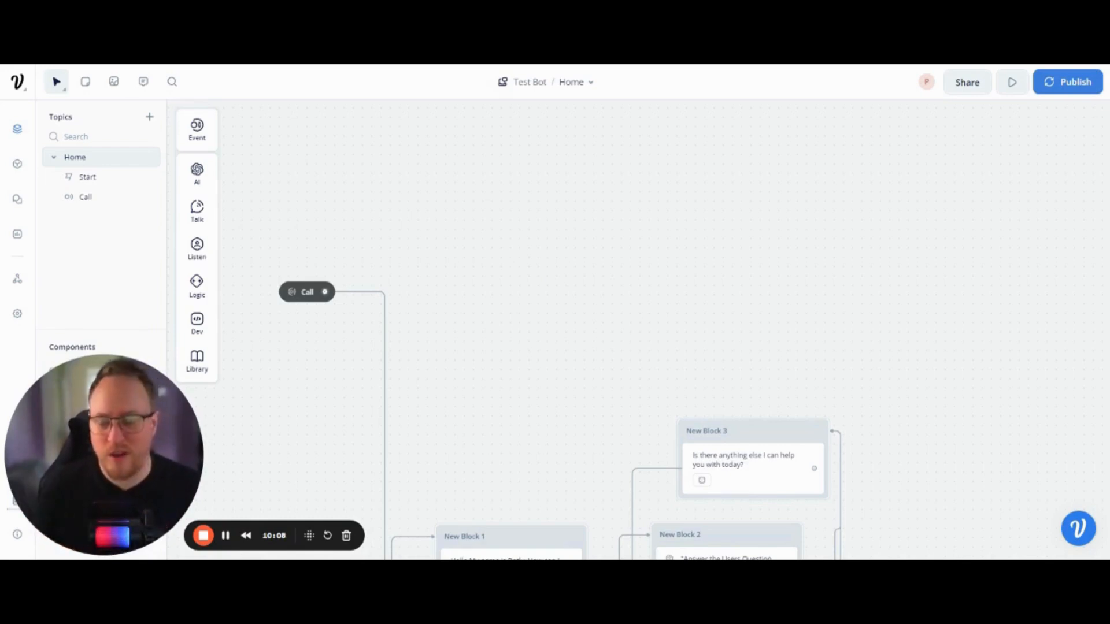
- Delete the connection between the Call trigger and the Capture step in New Block 1
{"action": "left_click_drag", "start_coordinate": [501, 293], "coordinate": [569, 221]}
{"action": "left_click", "coordinate": [441, 221]}
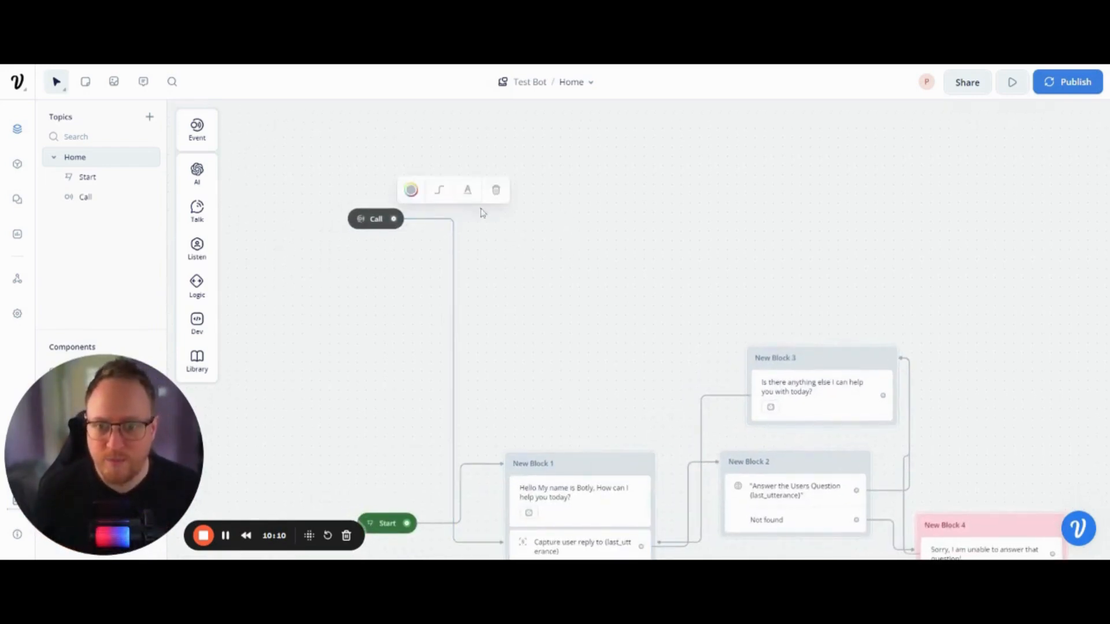
{"action": "left_click", "coordinate": [494, 190]}
- Connect the Call trigger to a new block containing a Text step, and adjust the positions of both
{"action": "left_click_drag", "start_coordinate": [393, 219], "coordinate": [438, 224]}
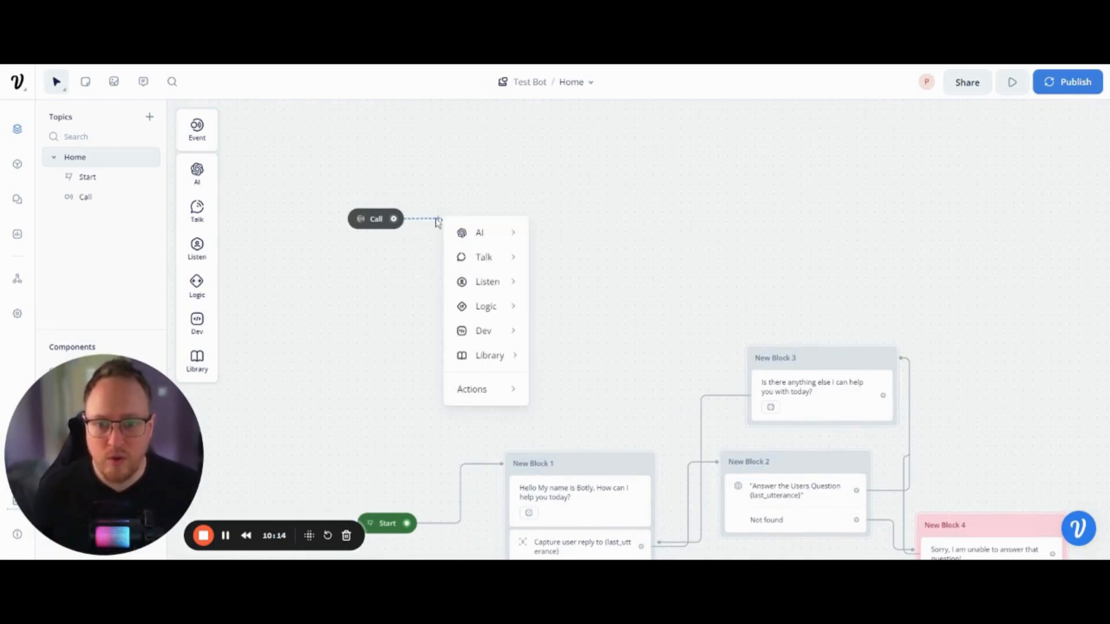
{"action": "mouse_move", "coordinate": [515, 256]}
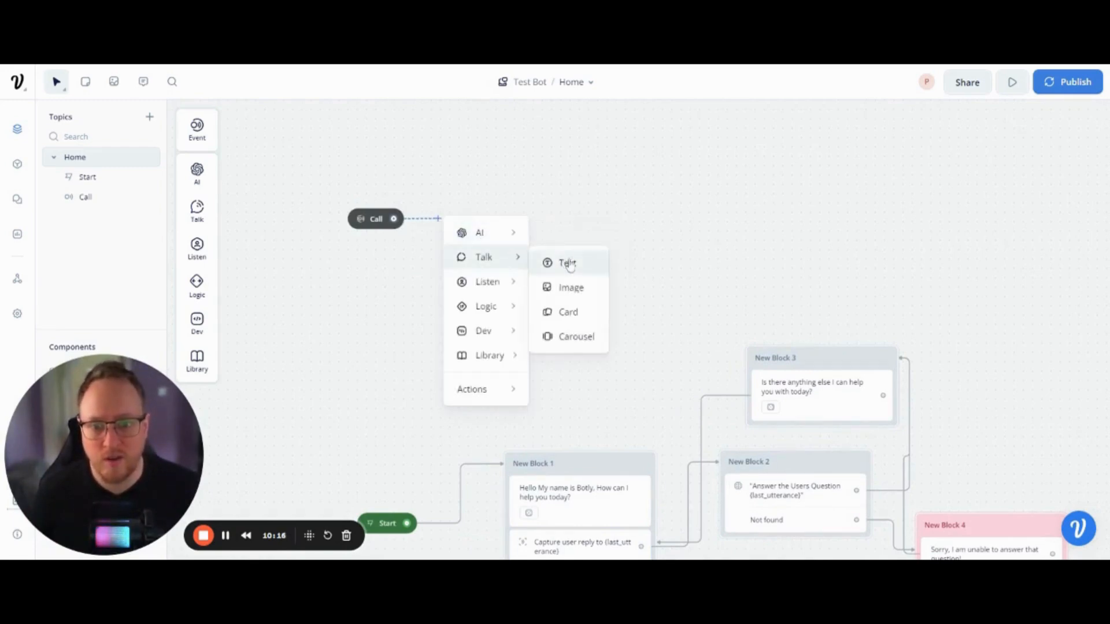
{"action": "left_click", "coordinate": [570, 264]}
{"action": "left_click", "coordinate": [537, 190]}
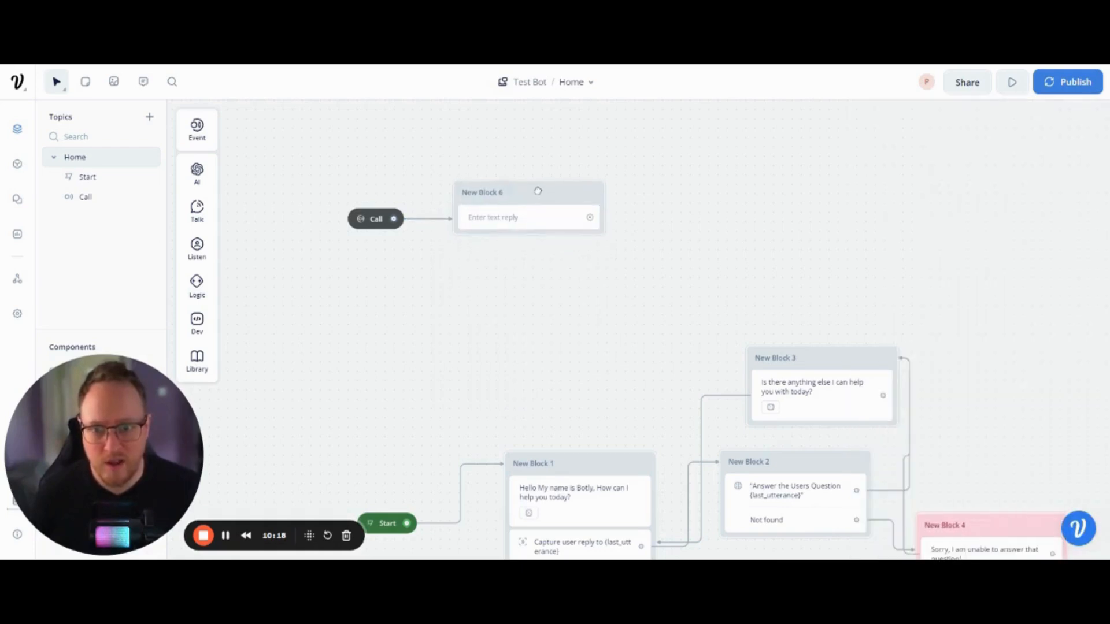
{"action": "left_click", "coordinate": [507, 222]}
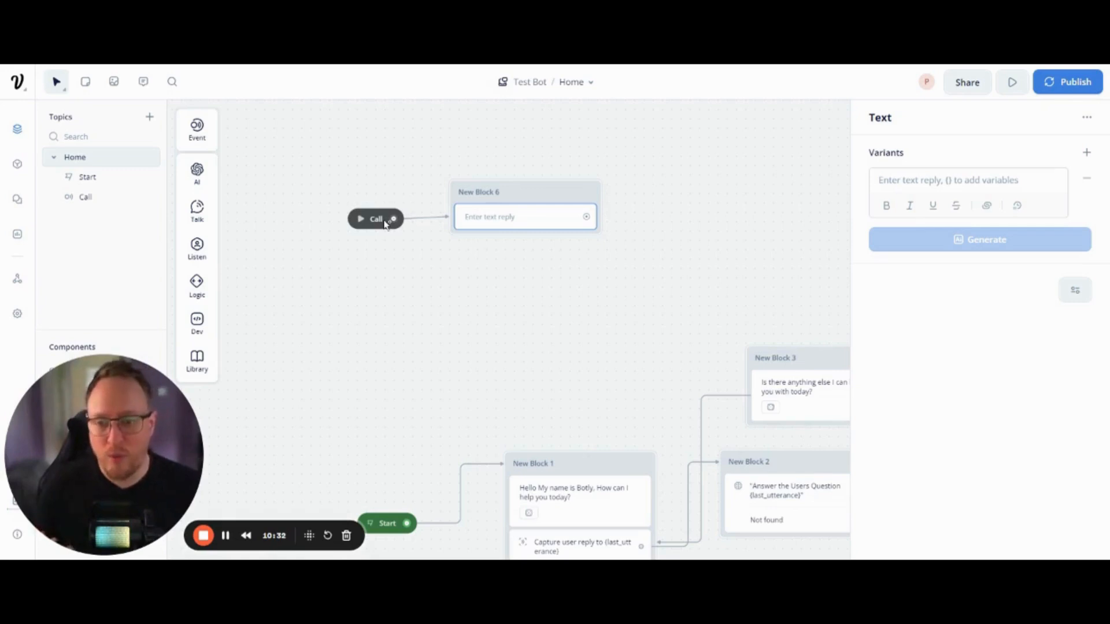
{"action": "left_click_drag", "start_coordinate": [386, 216], "coordinate": [386, 211]}
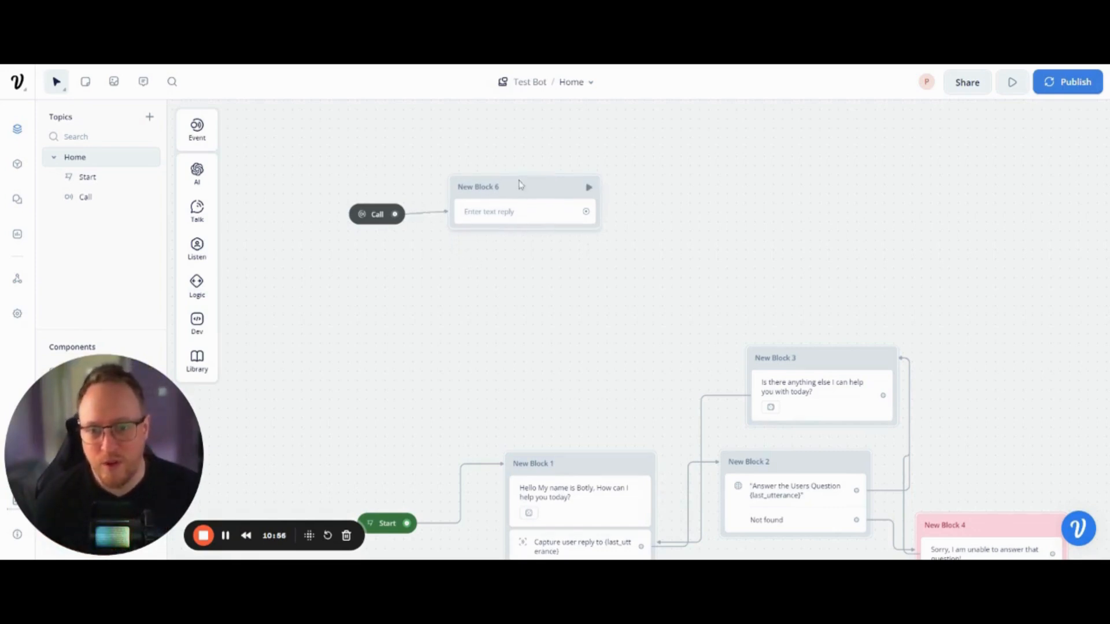
{"action": "left_click_drag", "start_coordinate": [519, 188], "coordinate": [522, 180]}
- Set the text reply in New Block 6 to "Would you like to book a call?" and close its settings
{"action": "left_click", "coordinate": [509, 208]}
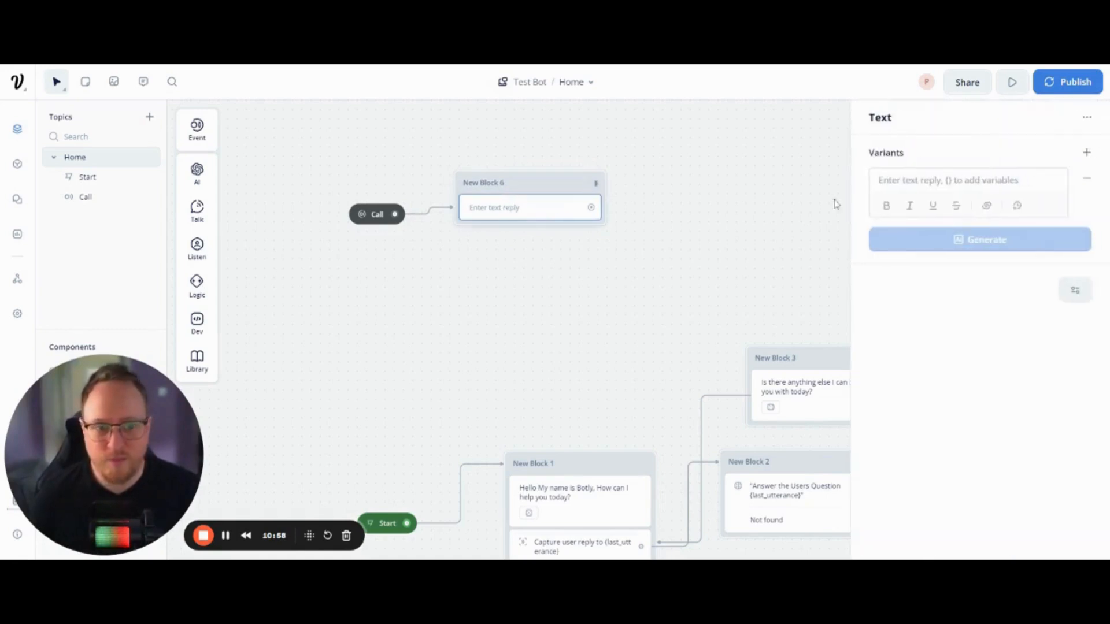
{"action": "type", "text": "Would you like to boo"}
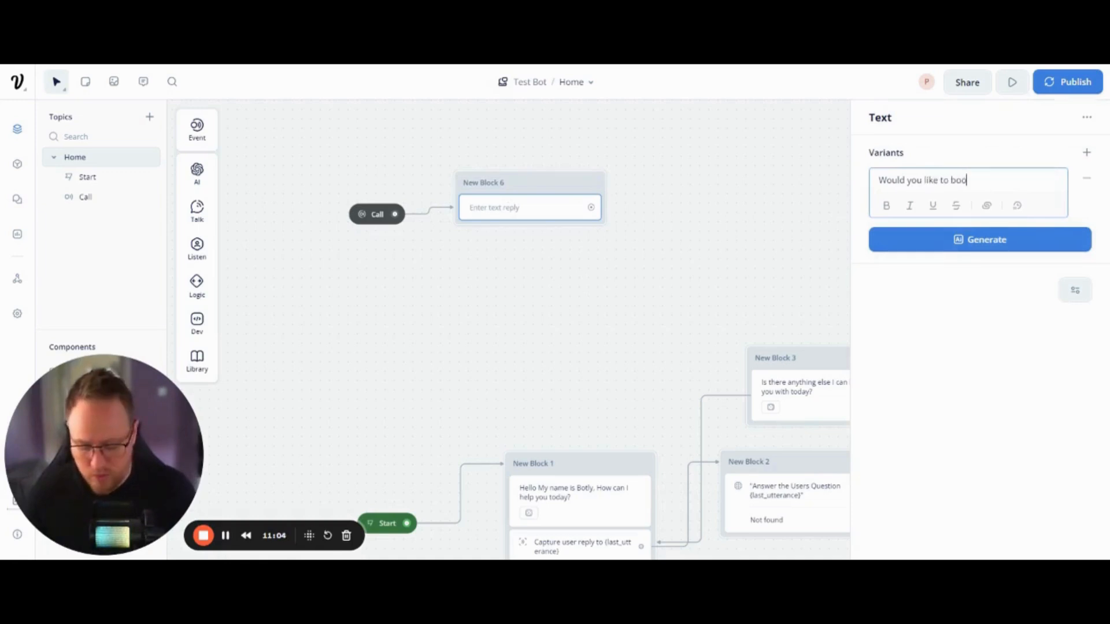
{"action": "type", "text": "k a call?"}
{"action": "key", "text": "Return"}
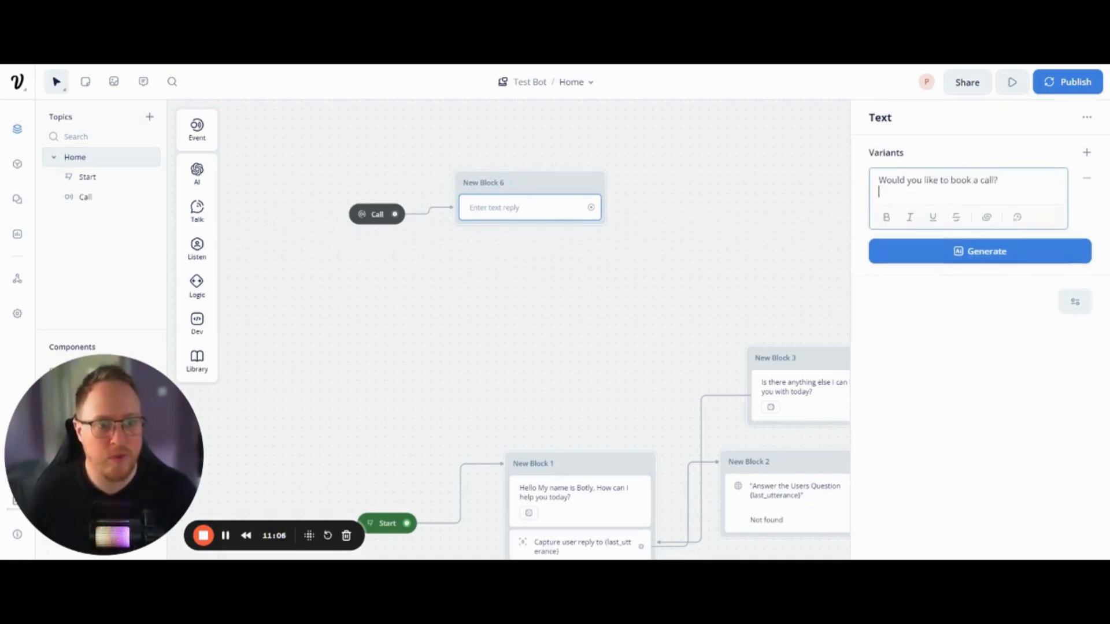
{"action": "key", "text": "BackSpace"}
{"action": "left_click", "coordinate": [981, 243]}
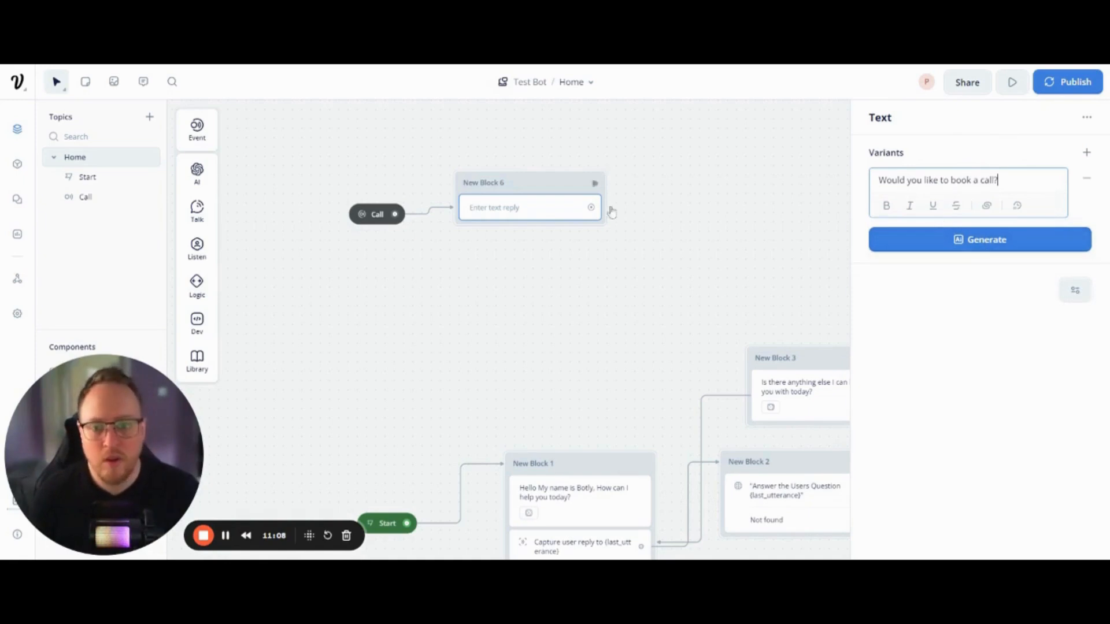
{"action": "left_click", "coordinate": [702, 231]}
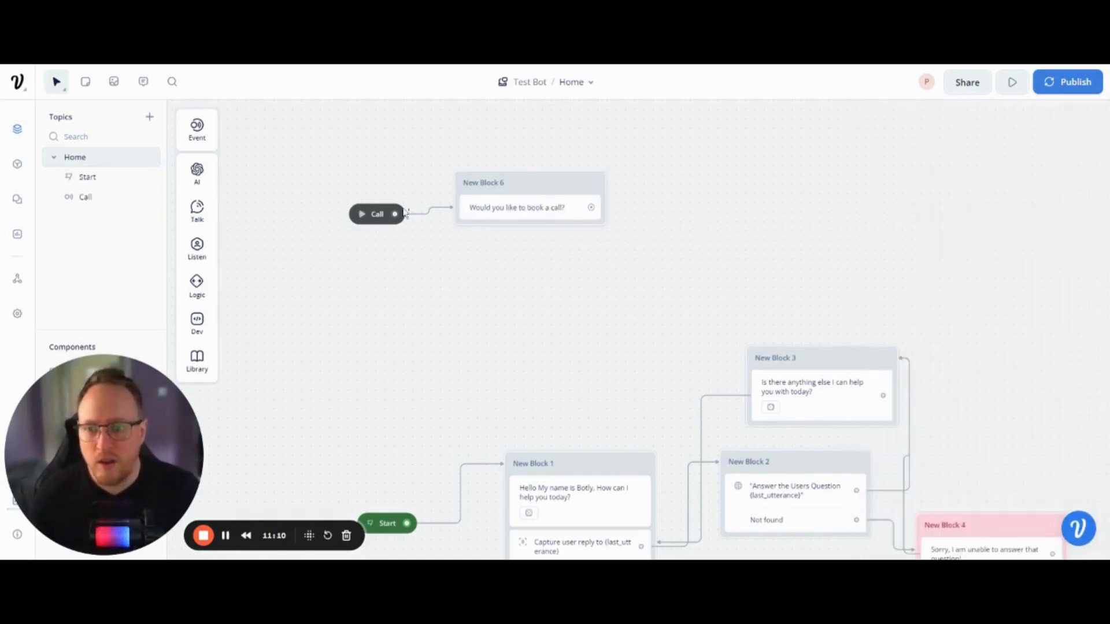
- Add a Buttons step below the text in New Block 6 with two buttons labelled "Yes" and "No"
{"action": "mouse_move", "coordinate": [197, 226]}
{"action": "mouse_move", "coordinate": [197, 247]}
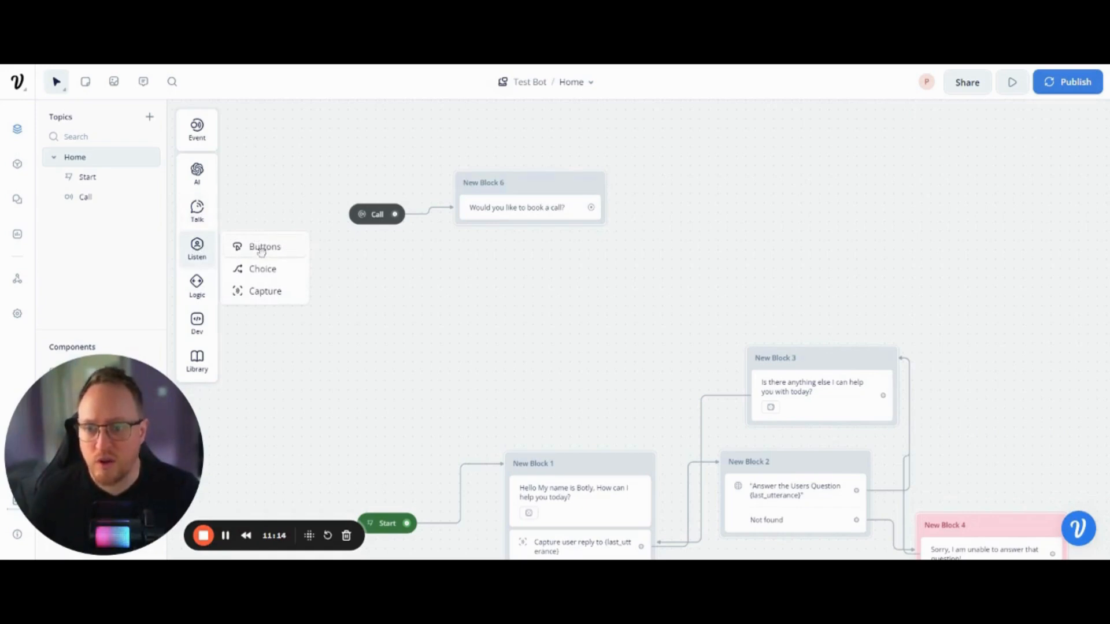
{"action": "left_click_drag", "start_coordinate": [258, 247], "coordinate": [532, 234]}
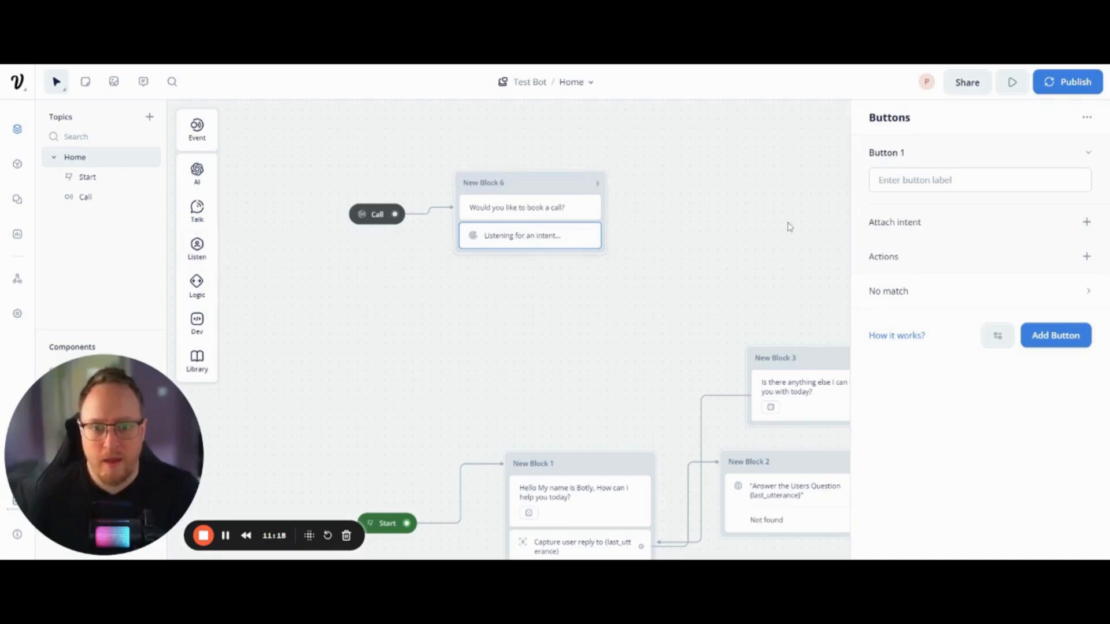
{"action": "left_click", "coordinate": [924, 180]}
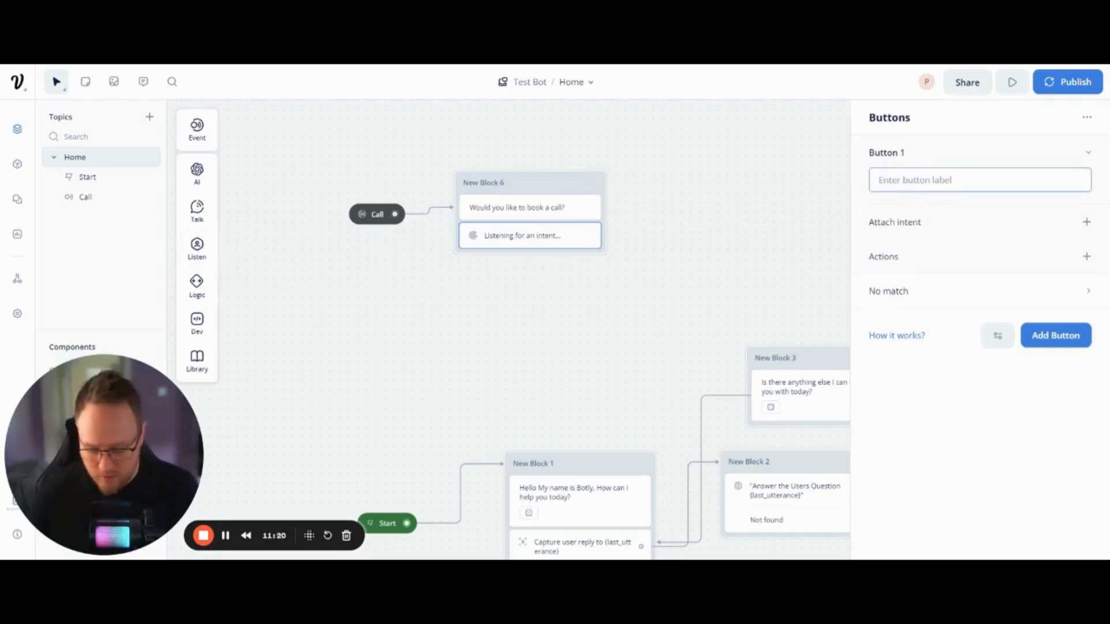
{"action": "type", "text": "Yes"}
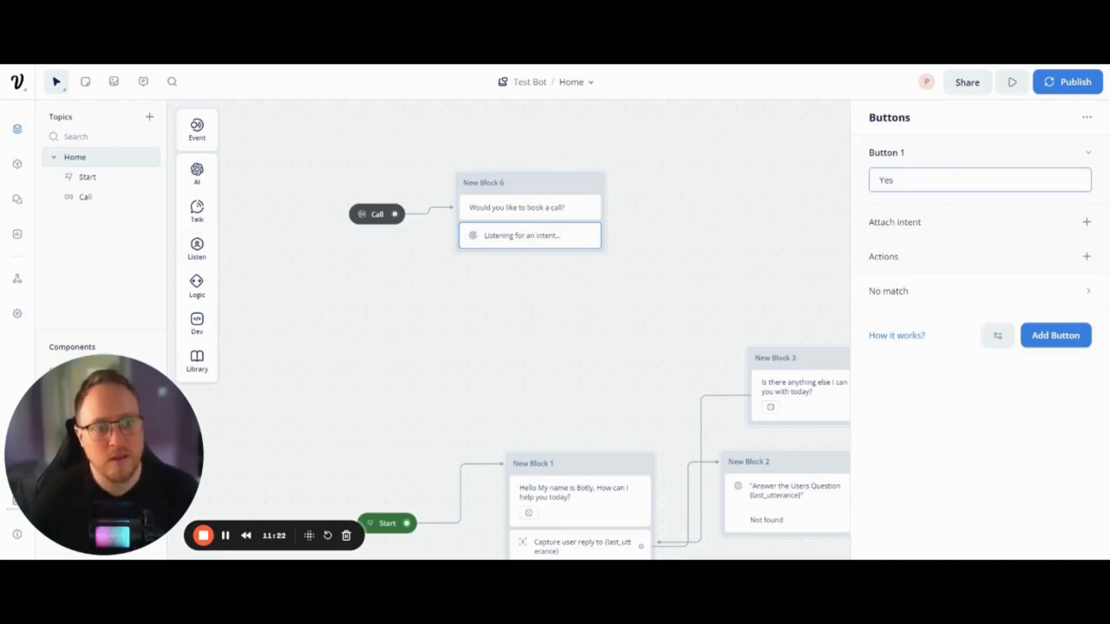
{"action": "left_click", "coordinate": [1056, 335]}
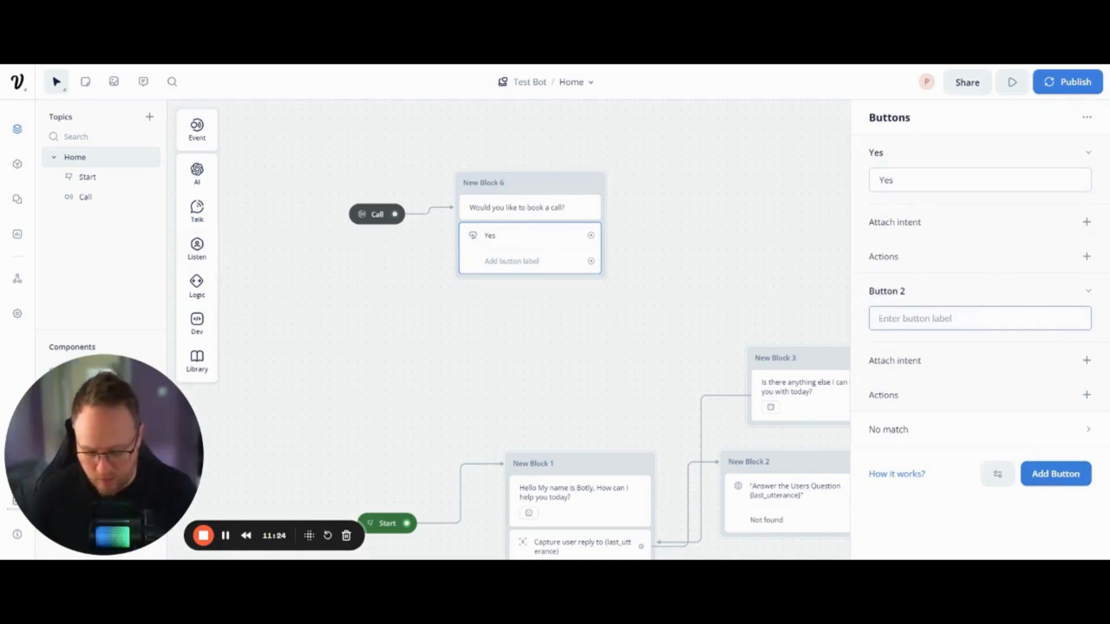
{"action": "type", "text": "No"}
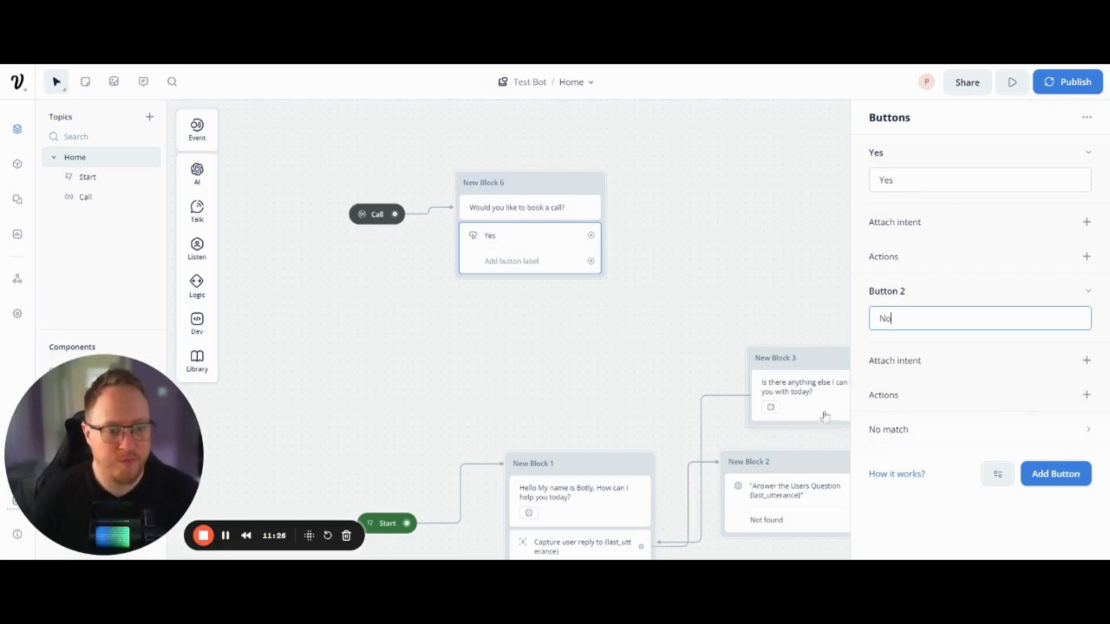
- Attach the Yes intent to the Yes button and the No intent to the No button
{"action": "left_click", "coordinate": [927, 222]}
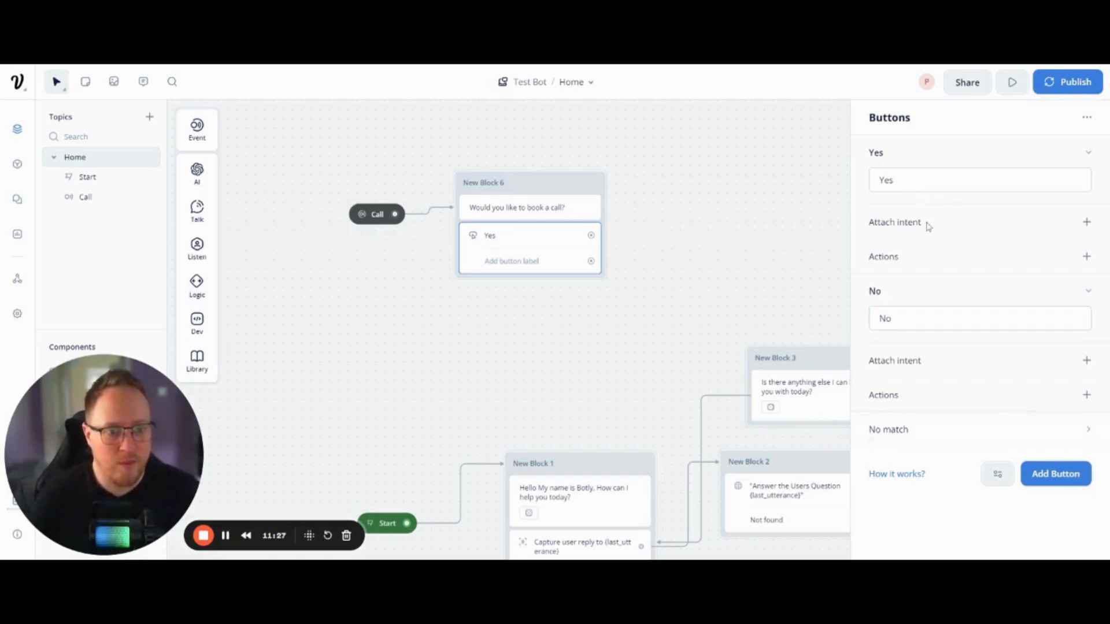
{"action": "left_click", "coordinate": [1086, 221]}
{"action": "left_click", "coordinate": [1079, 249]}
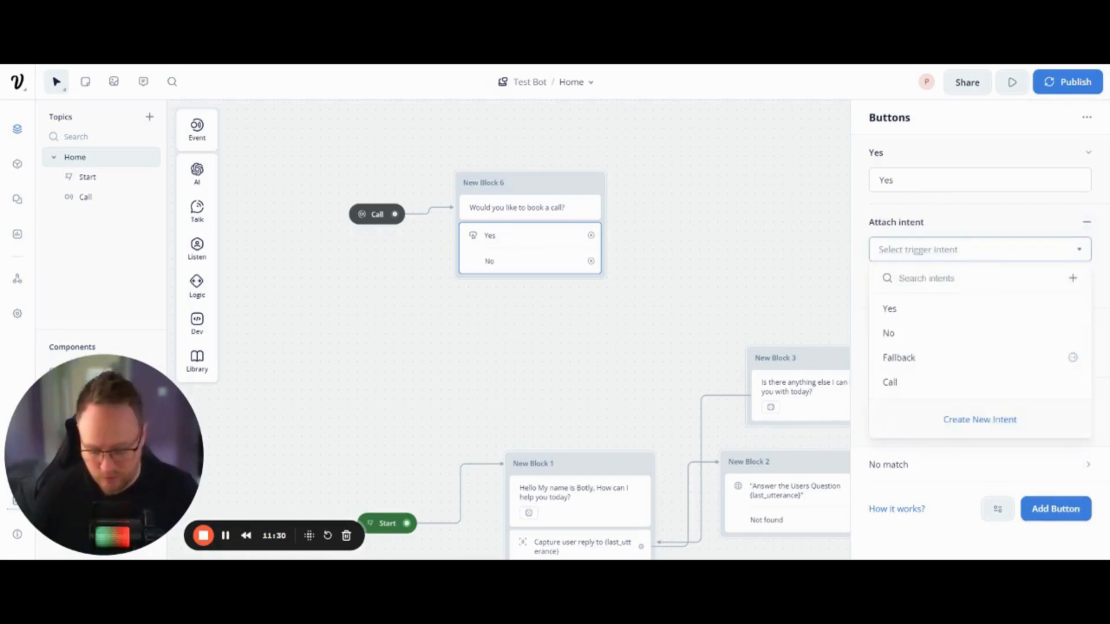
{"action": "type", "text": "yes"}
{"action": "left_click", "coordinate": [893, 309]}
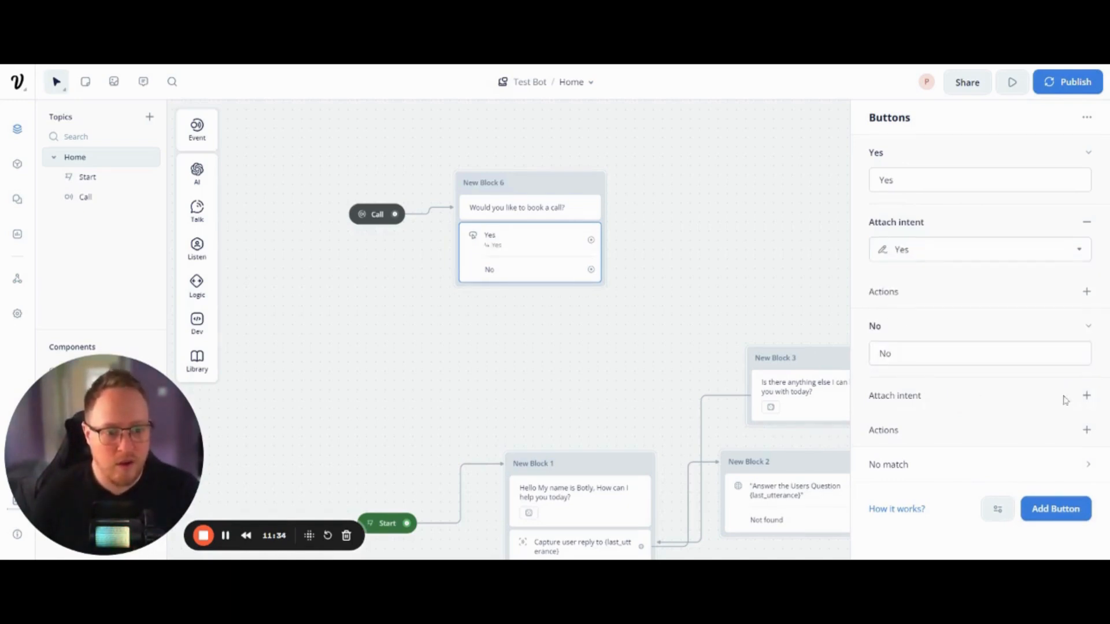
{"action": "left_click", "coordinate": [1086, 396]}
{"action": "left_click", "coordinate": [1009, 422]}
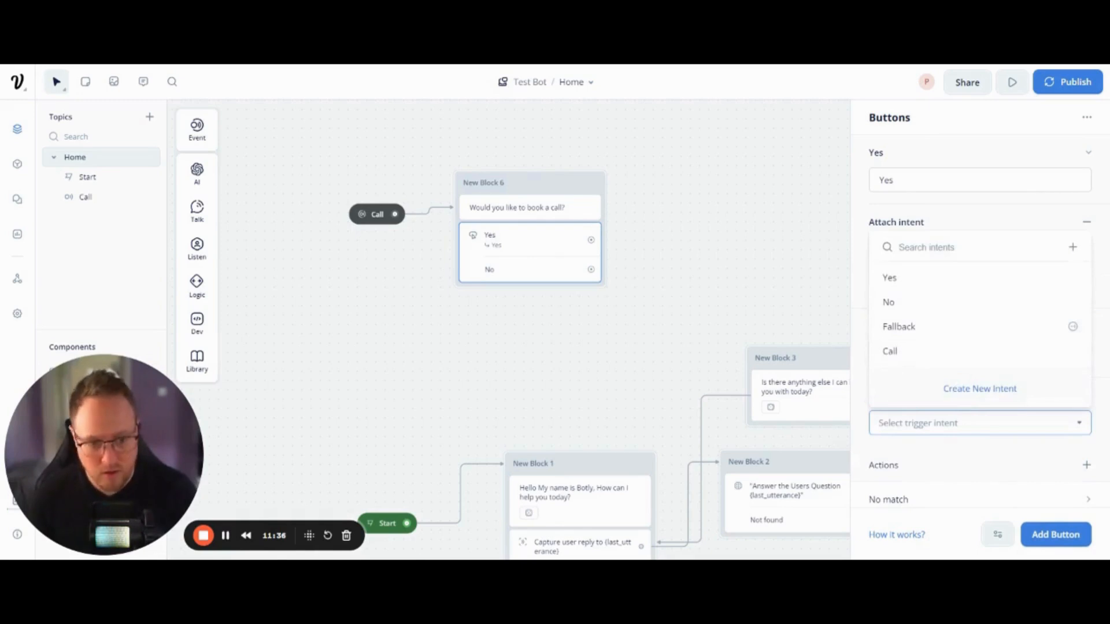
{"action": "type", "text": "no"}
{"action": "left_click", "coordinate": [888, 482]}
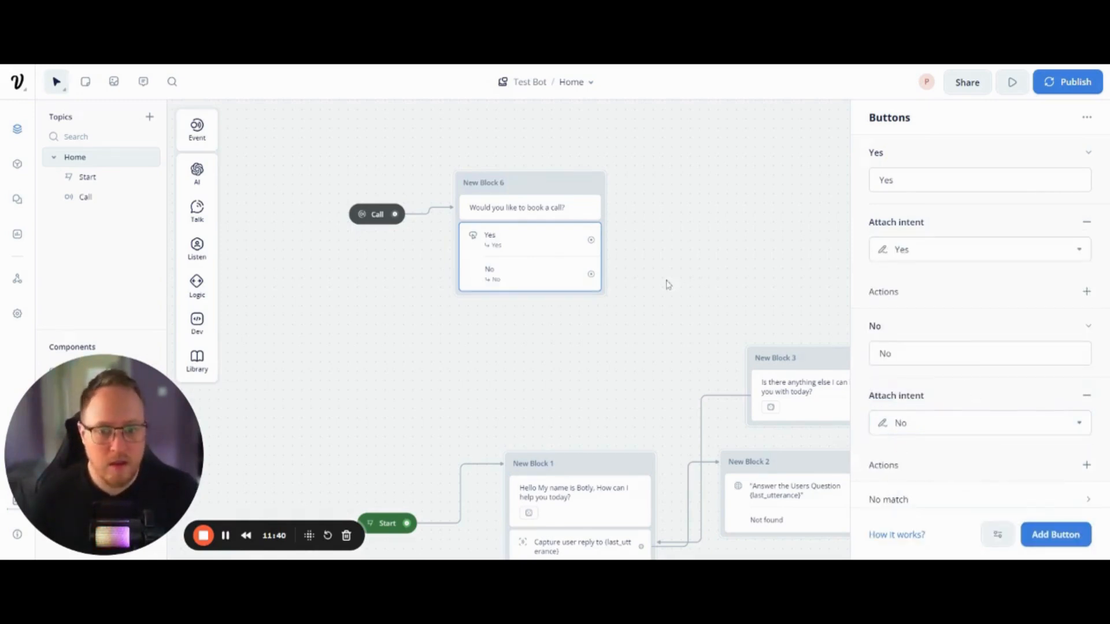
- Give the No button a Go to Block action targeting the Back To main Loop block in the Home topic
{"action": "scroll", "coordinate": [771, 354], "scroll_direction": "down", "scroll_amount": 1}
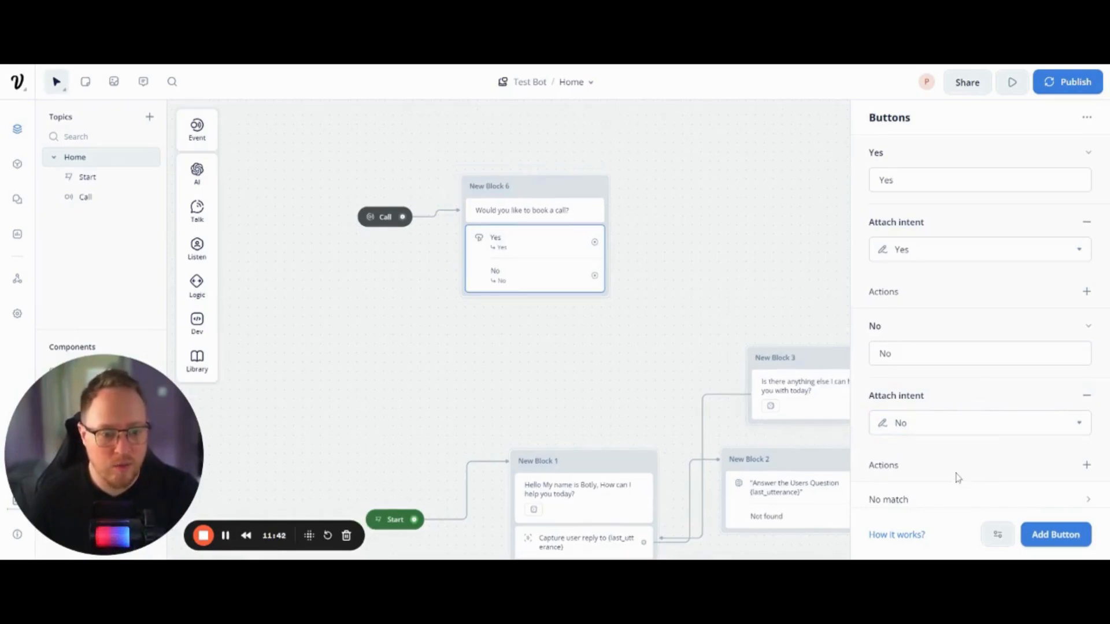
{"action": "left_click", "coordinate": [1086, 466]}
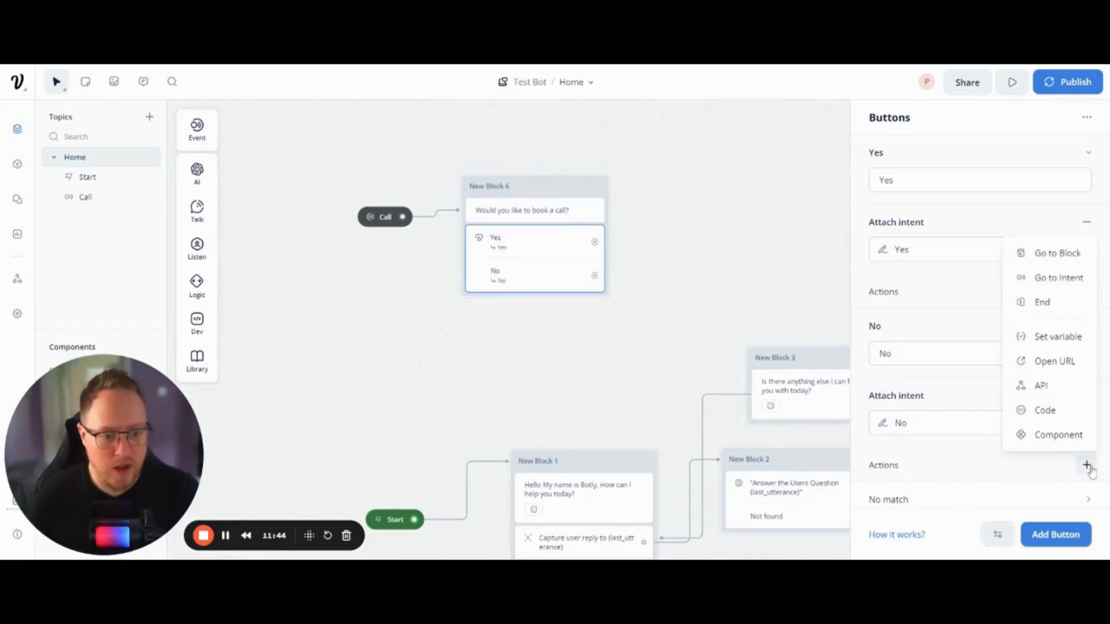
{"action": "left_click", "coordinate": [1060, 255]}
{"action": "left_click", "coordinate": [918, 161]}
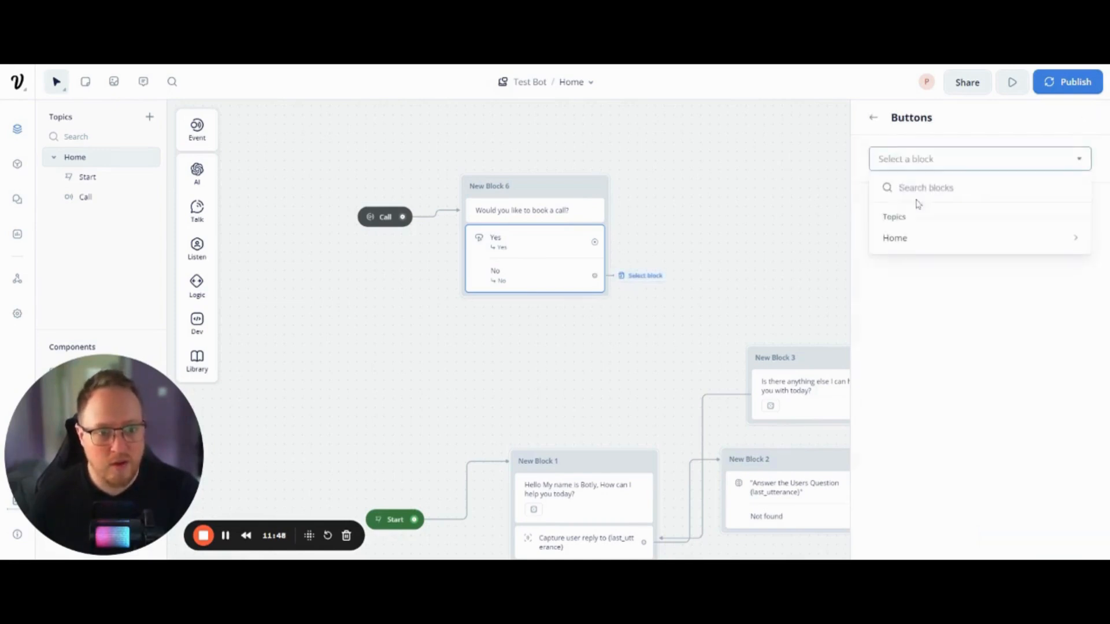
{"action": "left_click", "coordinate": [915, 239]}
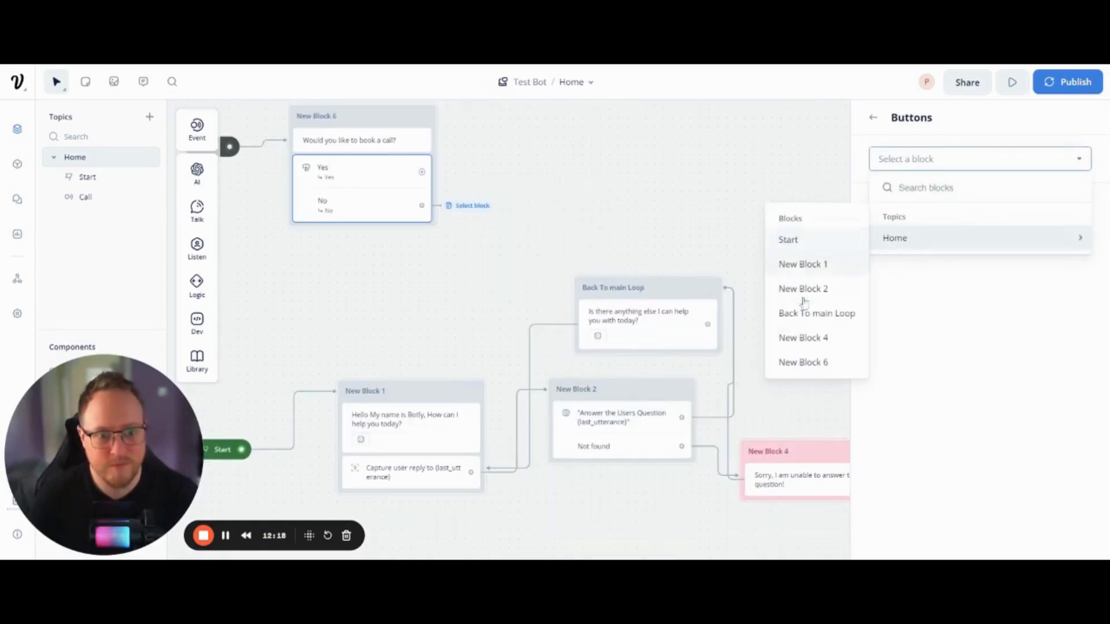
{"action": "left_click", "coordinate": [806, 313]}
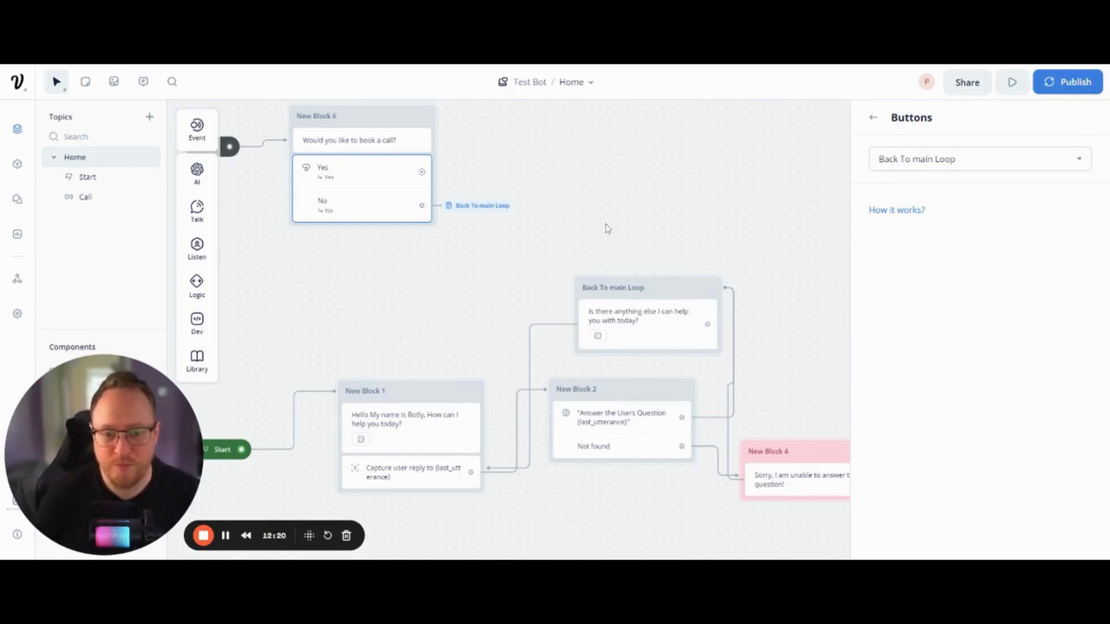
{"action": "left_click", "coordinate": [670, 235]}
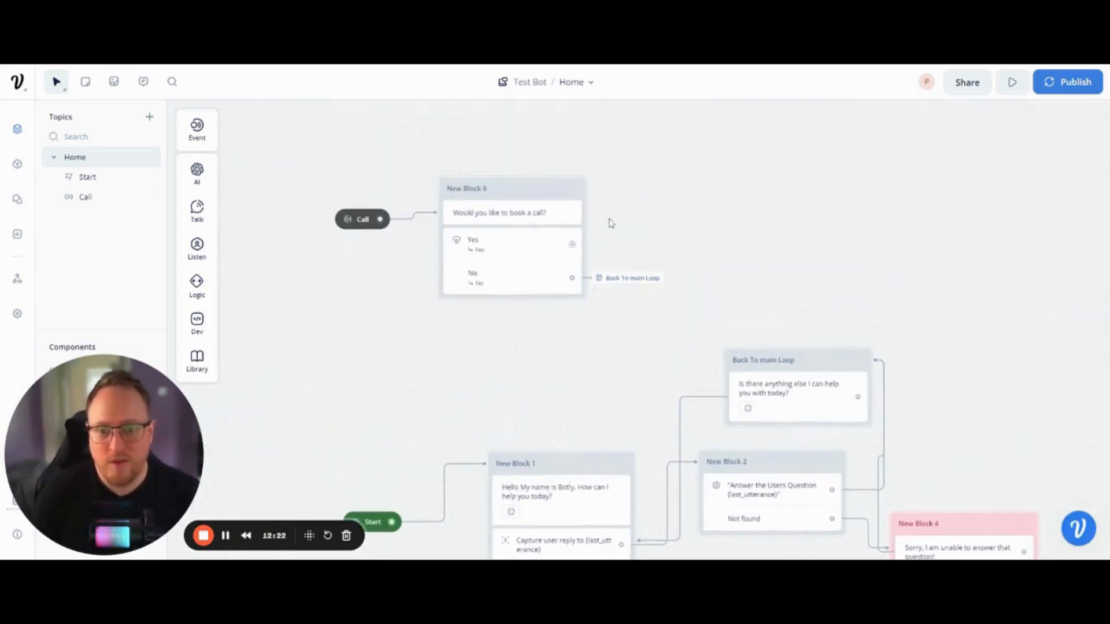
- Connect the Yes button to a new block containing a Text step, and move that block slightly farther from New Block 6
{"action": "left_click_drag", "start_coordinate": [572, 244], "coordinate": [638, 205]}
{"action": "mouse_move", "coordinate": [661, 219]}
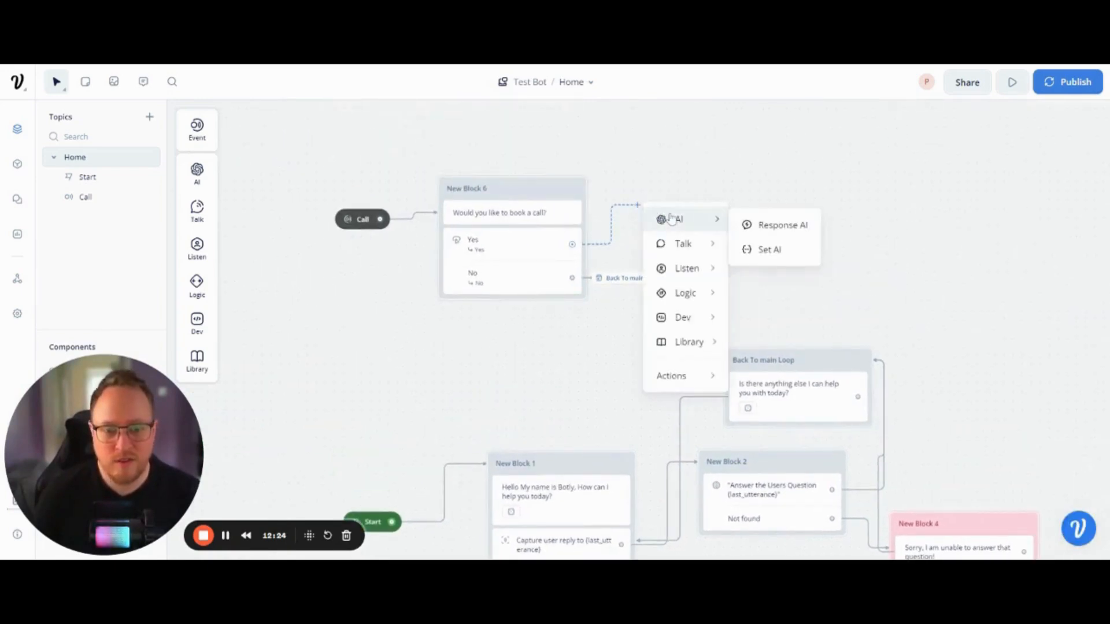
{"action": "mouse_move", "coordinate": [693, 248]}
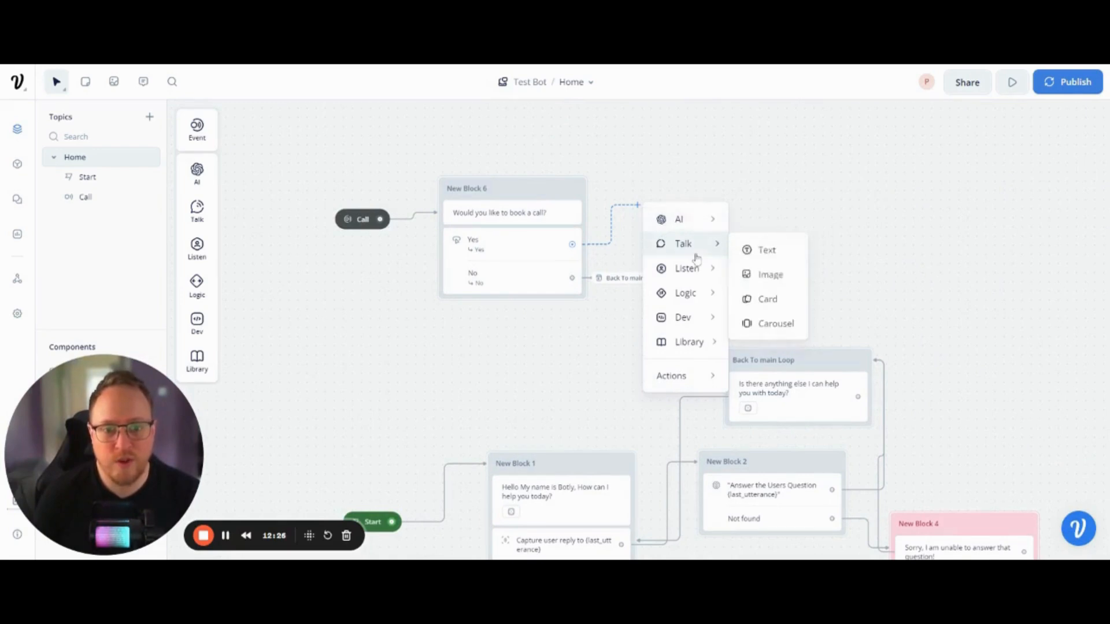
{"action": "left_click", "coordinate": [766, 250]}
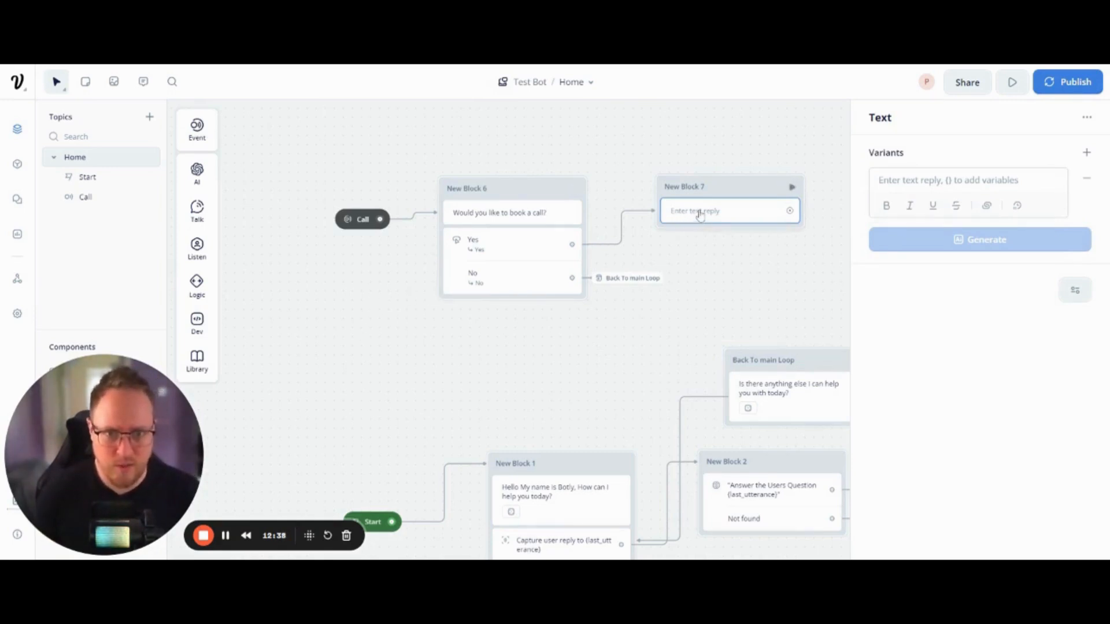
{"action": "left_click_drag", "start_coordinate": [771, 277], "coordinate": [592, 318]}
{"action": "left_click", "coordinate": [502, 253]}
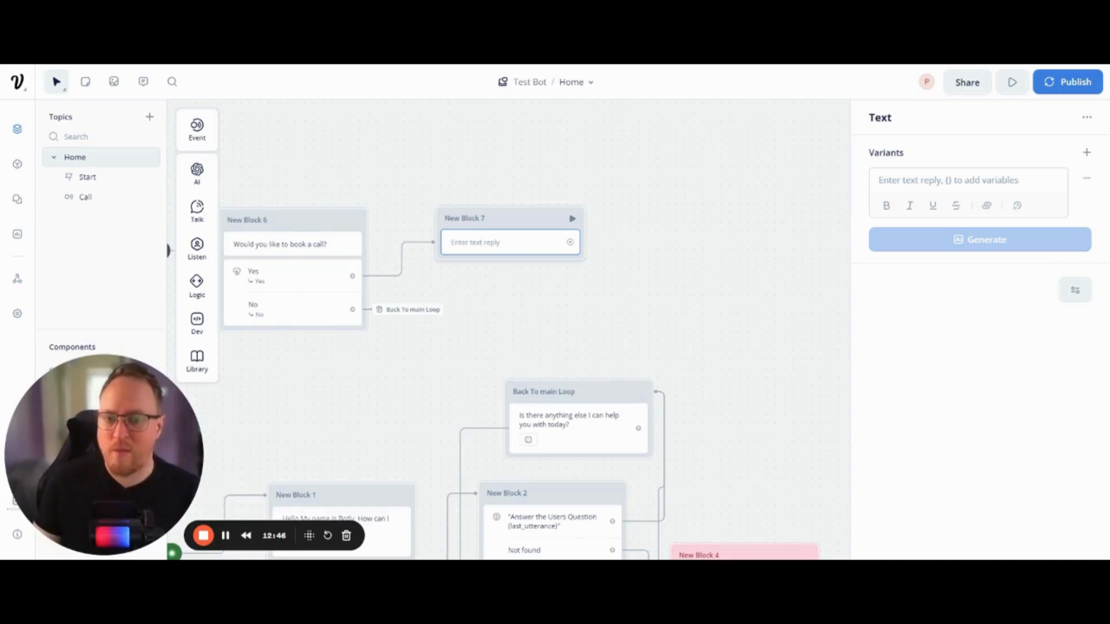
{"action": "left_click_drag", "start_coordinate": [497, 218], "coordinate": [521, 212]}
- Enter "Great!" and, after a blank line, "First can I get your Name?" as the text reply in New Block 7
{"action": "left_click", "coordinate": [520, 246]}
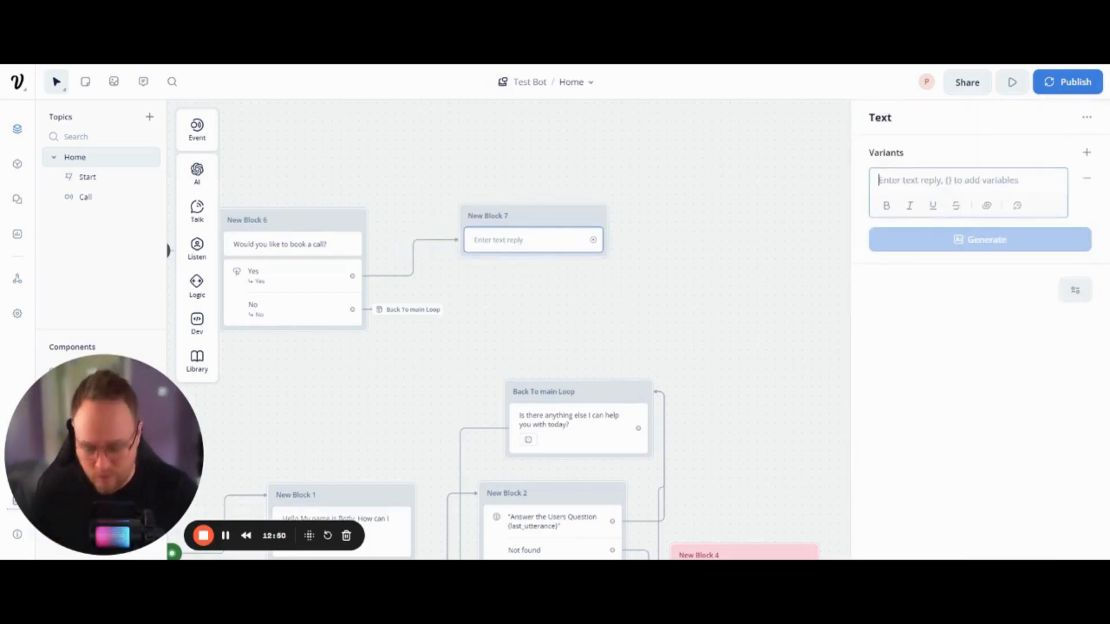
{"action": "type", "text": "Great"}
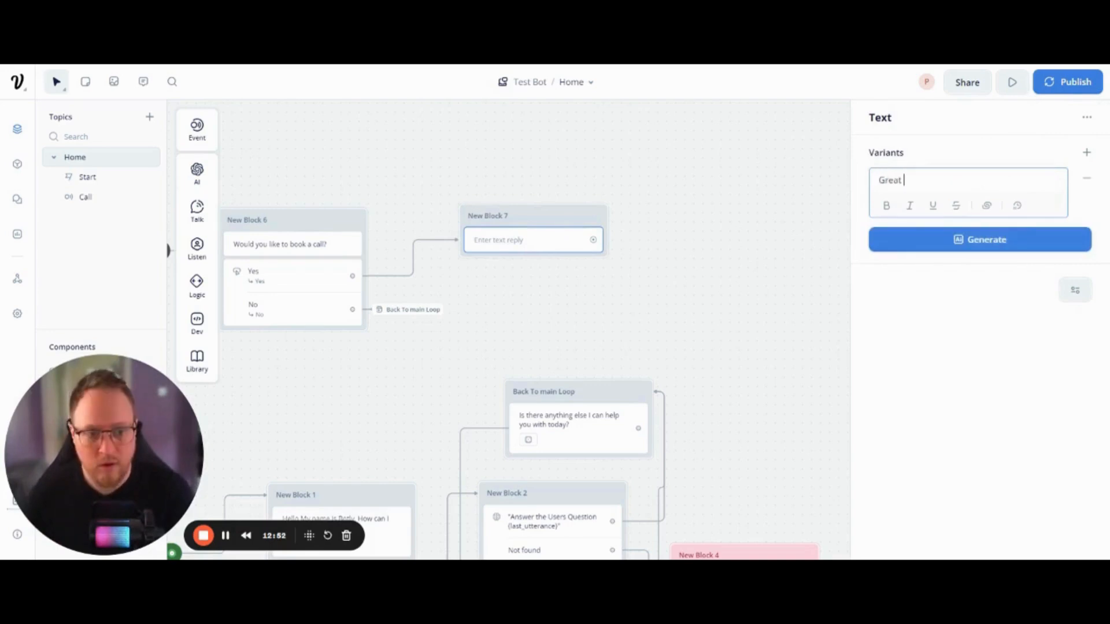
{"action": "type", "text": "!"}
{"action": "key", "text": "Return"}
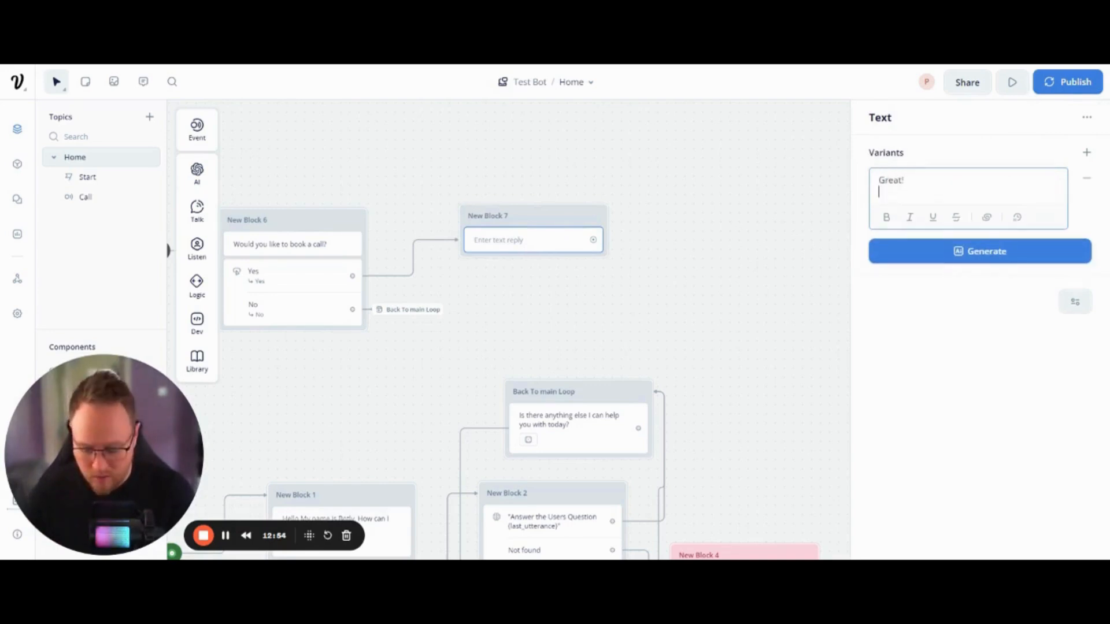
{"action": "key", "text": "Return"}
{"action": "type", "text": "First can"}
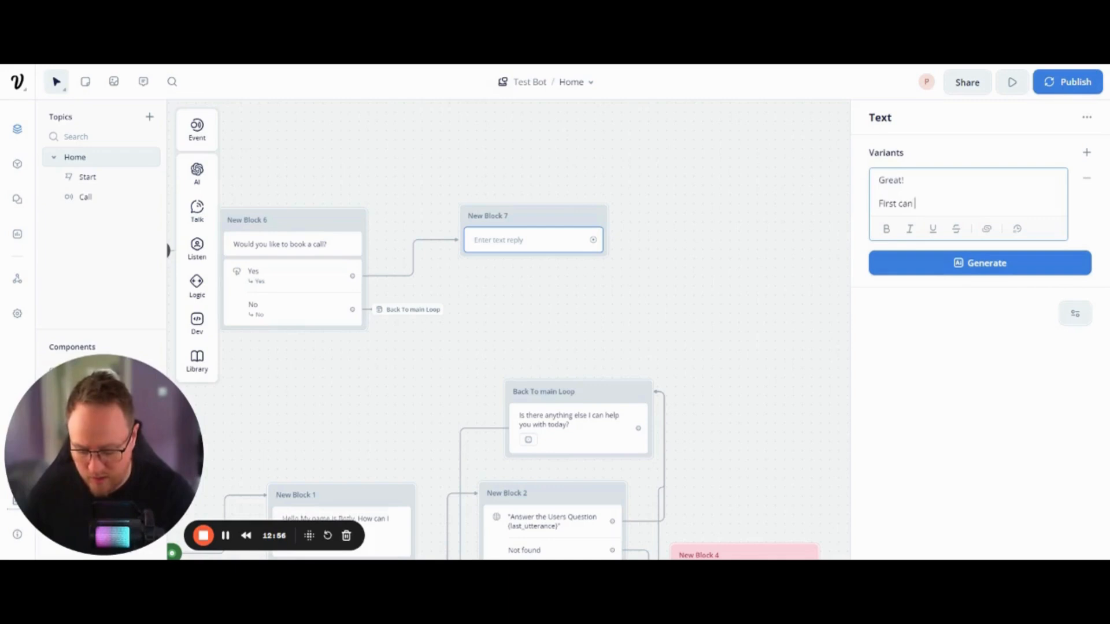
{"action": "type", "text": " I get your Name?"}
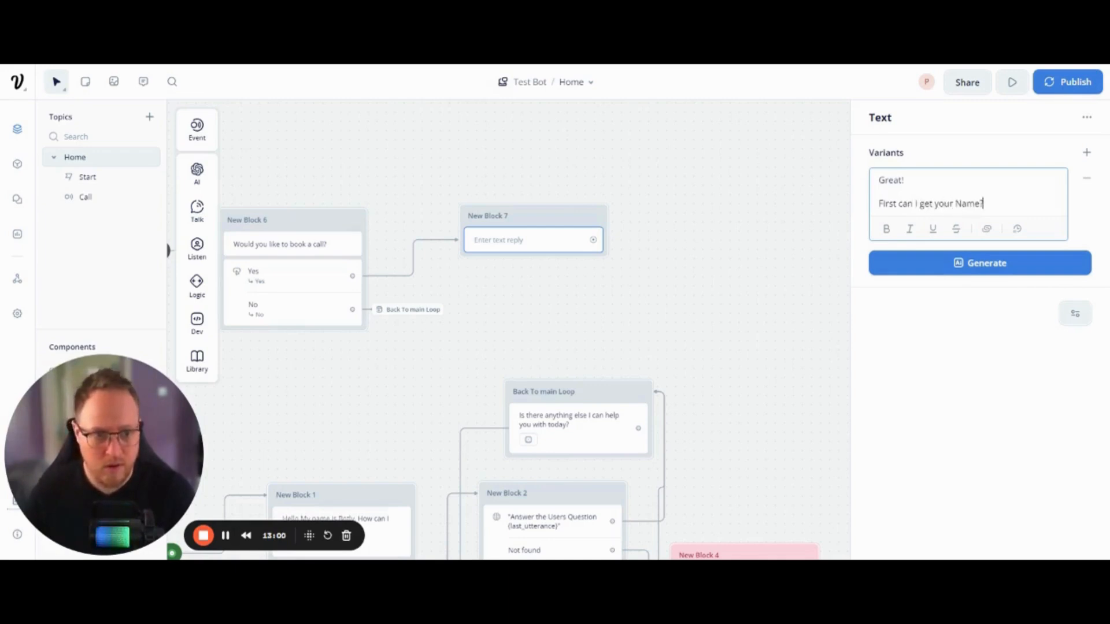
{"action": "left_click", "coordinate": [651, 285]}
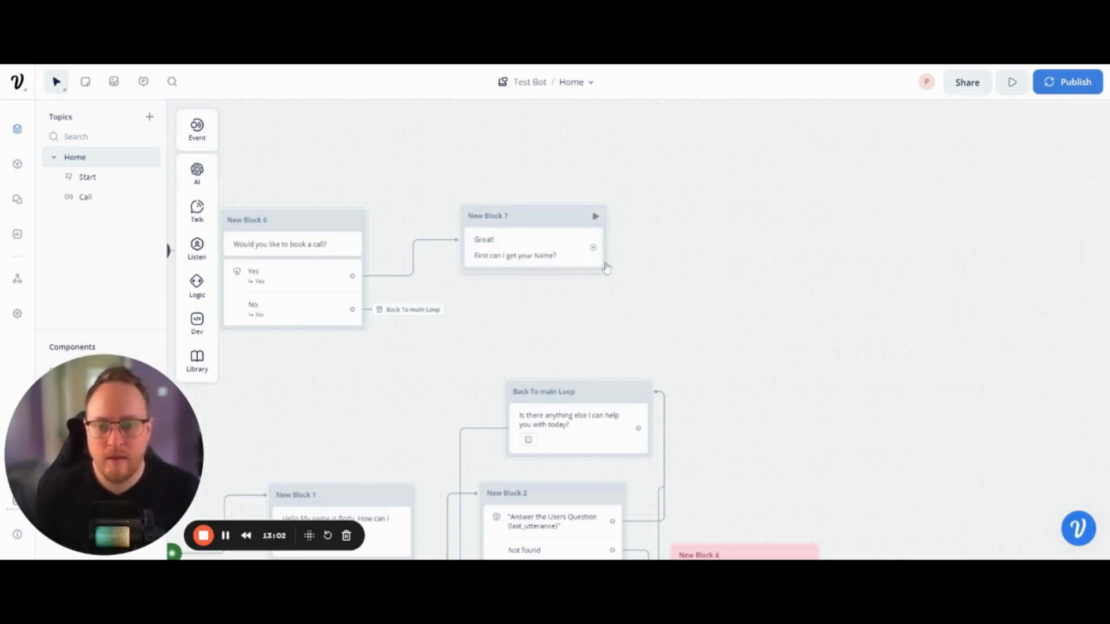
- Add a Capture step below the text in New Block 7 and set its intent scoping to "Only intents in this step"
{"action": "mouse_move", "coordinate": [200, 215]}
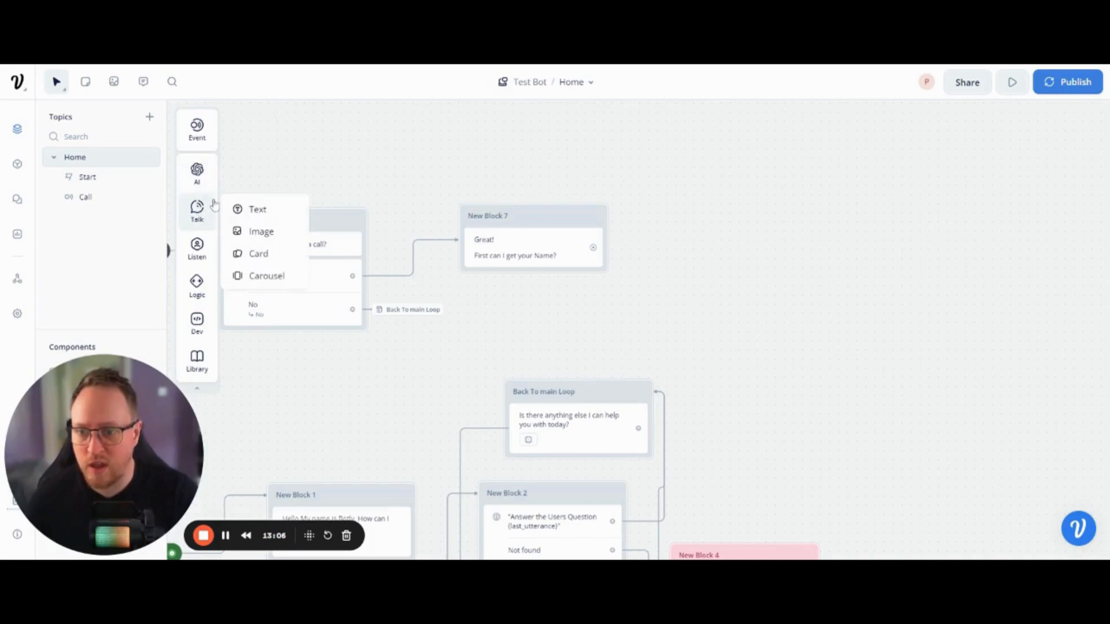
{"action": "mouse_move", "coordinate": [201, 250]}
{"action": "left_click_drag", "start_coordinate": [280, 292], "coordinate": [540, 291]}
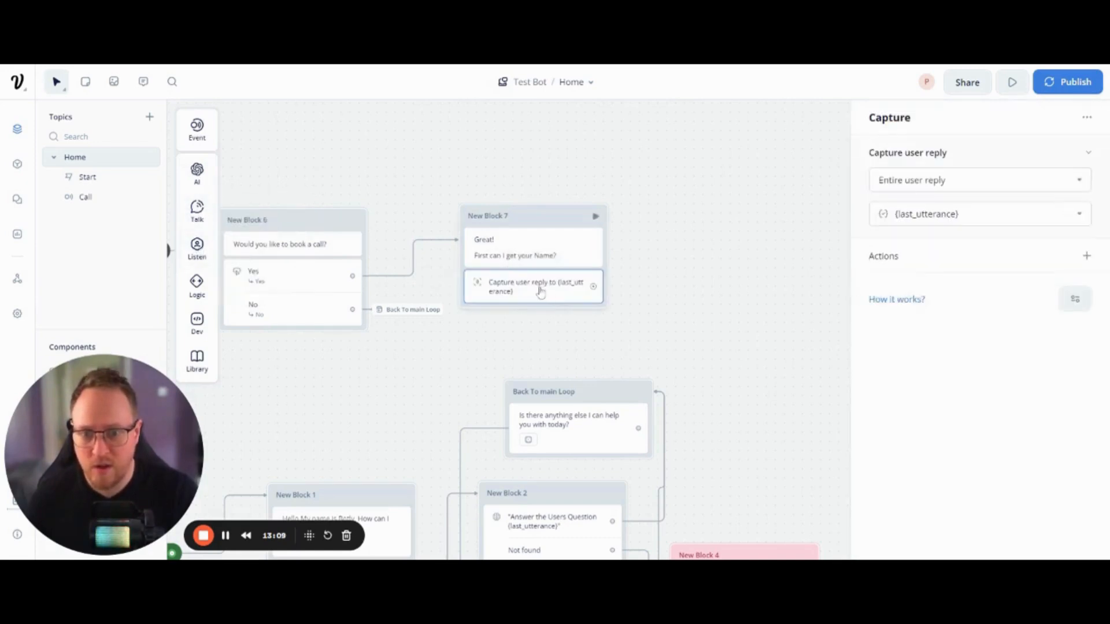
{"action": "left_click", "coordinate": [1075, 299]}
{"action": "mouse_move", "coordinate": [1039, 332]}
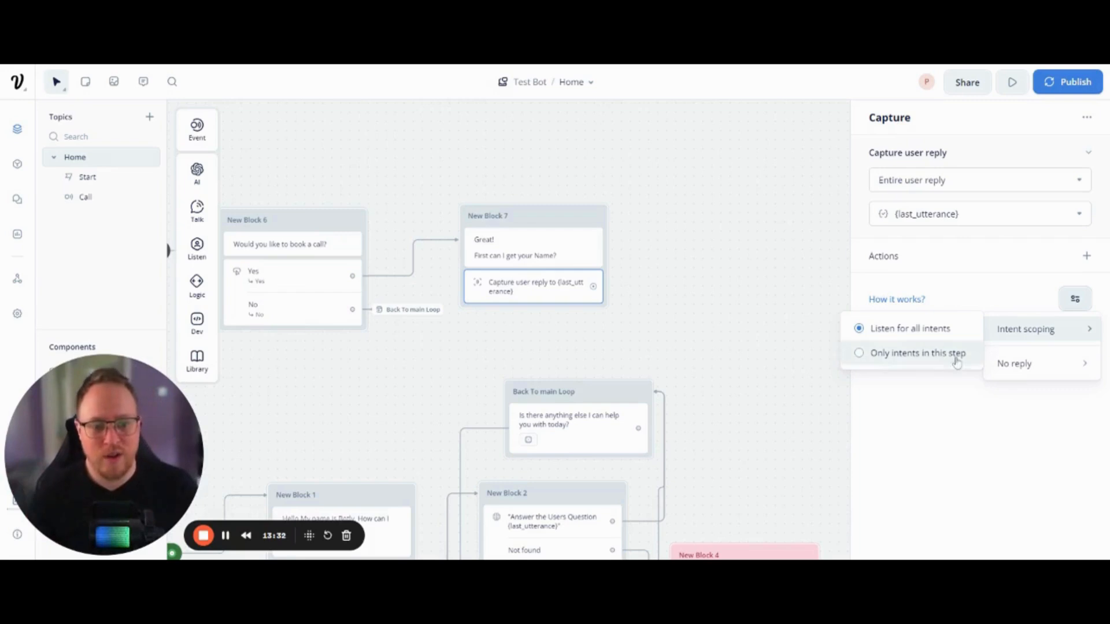
{"action": "left_click", "coordinate": [878, 355]}
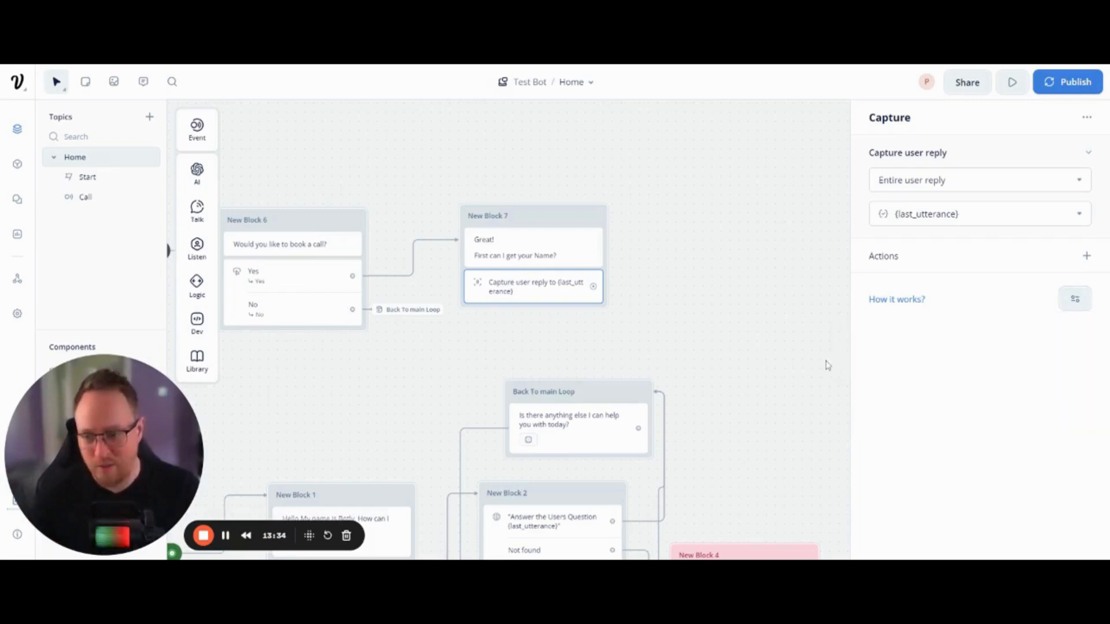
- Connect New Block 7's Capture step to a new block containing a Text step, and start its reply with "Thanks {}"
{"action": "left_click_drag", "start_coordinate": [659, 317], "coordinate": [610, 329]}
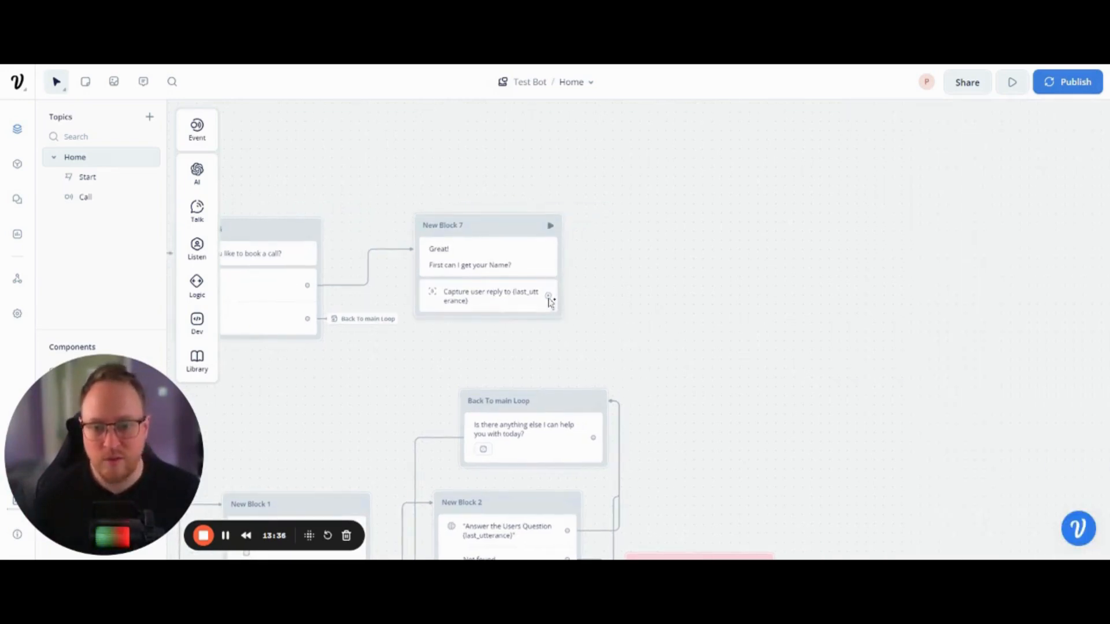
{"action": "left_click_drag", "start_coordinate": [549, 296], "coordinate": [597, 230]}
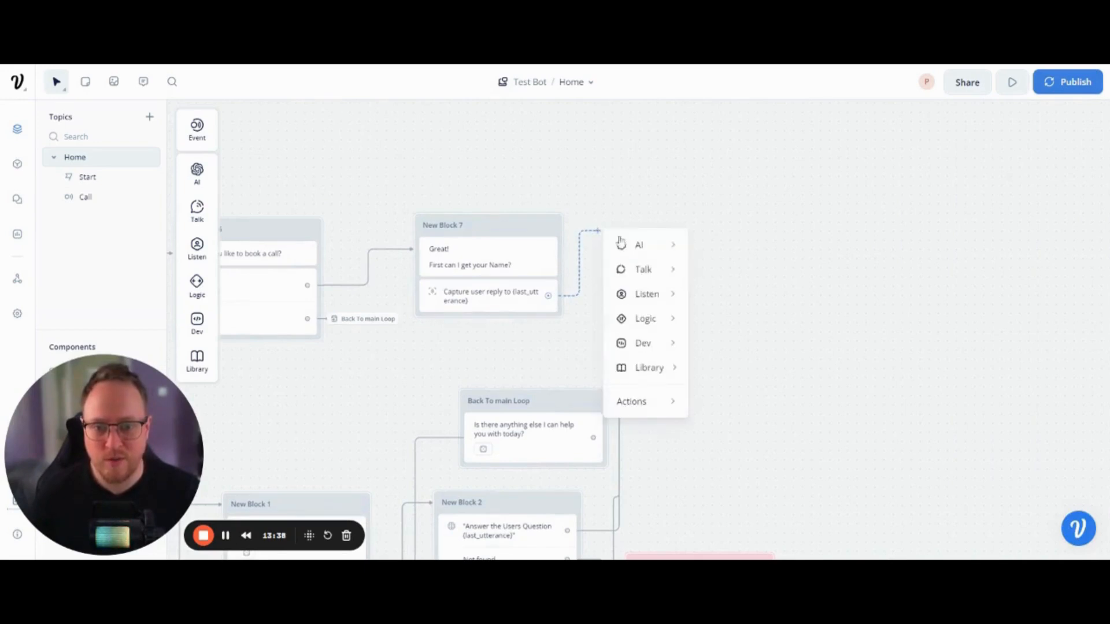
{"action": "mouse_move", "coordinate": [644, 272]}
{"action": "left_click", "coordinate": [726, 276]}
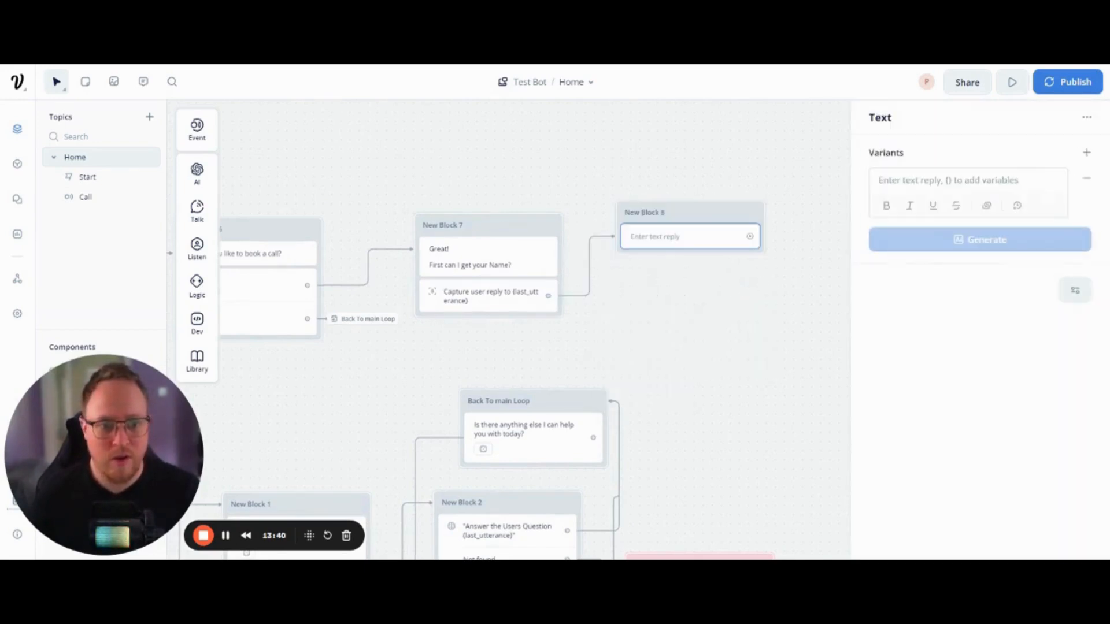
{"action": "type", "text": "Thanks"}
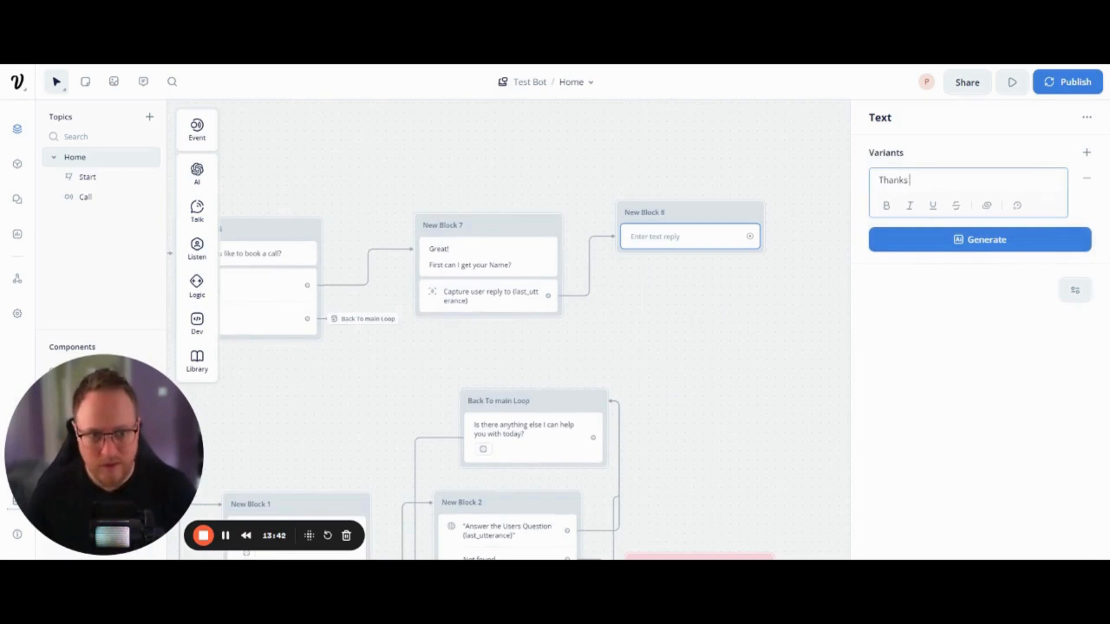
{"action": "type", "text": " {"}
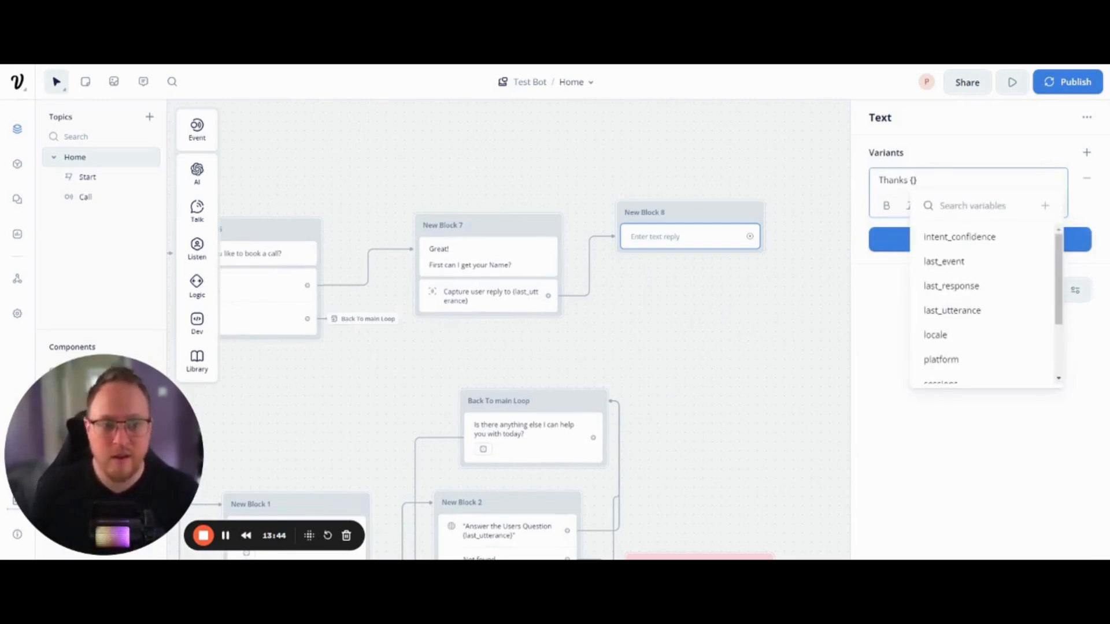
- Delete the connector between New Block 7's Capture step and New Block 8, and move New Block 8 farther away
{"action": "left_click", "coordinate": [512, 312]}
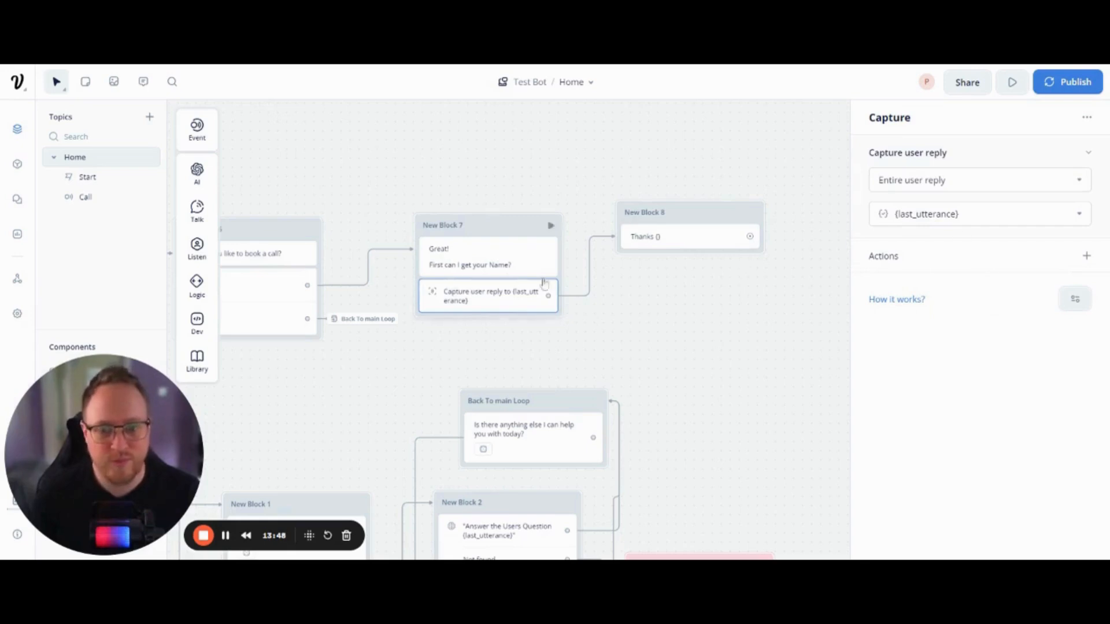
{"action": "left_click", "coordinate": [591, 272]}
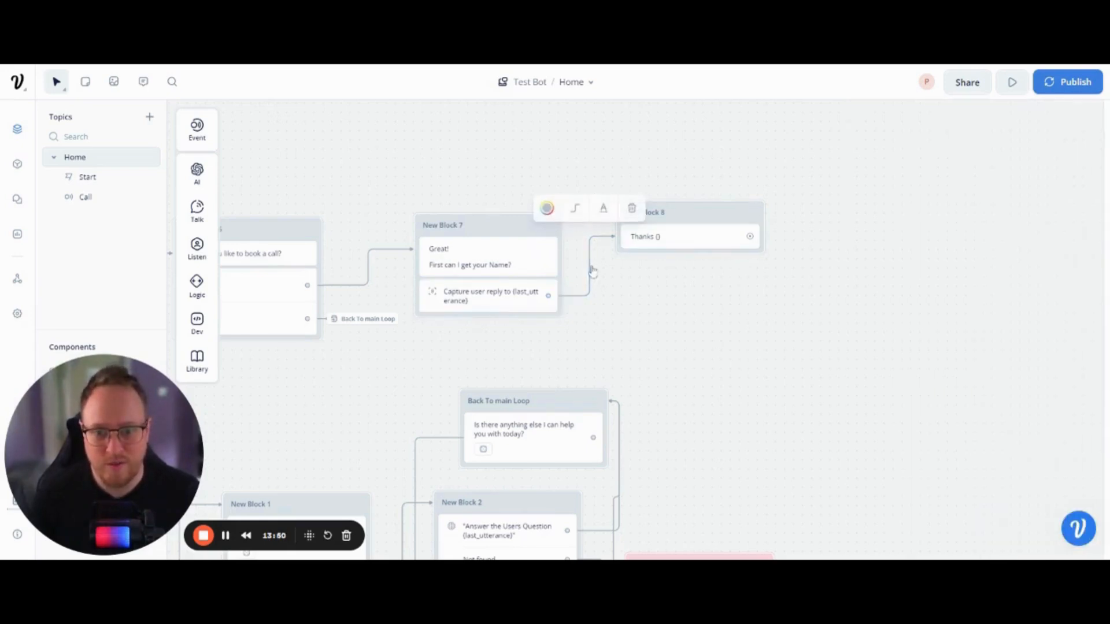
{"action": "left_click", "coordinate": [632, 208]}
{"action": "left_click_drag", "start_coordinate": [702, 215], "coordinate": [745, 235]}
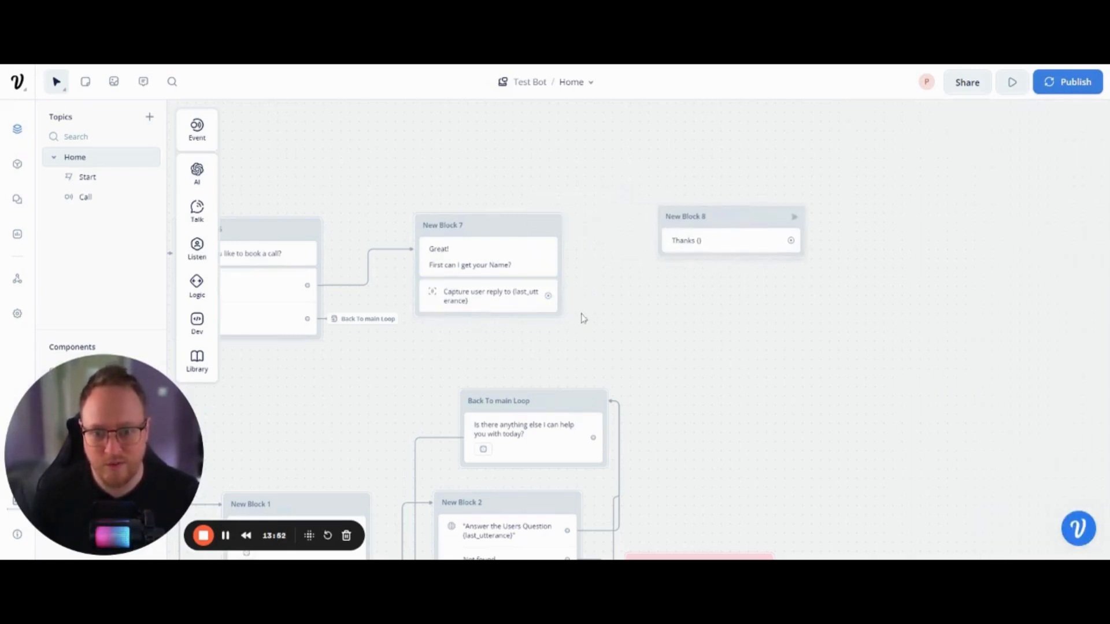
- Create a variable named Customer_Name and make New Block 7's Capture step store the entire user reply in it
{"action": "left_click", "coordinate": [519, 305]}
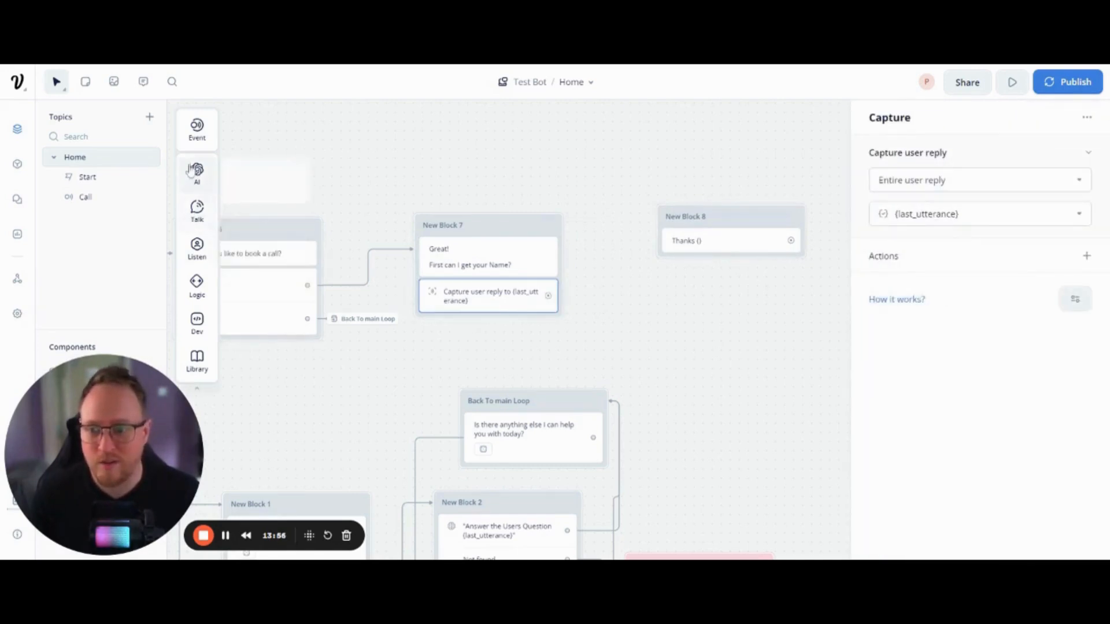
{"action": "mouse_move", "coordinate": [202, 196]}
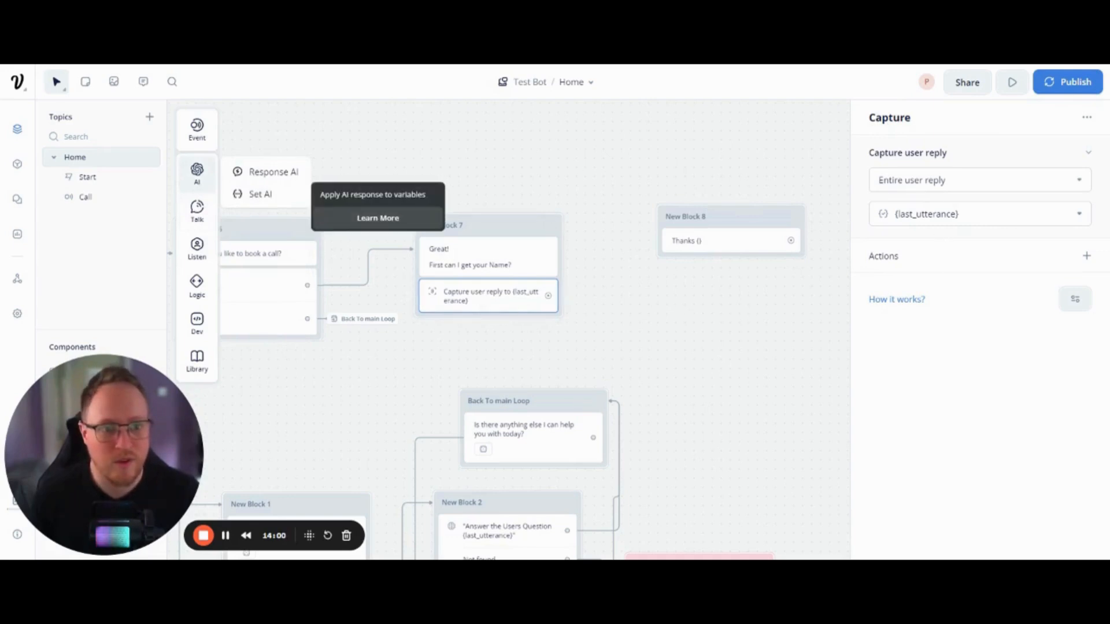
{"action": "left_click", "coordinate": [979, 213]}
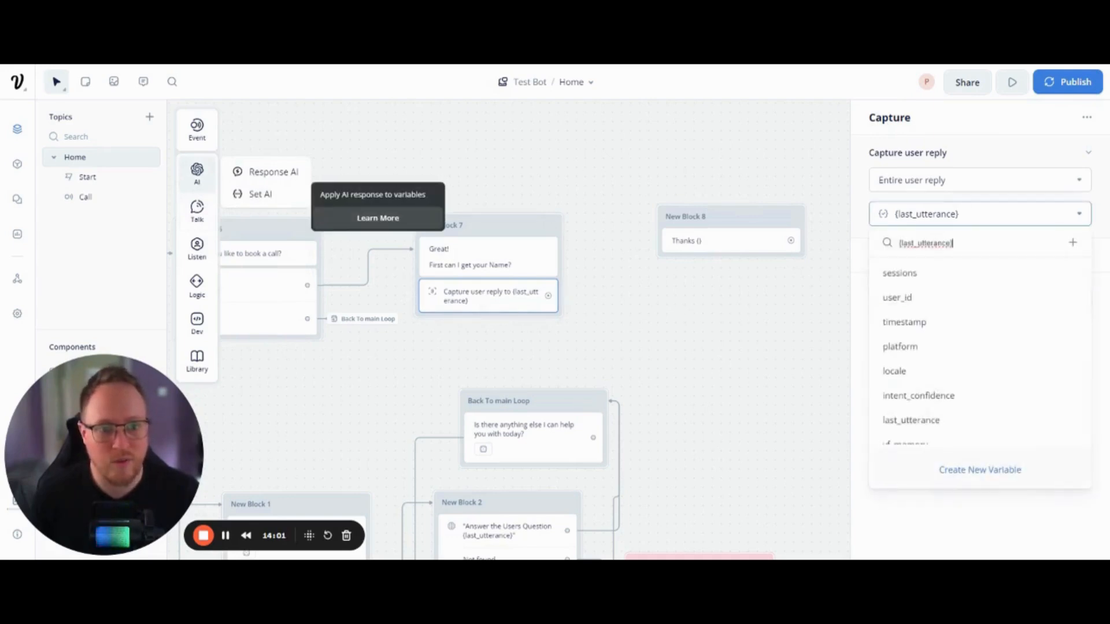
{"action": "left_click", "coordinate": [1006, 471]}
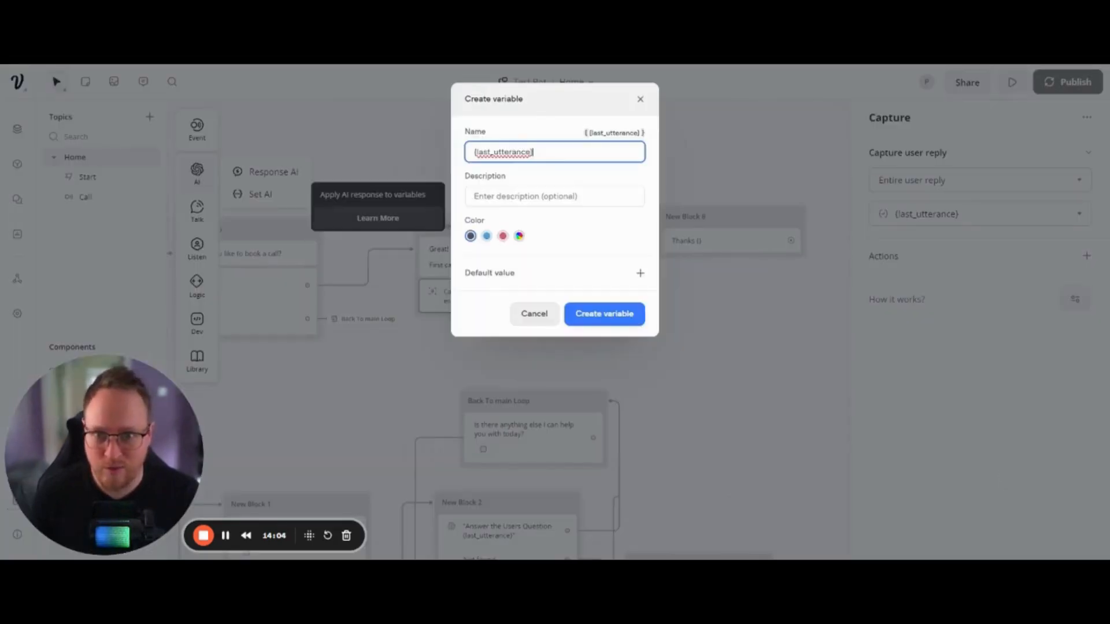
{"action": "key", "text": "ctrl+a"}
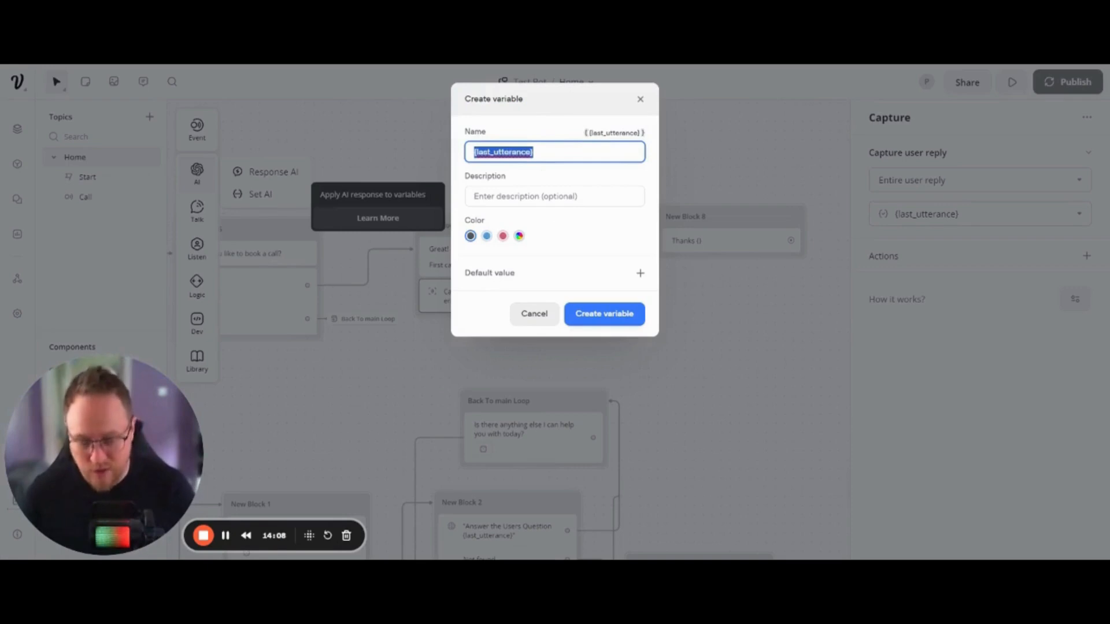
{"action": "key", "text": "BackSpace"}
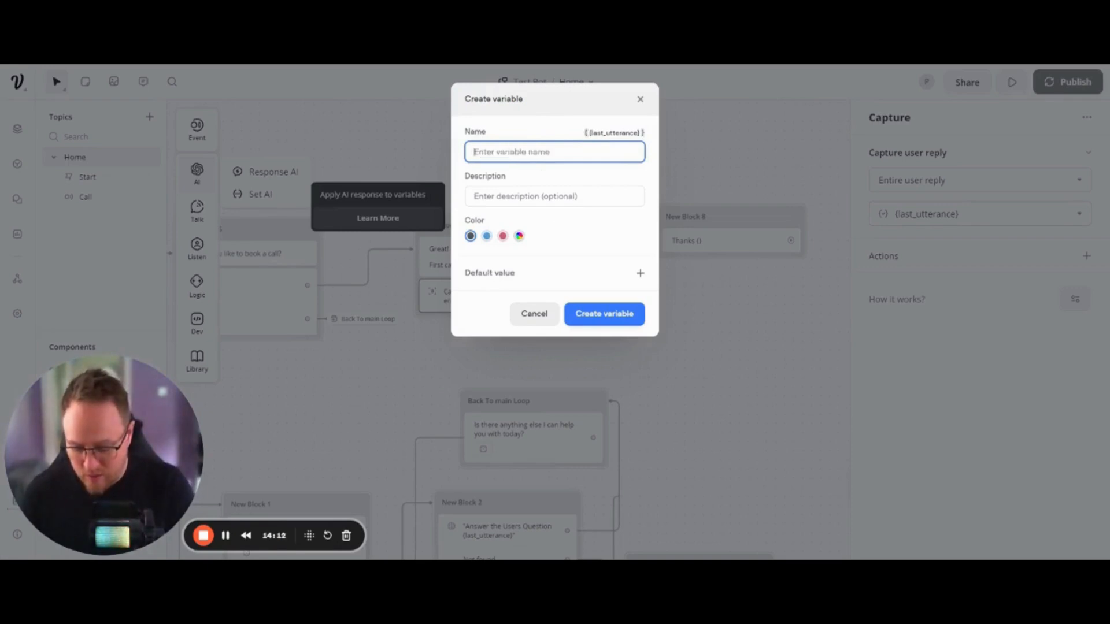
{"action": "type", "text": "q"}
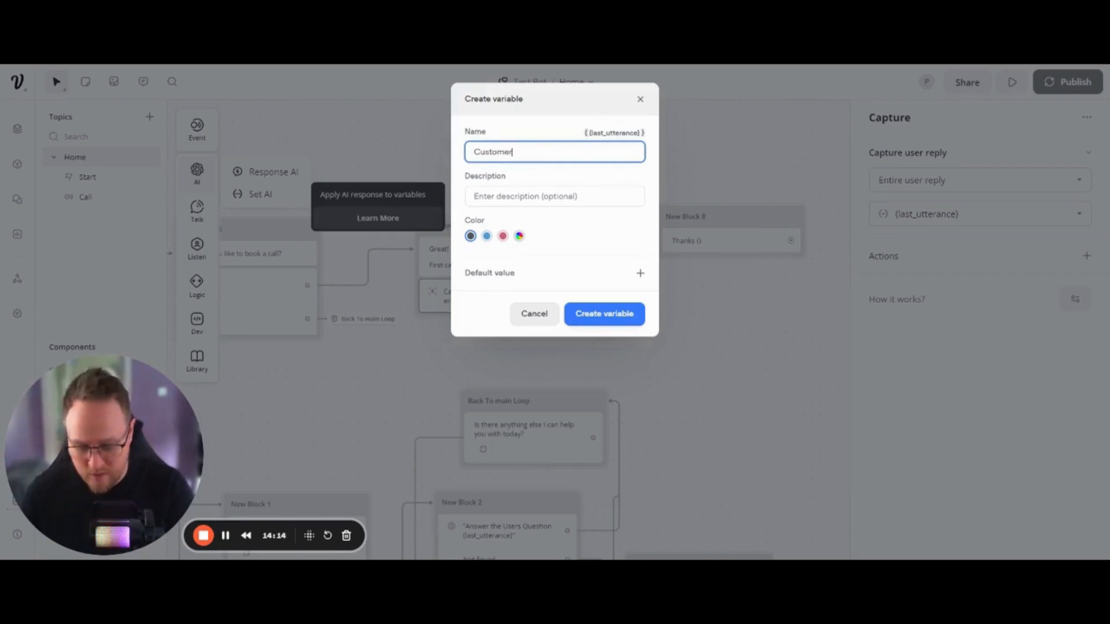
{"action": "type", "text": "ustomer_Name"}
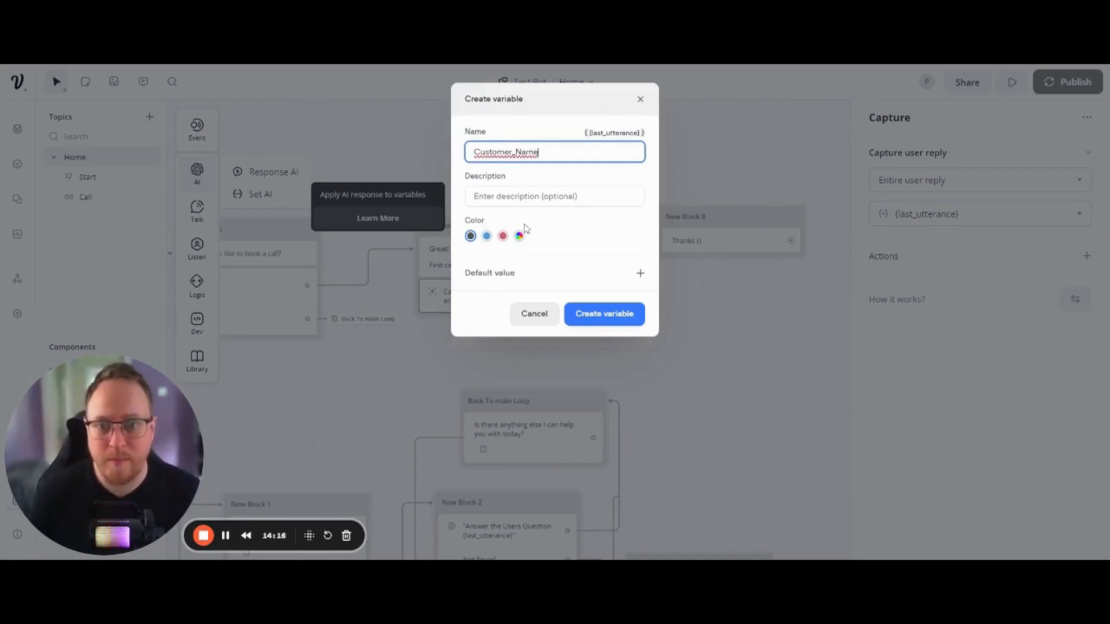
{"action": "left_click", "coordinate": [627, 316]}
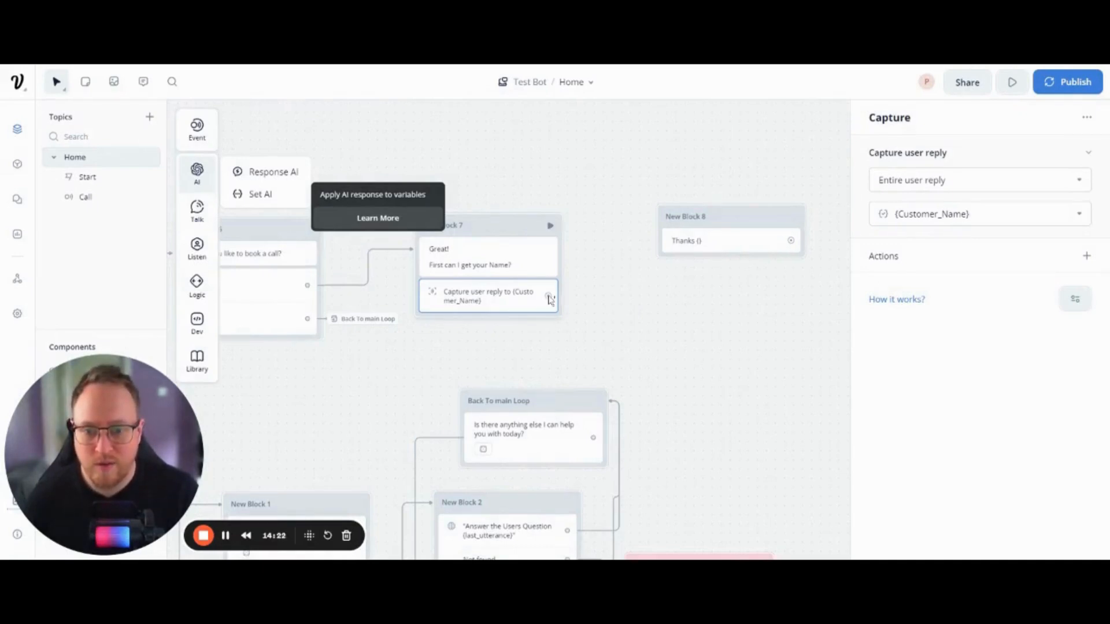
- Connect New Block 7's Capture step to New Block 8 and complete its reply as "Thanks {Customer_Name} , Please may I have your Email Address?"
{"action": "left_click_drag", "start_coordinate": [548, 296], "coordinate": [703, 242]}
{"action": "left_click", "coordinate": [701, 249]}
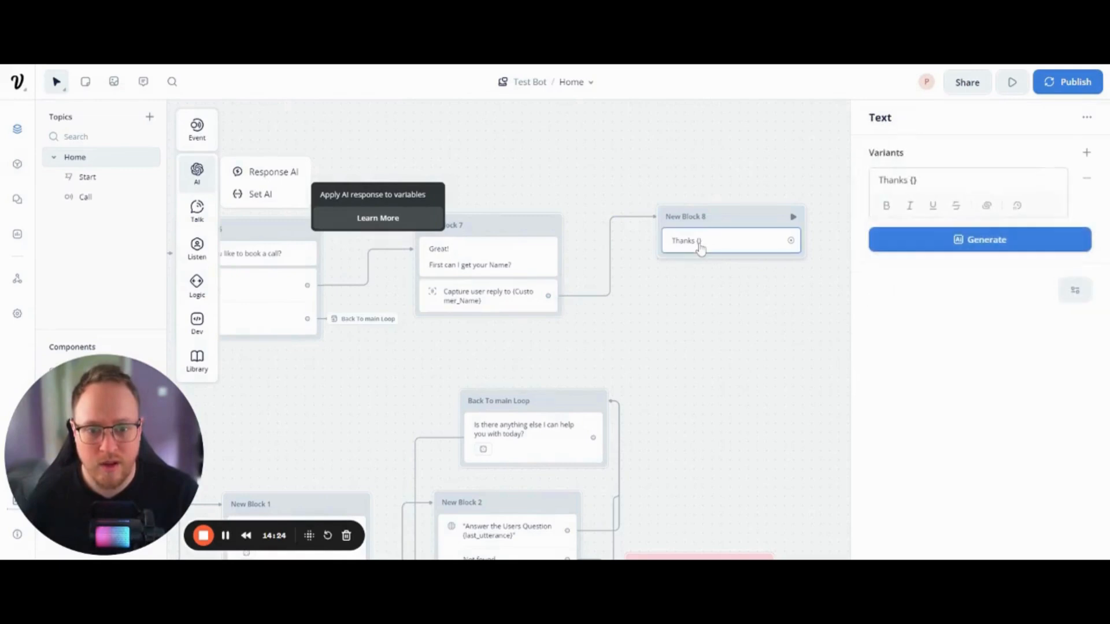
{"action": "left_click", "coordinate": [913, 180]}
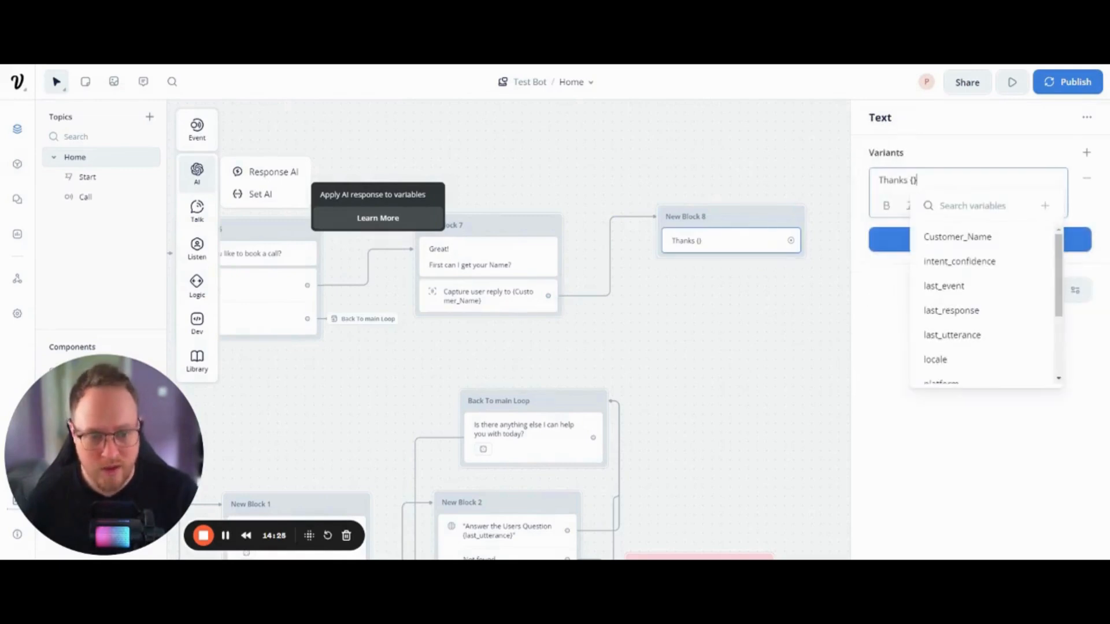
{"action": "left_click", "coordinate": [973, 237]}
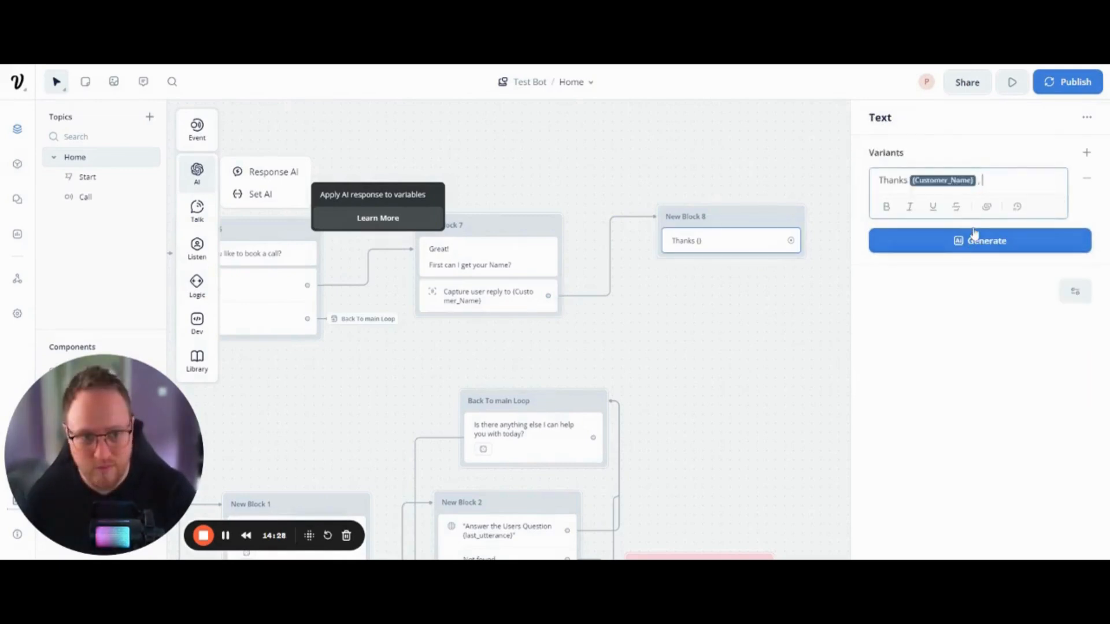
{"action": "type", "text": ", Ple"}
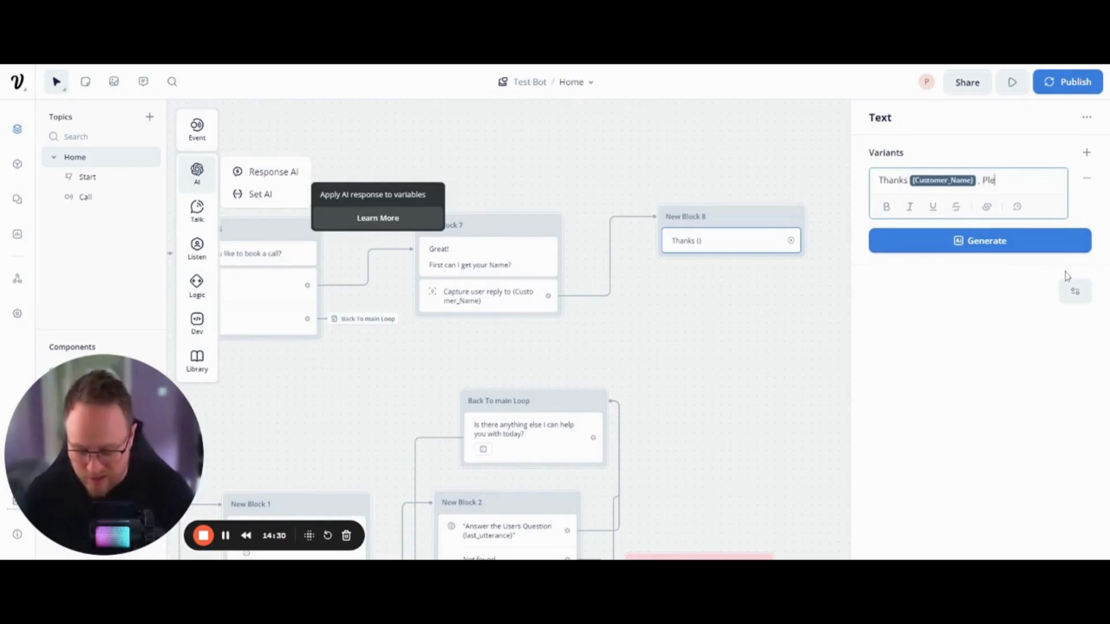
{"action": "type", "text": "ase may I have your"}
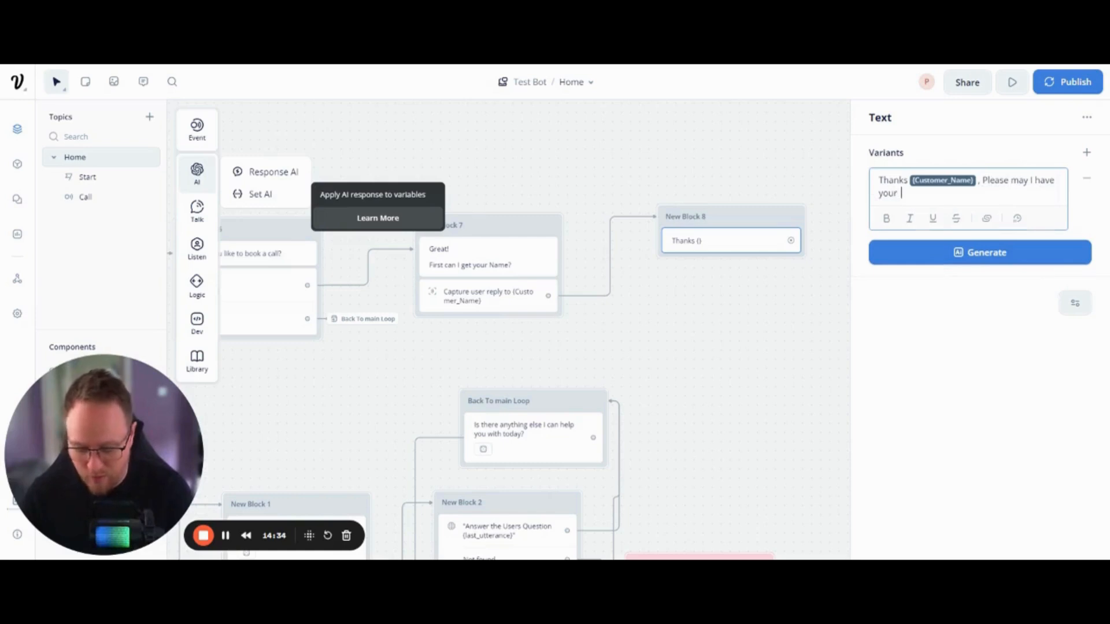
{"action": "type", "text": "Email Address?"}
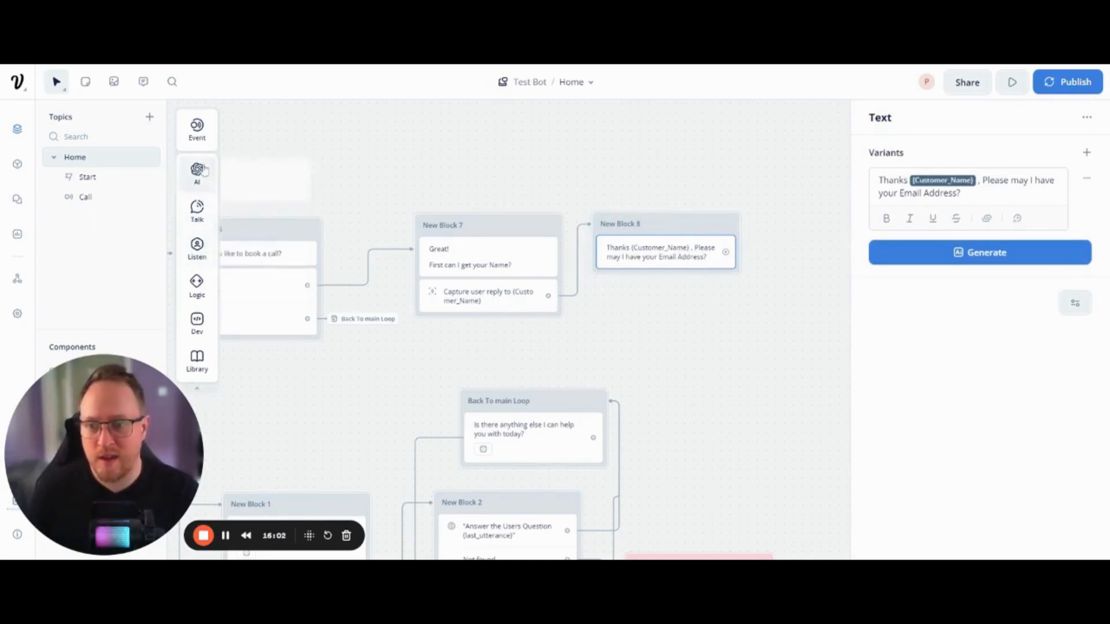
- Add a Capture step below New Block 8's text and start a new entity named Email for it
{"action": "mouse_move", "coordinate": [196, 247]}
{"action": "left_click_drag", "start_coordinate": [270, 294], "coordinate": [669, 280]}
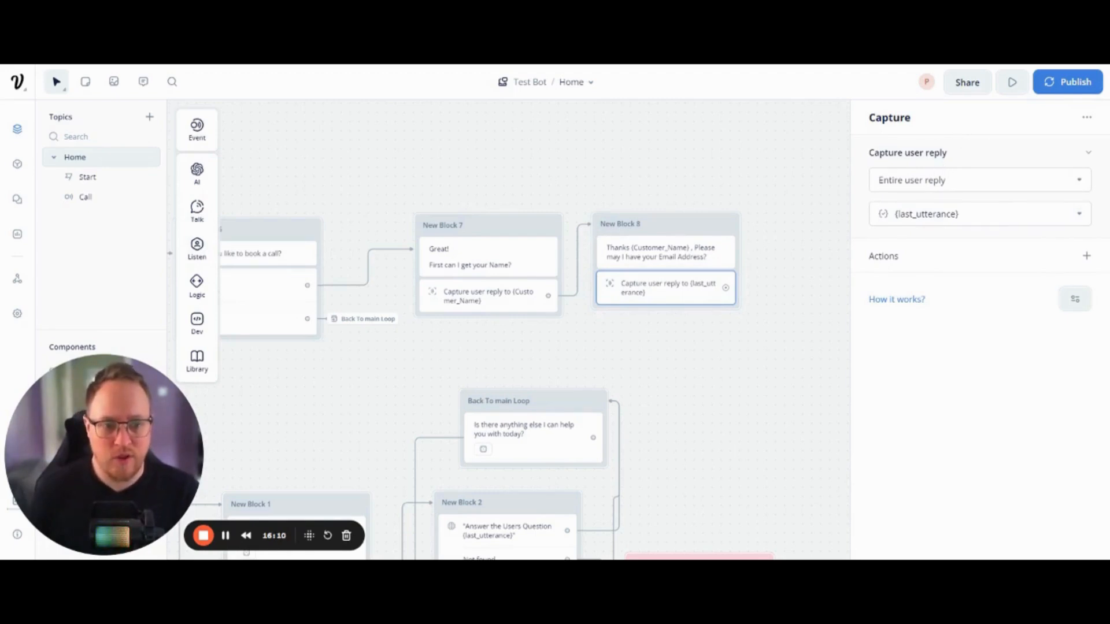
{"action": "left_click", "coordinate": [943, 180]}
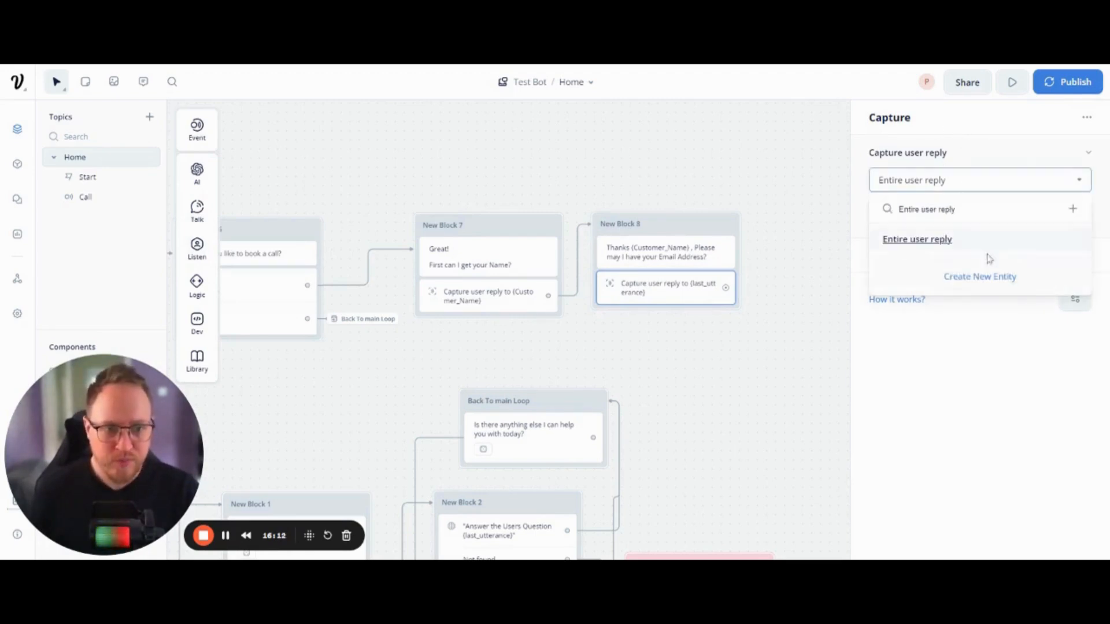
{"action": "left_click", "coordinate": [989, 277]}
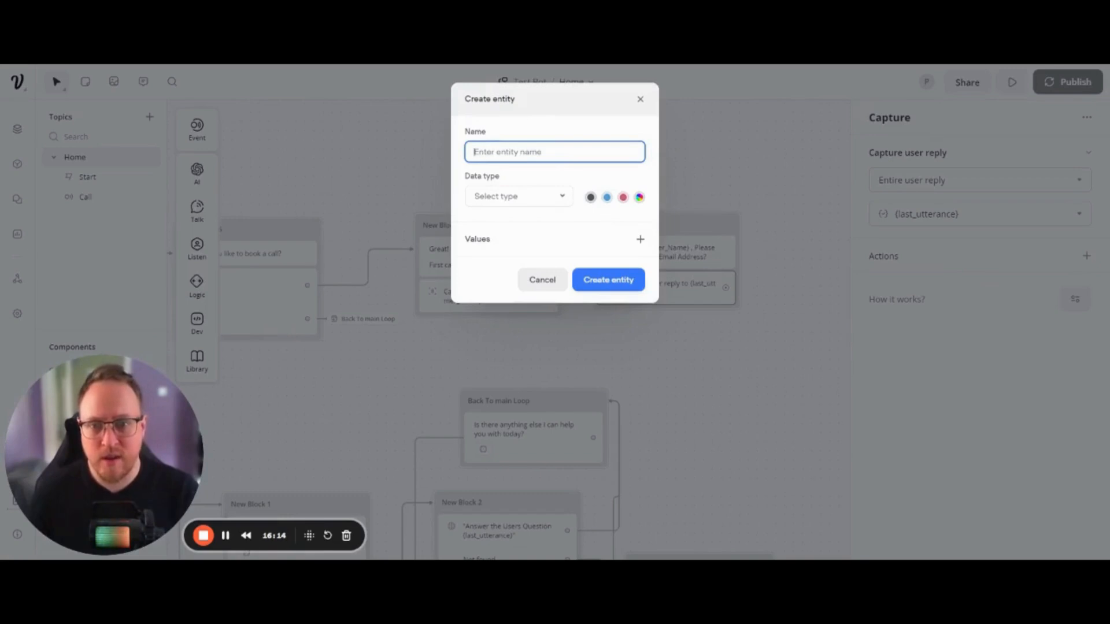
{"action": "type", "text": "Email"}
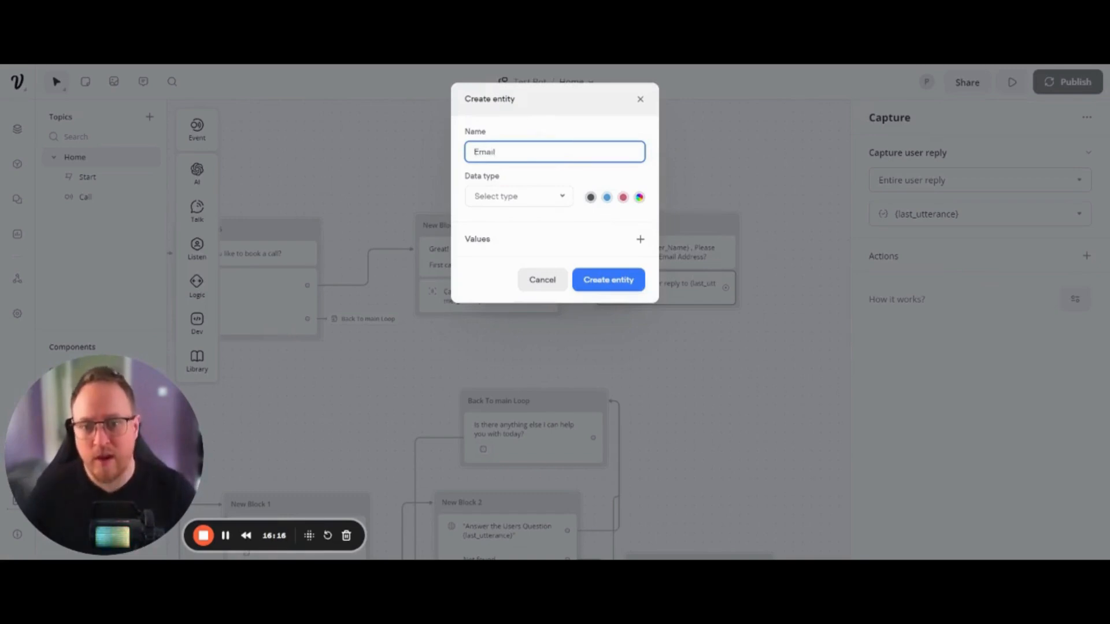
{"action": "left_click", "coordinate": [640, 239]}
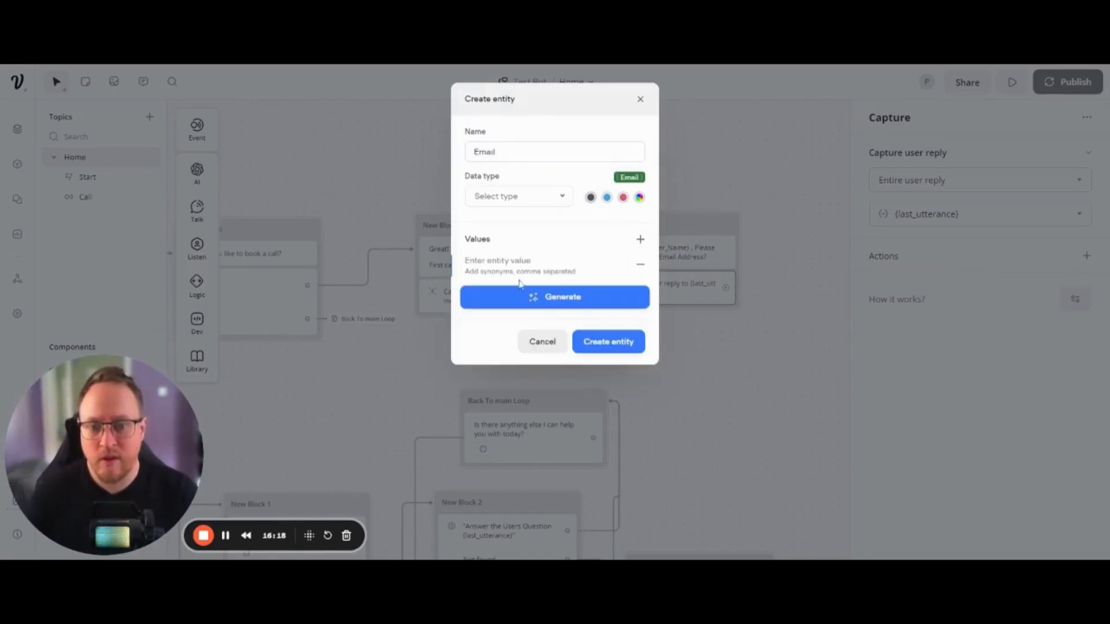
{"action": "left_click", "coordinate": [551, 298]}
{"action": "left_click", "coordinate": [582, 288]}
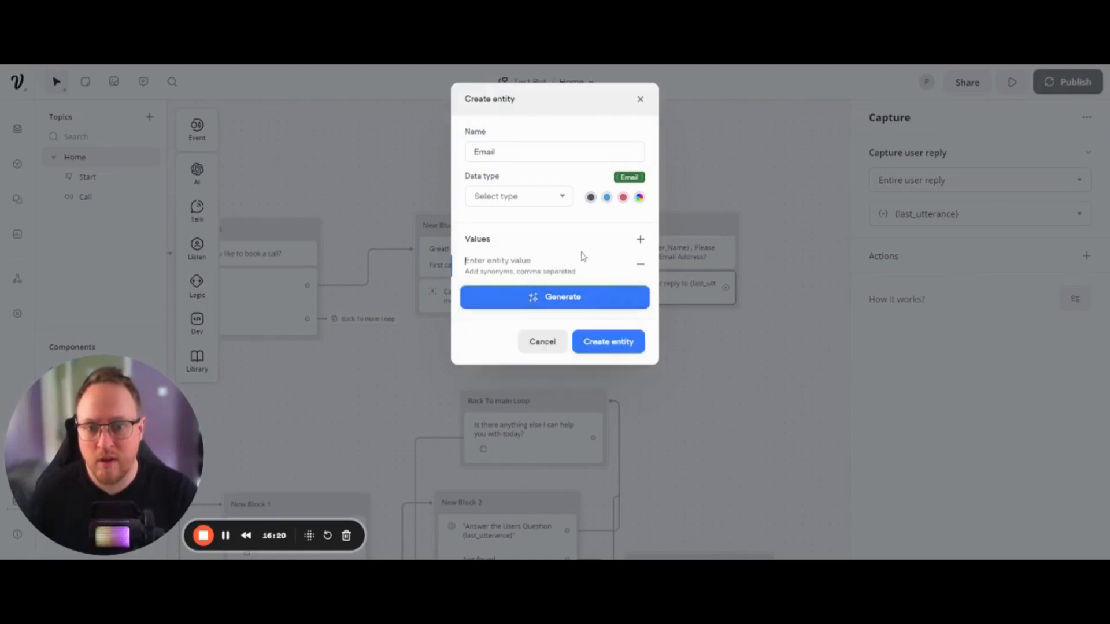
- Set the new entity's data type to Email and create it for New Block 8's Capture step
{"action": "left_click", "coordinate": [556, 203]}
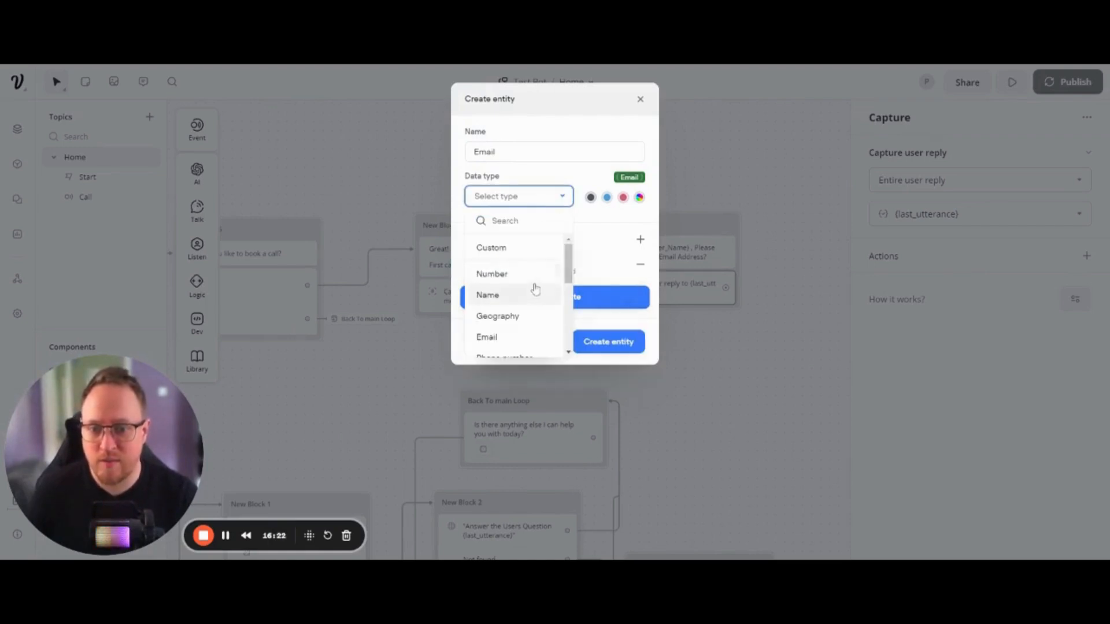
{"action": "scroll", "coordinate": [522, 280], "scroll_direction": "down", "scroll_amount": 3}
{"action": "scroll", "coordinate": [518, 271], "scroll_direction": "up", "scroll_amount": 3}
{"action": "scroll", "coordinate": [509, 272], "scroll_direction": "up", "scroll_amount": 1}
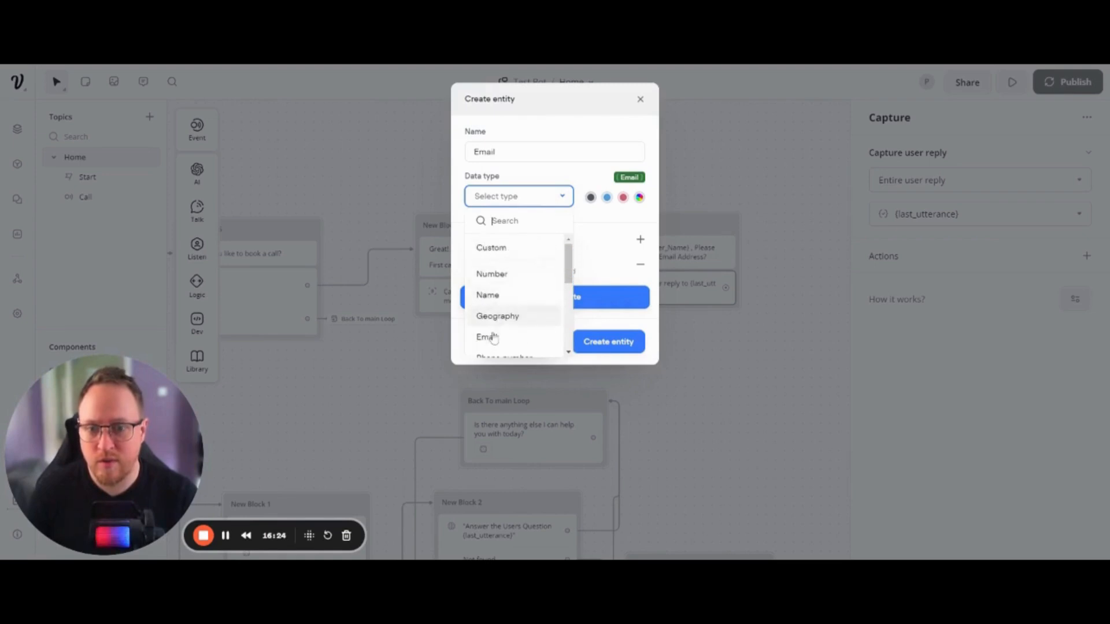
{"action": "left_click", "coordinate": [495, 336]}
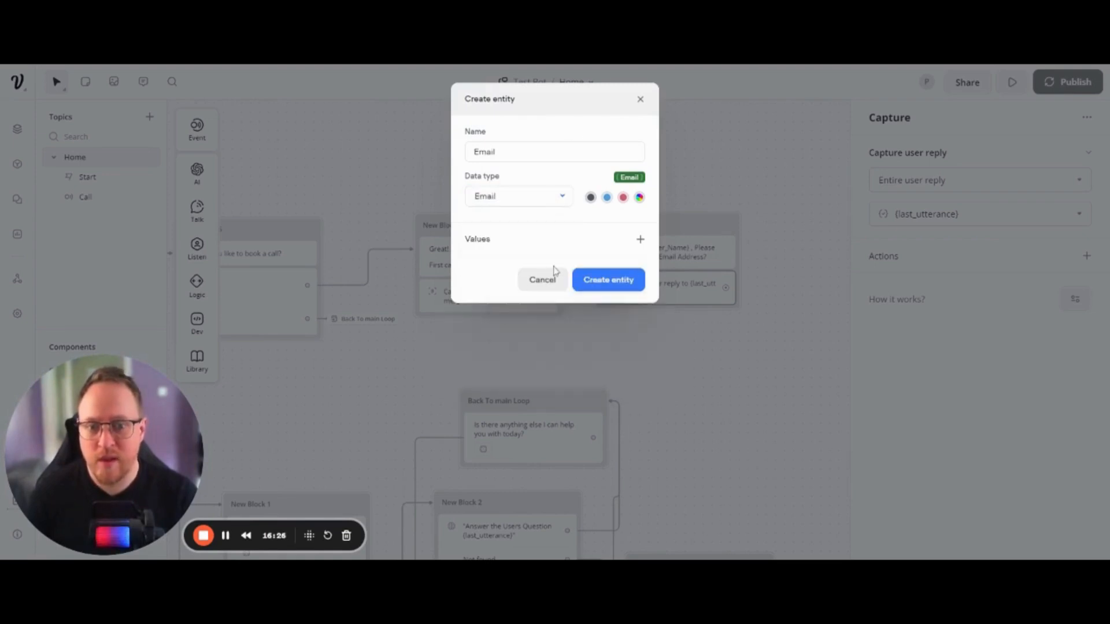
{"action": "left_click", "coordinate": [619, 279]}
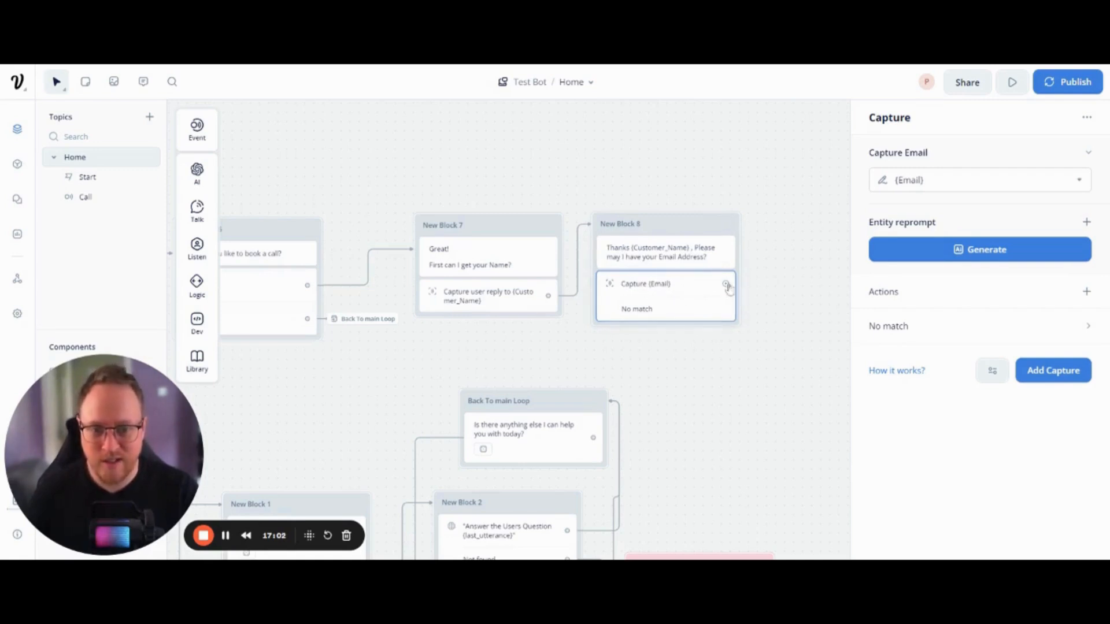
- Set the no-match response of New Block 8's Capture step to "Please enter a Valid Email address"
{"action": "left_click", "coordinate": [1033, 328]}
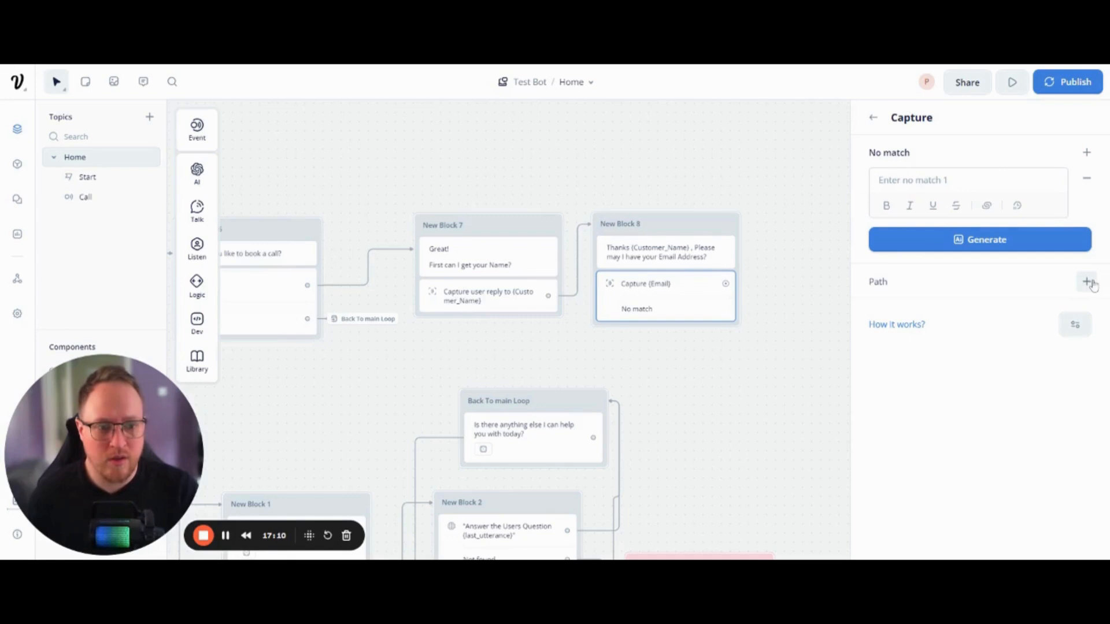
{"action": "left_click", "coordinate": [923, 180]}
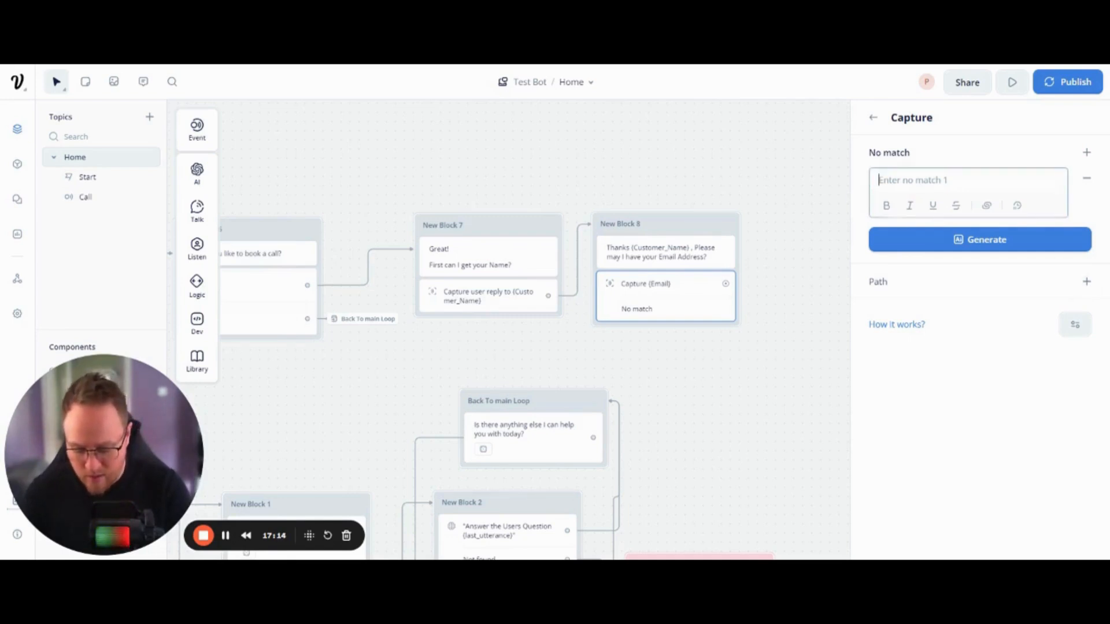
{"action": "type", "text": "Please enter "}
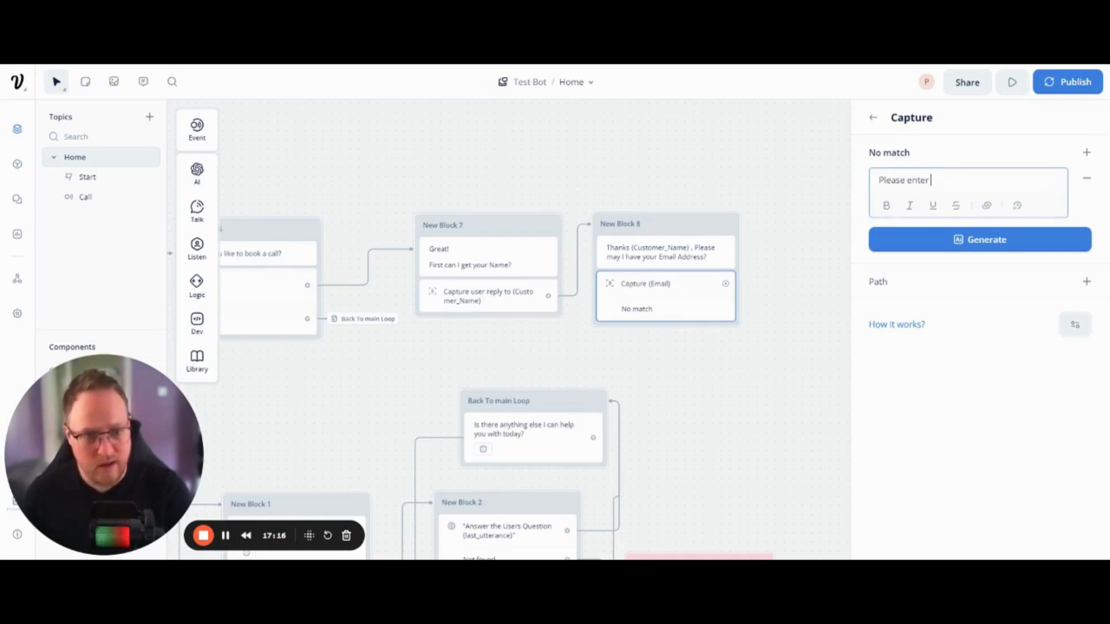
{"action": "type", "text": "a Valid"}
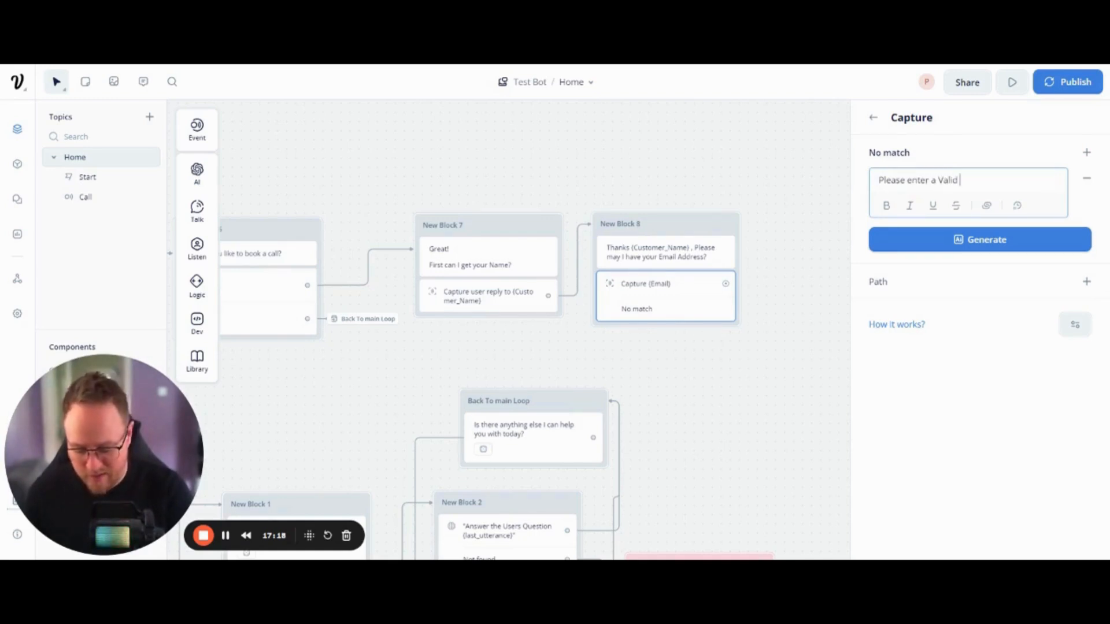
{"action": "type", "text": " Email address"}
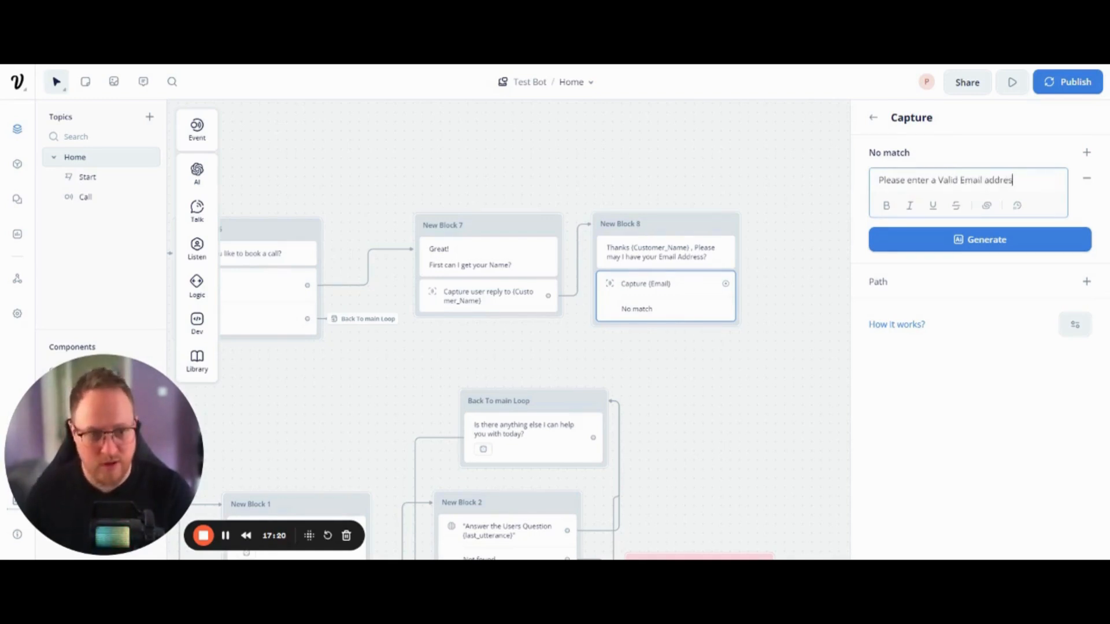
- Add a no-match path to the email Capture step and connect it back to New Block 8's Text step
{"action": "left_click", "coordinate": [1087, 282]}
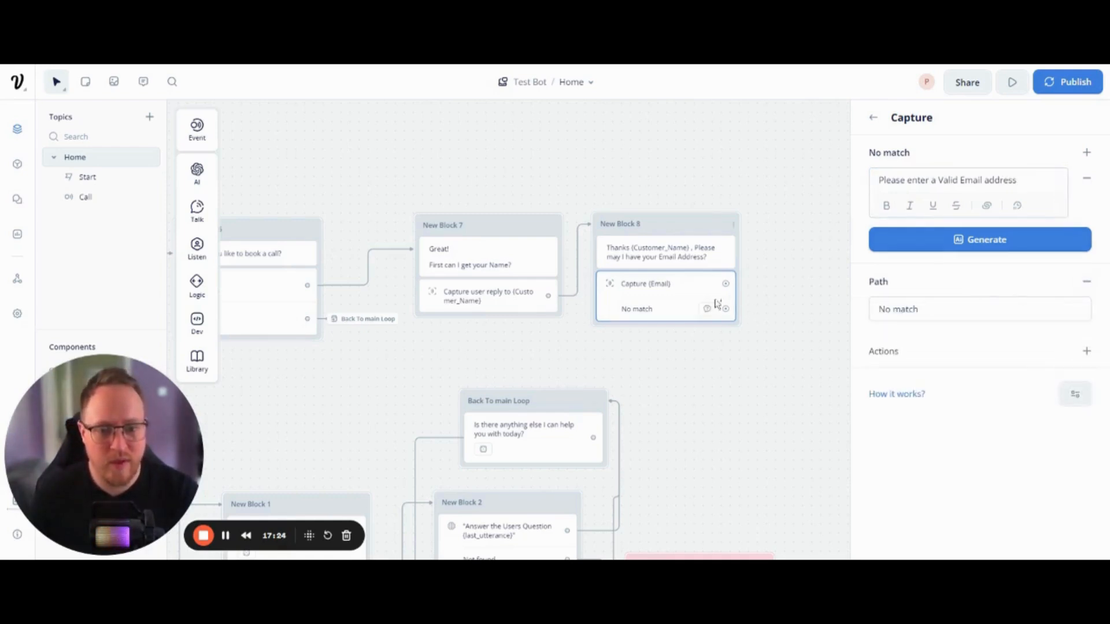
{"action": "left_click_drag", "start_coordinate": [725, 309], "coordinate": [684, 231]}
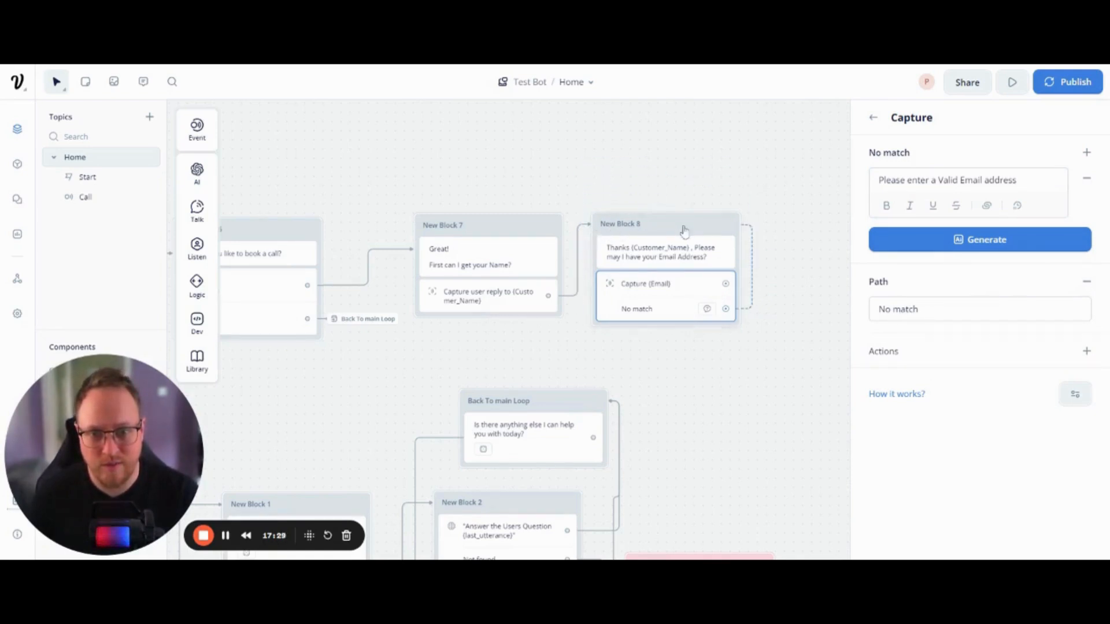
{"action": "left_click", "coordinate": [603, 258]}
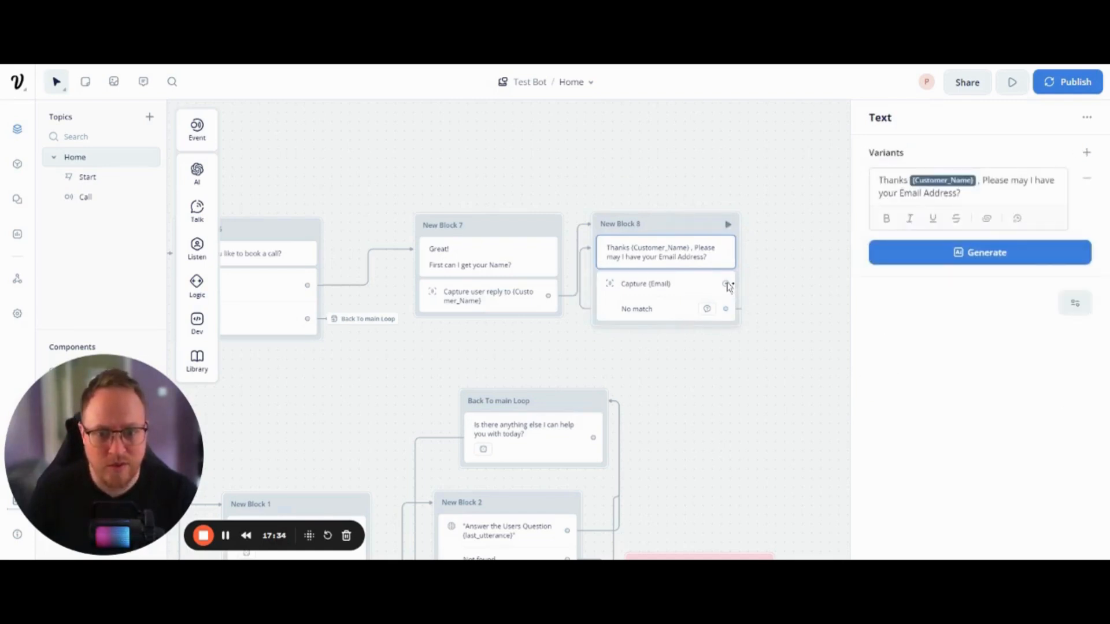
- Connect the email Capture step to a new block containing a Text step, and align that block with New Block 8
{"action": "left_click_drag", "start_coordinate": [726, 284], "coordinate": [771, 232]}
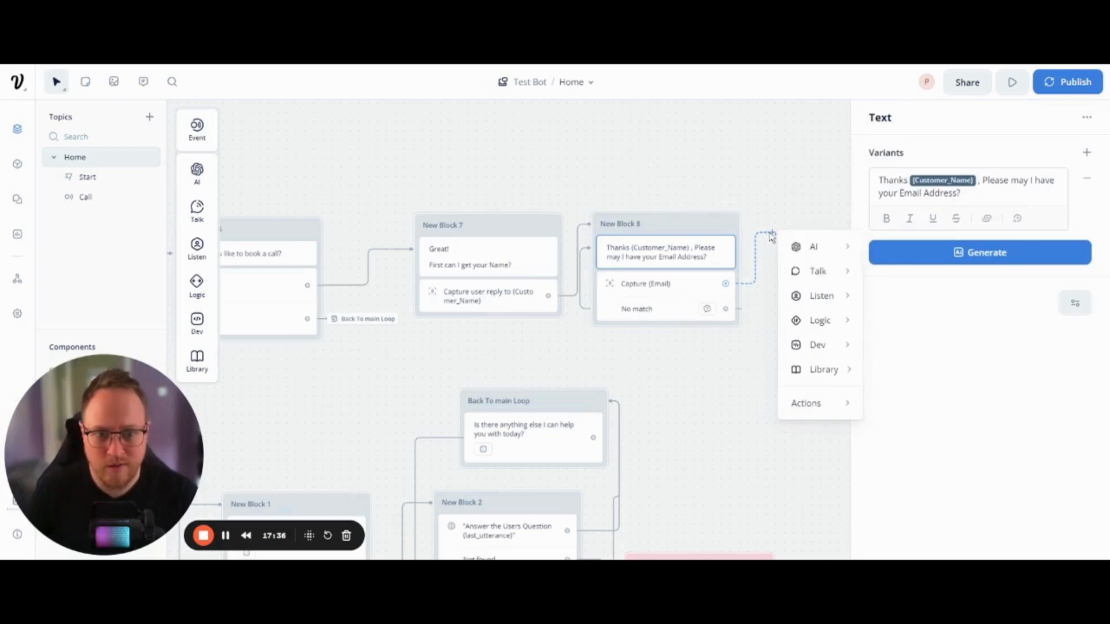
{"action": "mouse_move", "coordinate": [818, 273]}
{"action": "left_click", "coordinate": [902, 280]}
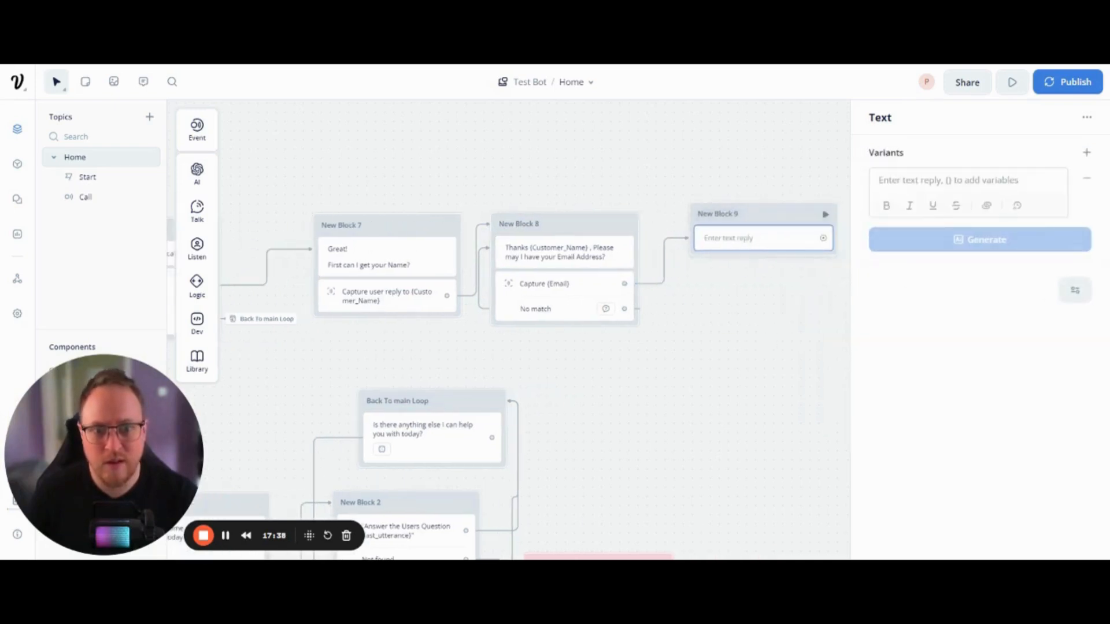
{"action": "left_click", "coordinate": [711, 253]}
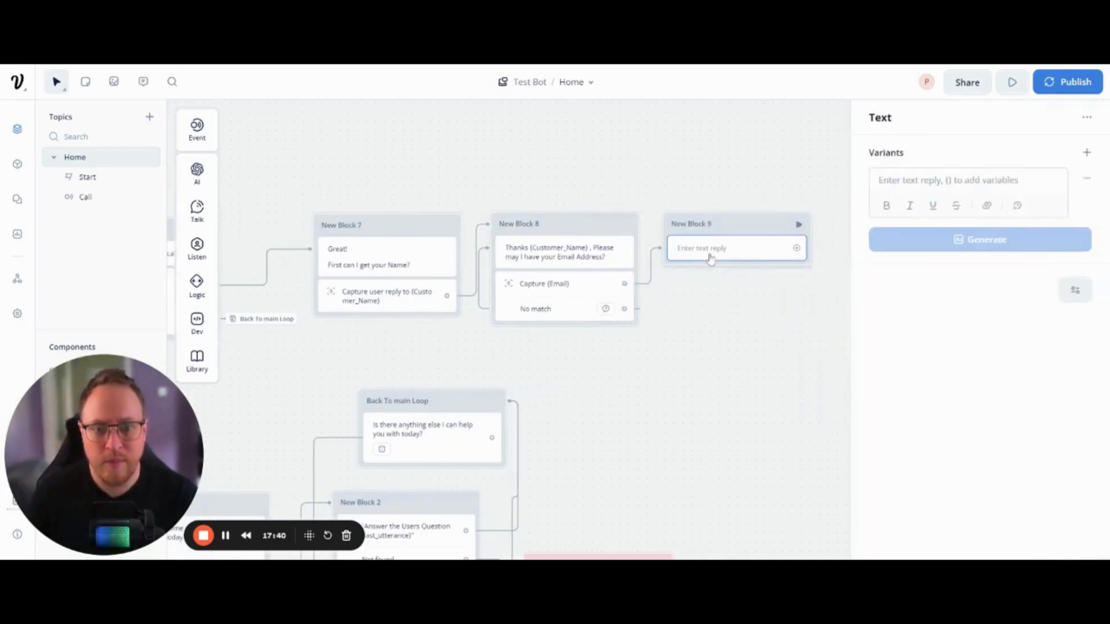
- Write New Block 9's reply as "Thanks {Customer_Name} , Please confirmyour email is {Email}", inserting both variables
{"action": "left_click", "coordinate": [948, 180]}
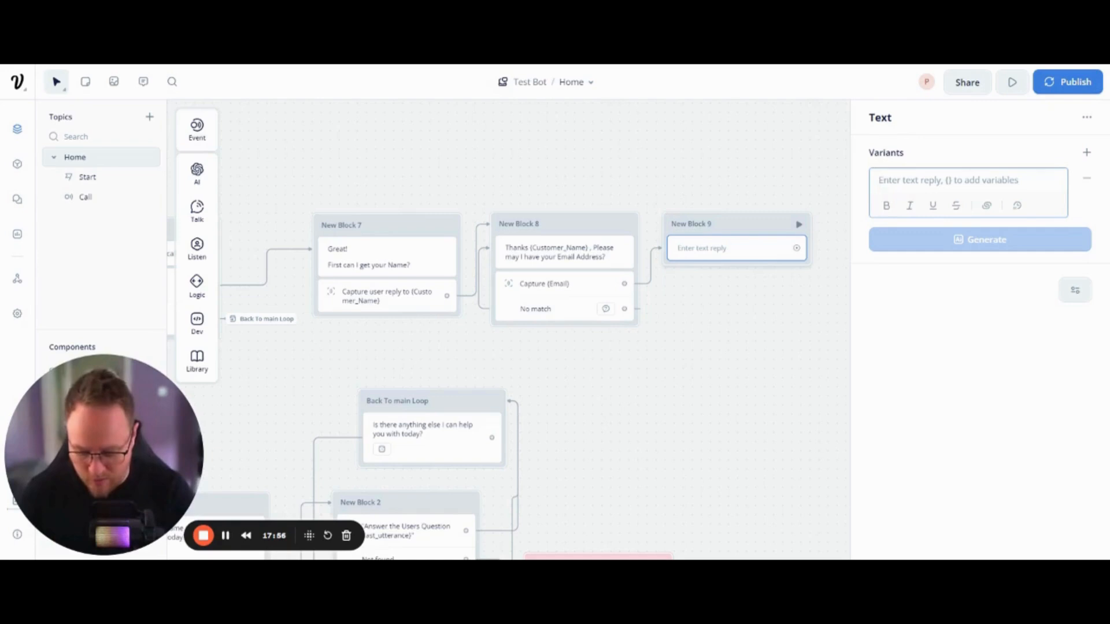
{"action": "type", "text": "Thanks"}
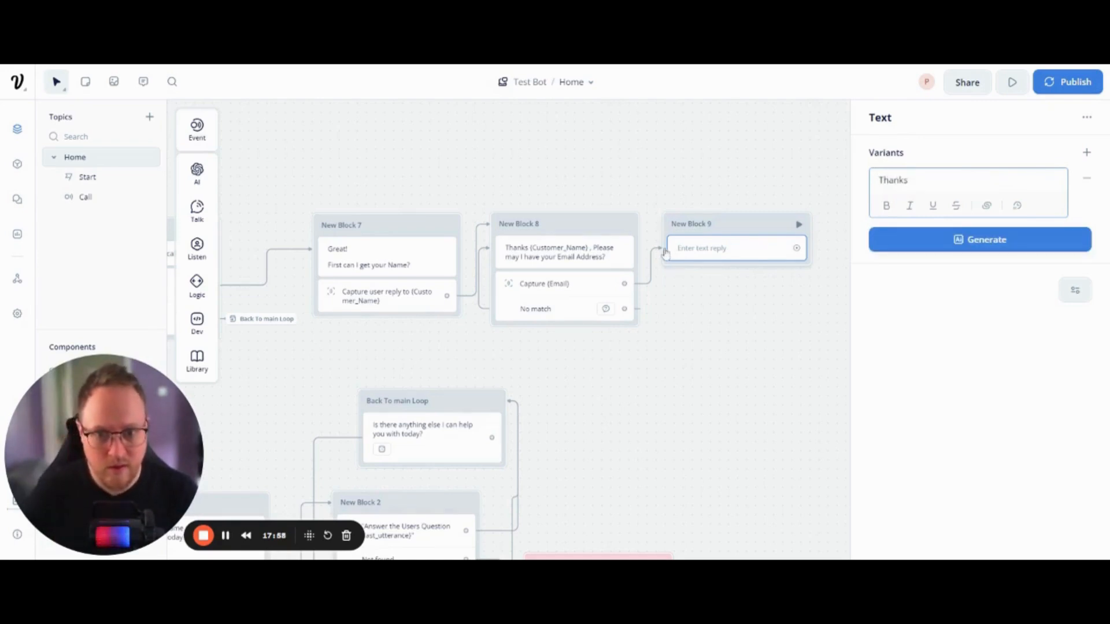
{"action": "type", "text": " {"}
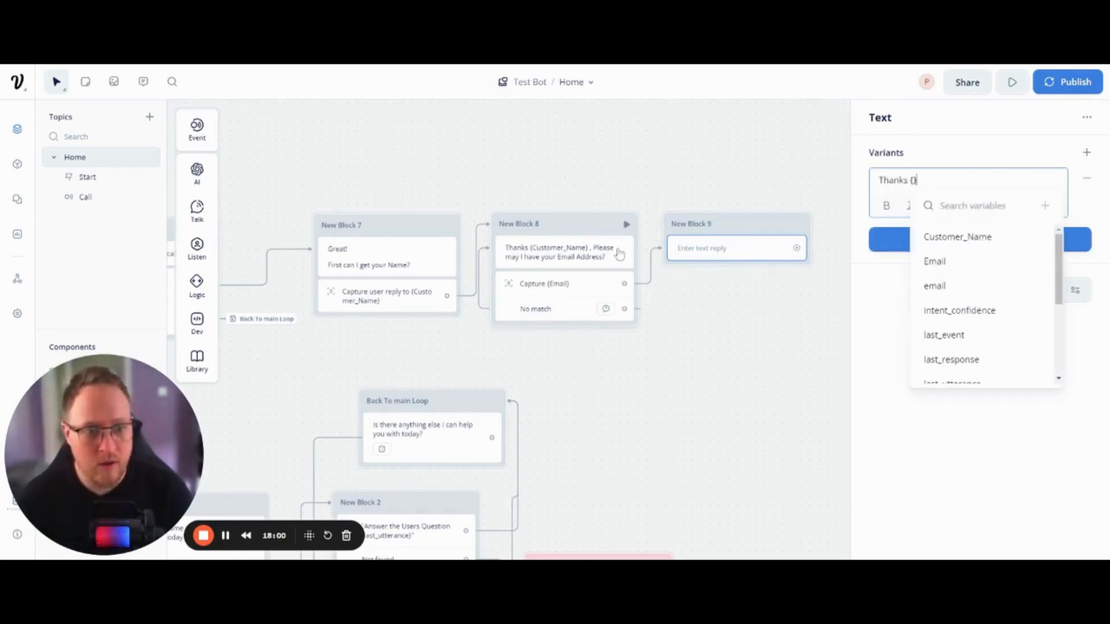
{"action": "left_click", "coordinate": [954, 237]}
{"action": "left_click", "coordinate": [977, 240]}
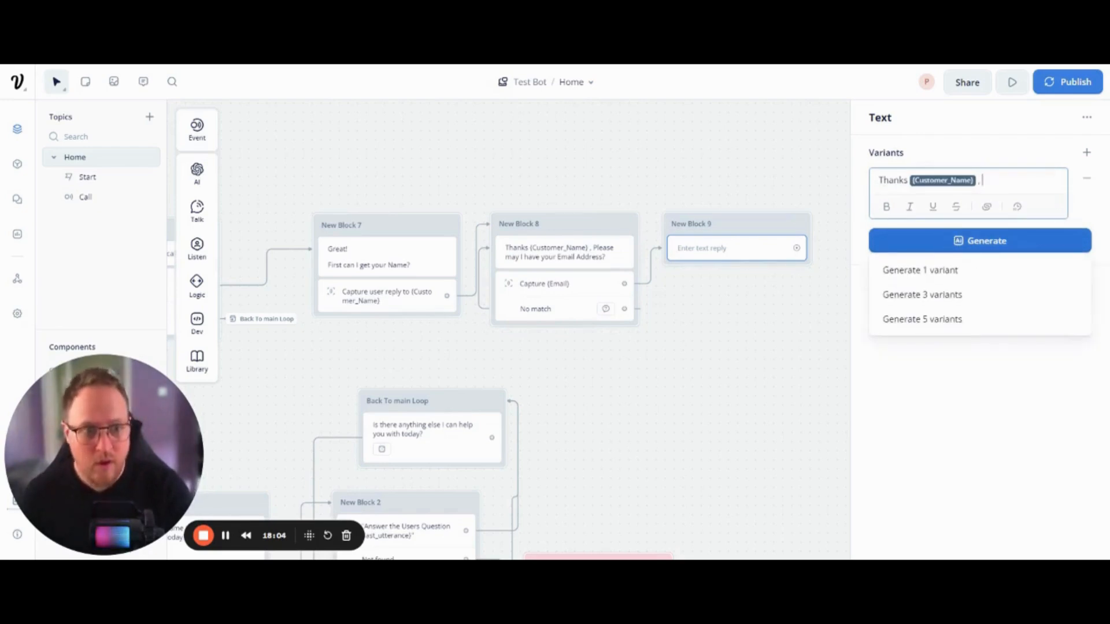
{"action": "type", "text": ", Please confirm"}
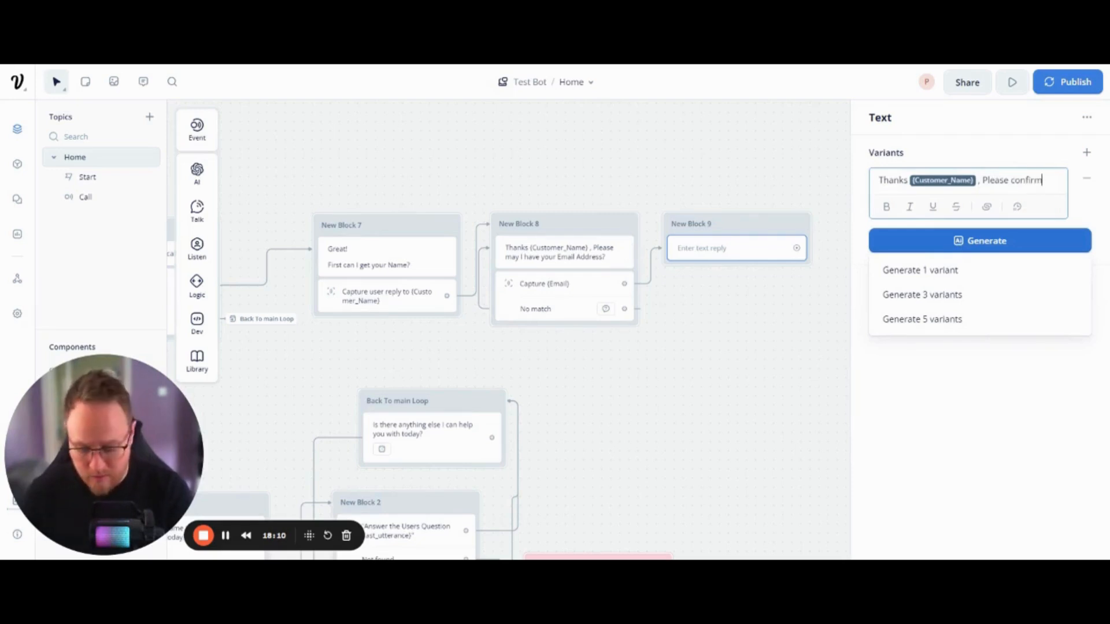
{"action": "type", "text": "your email"}
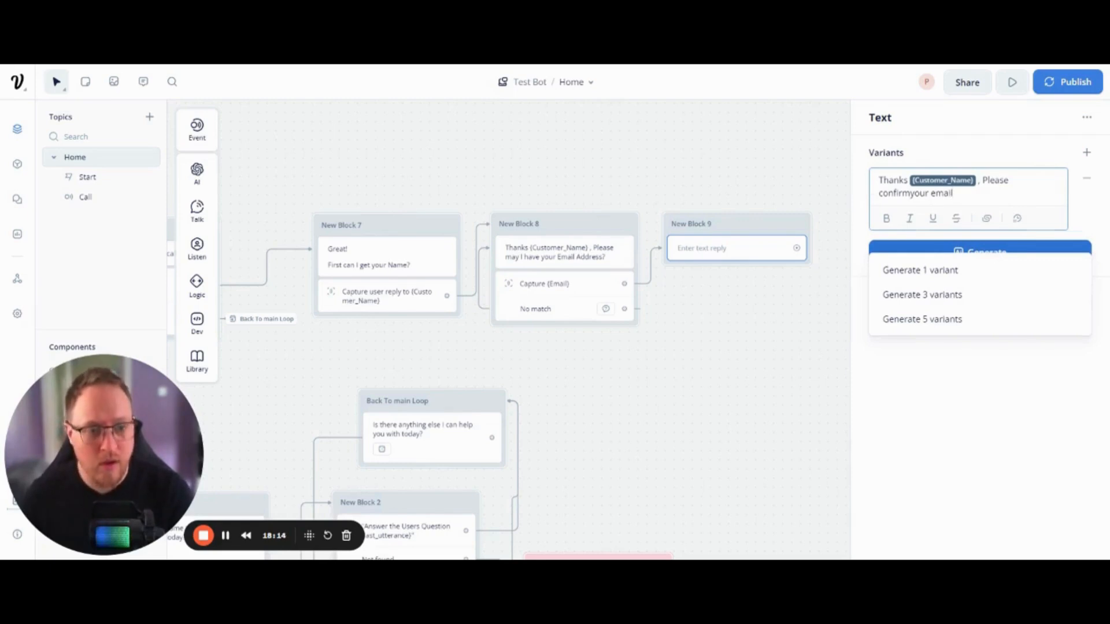
{"action": "type", "text": " is {"}
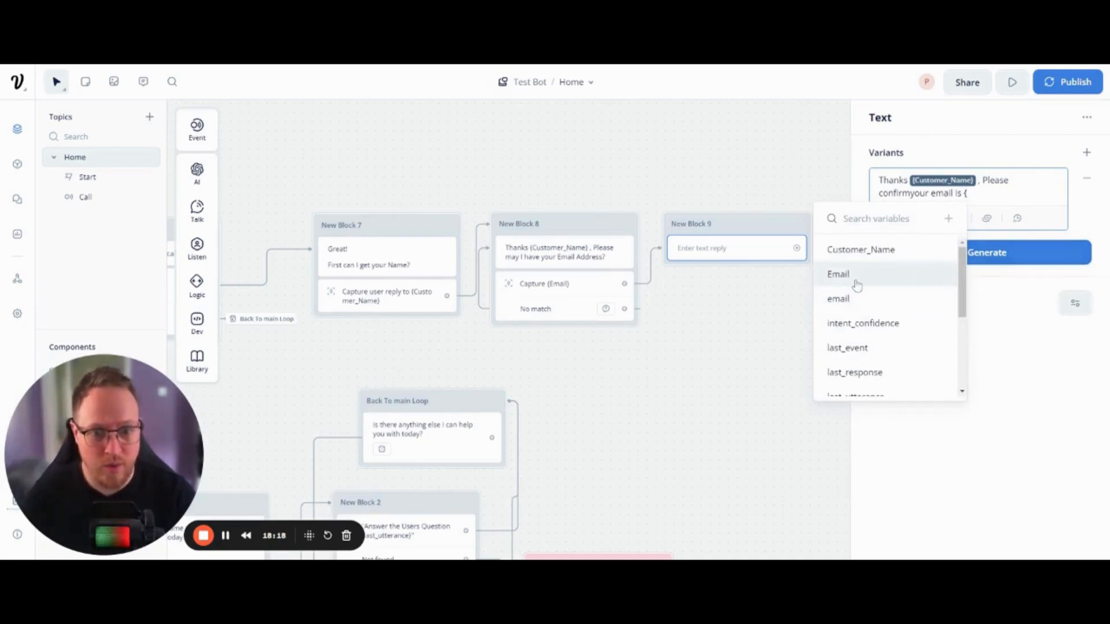
{"action": "left_click", "coordinate": [857, 286]}
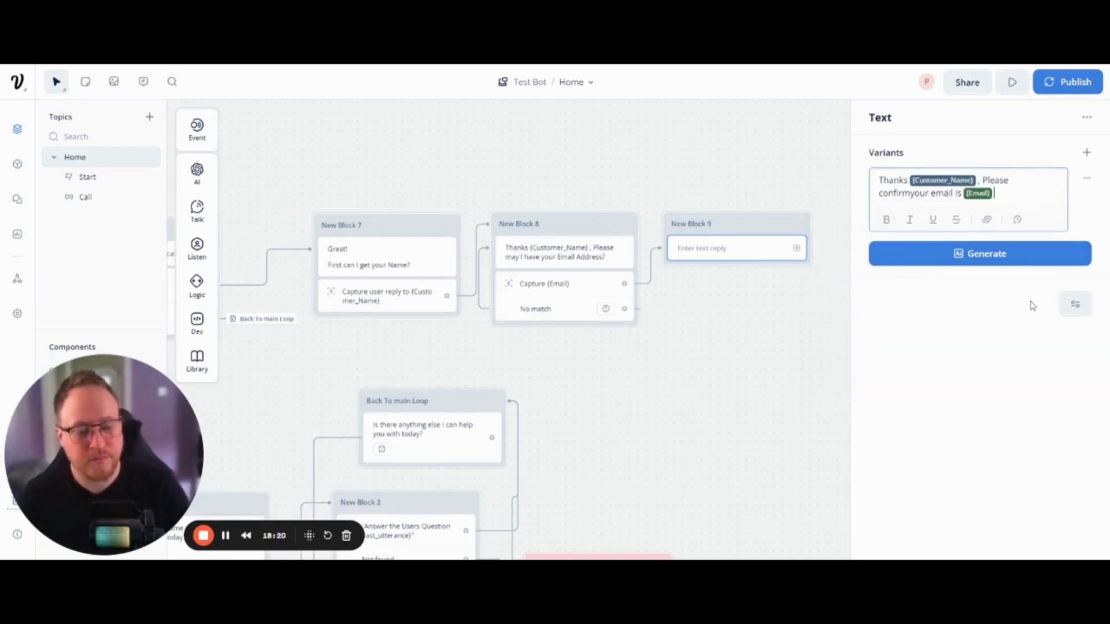
{"action": "left_click", "coordinate": [752, 316]}
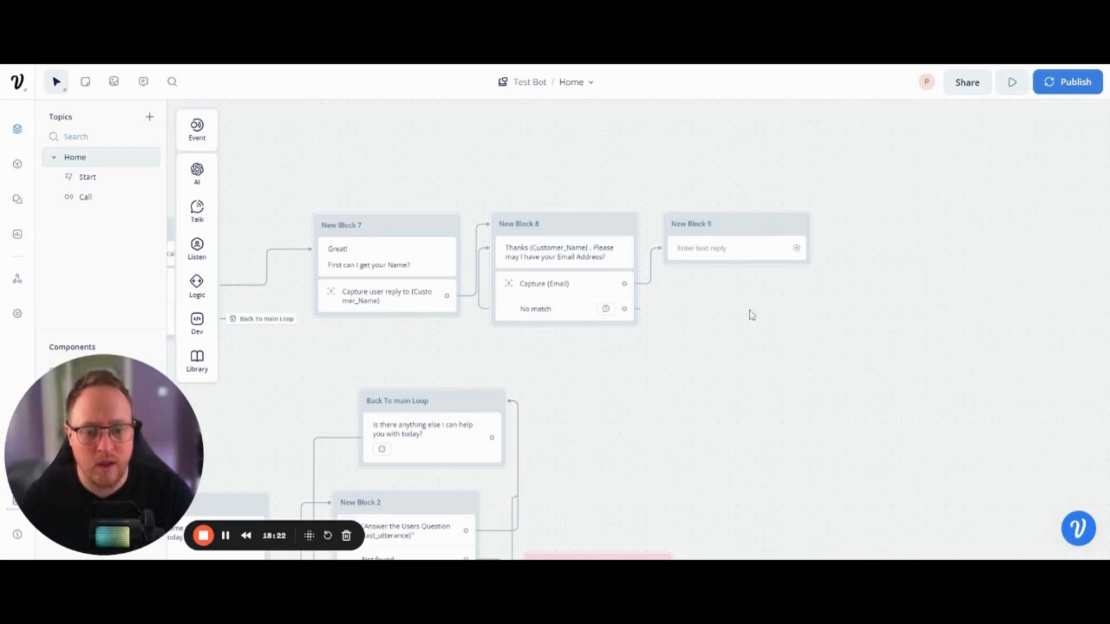
- Add a Buttons step to New Block 9 with its first button labelled "Yes" and attached to the Yes intent
{"action": "mouse_move", "coordinate": [197, 209]}
{"action": "mouse_move", "coordinate": [197, 248]}
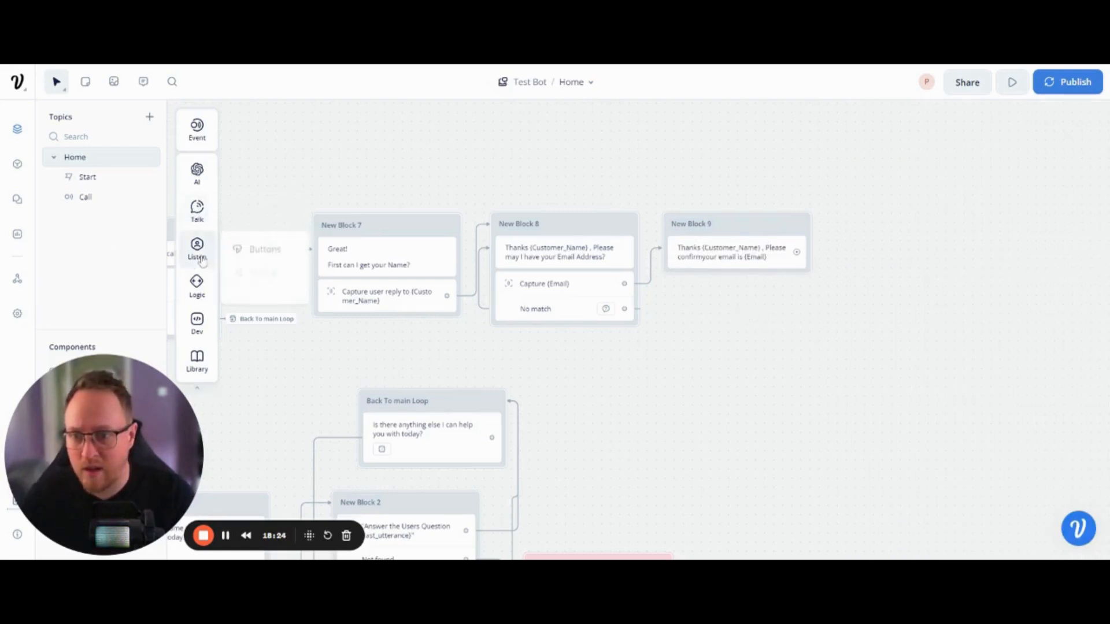
{"action": "left_click_drag", "start_coordinate": [268, 247], "coordinate": [720, 280]}
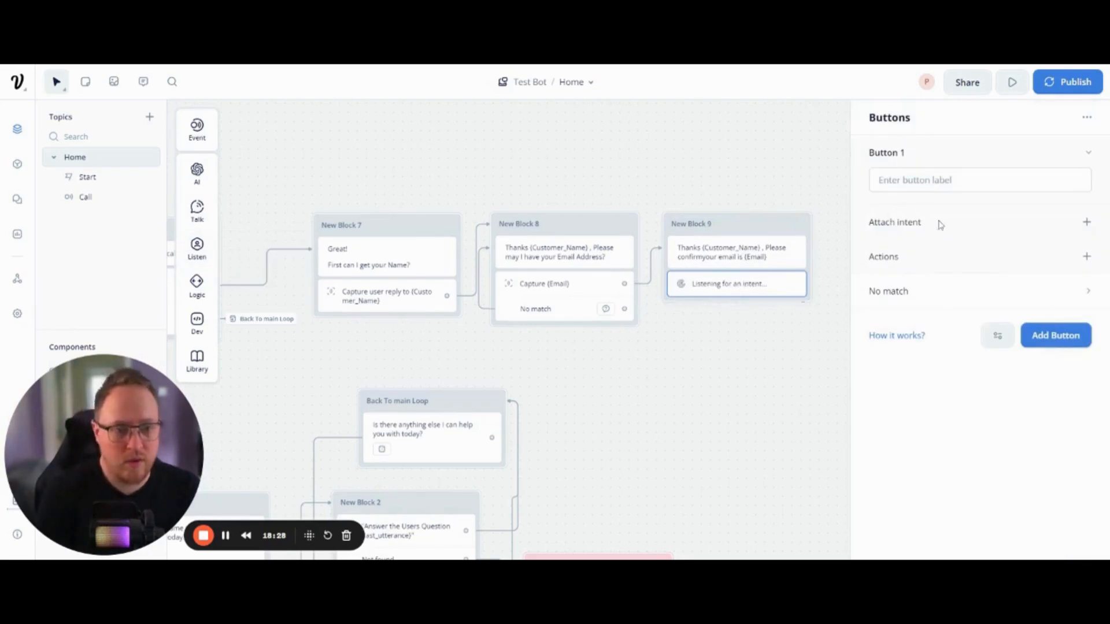
{"action": "left_click", "coordinate": [936, 180]}
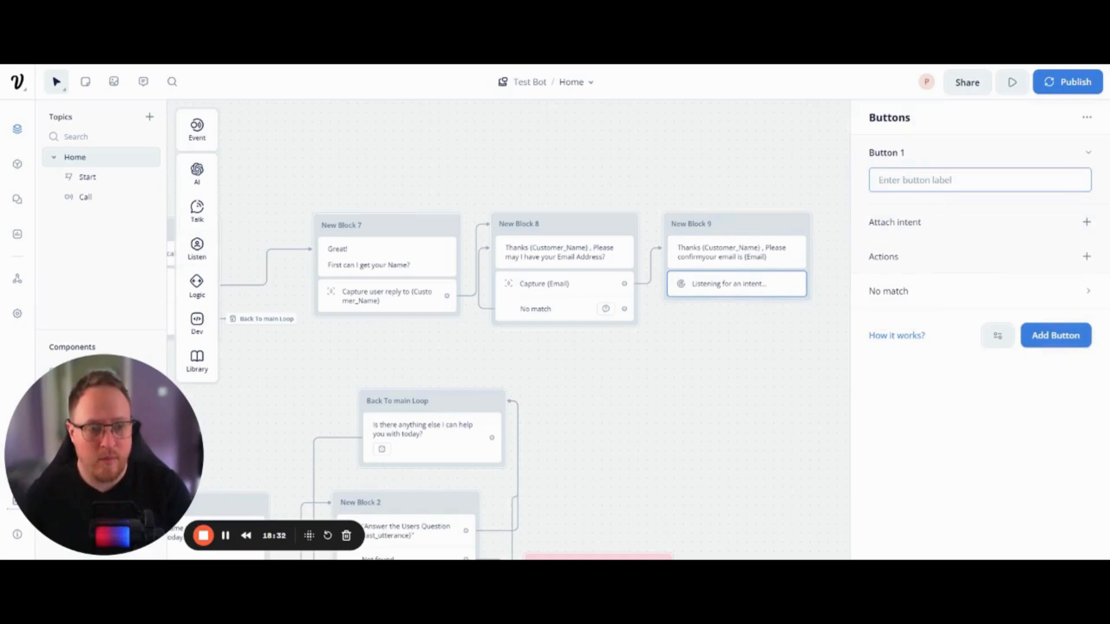
{"action": "type", "text": "Yes"}
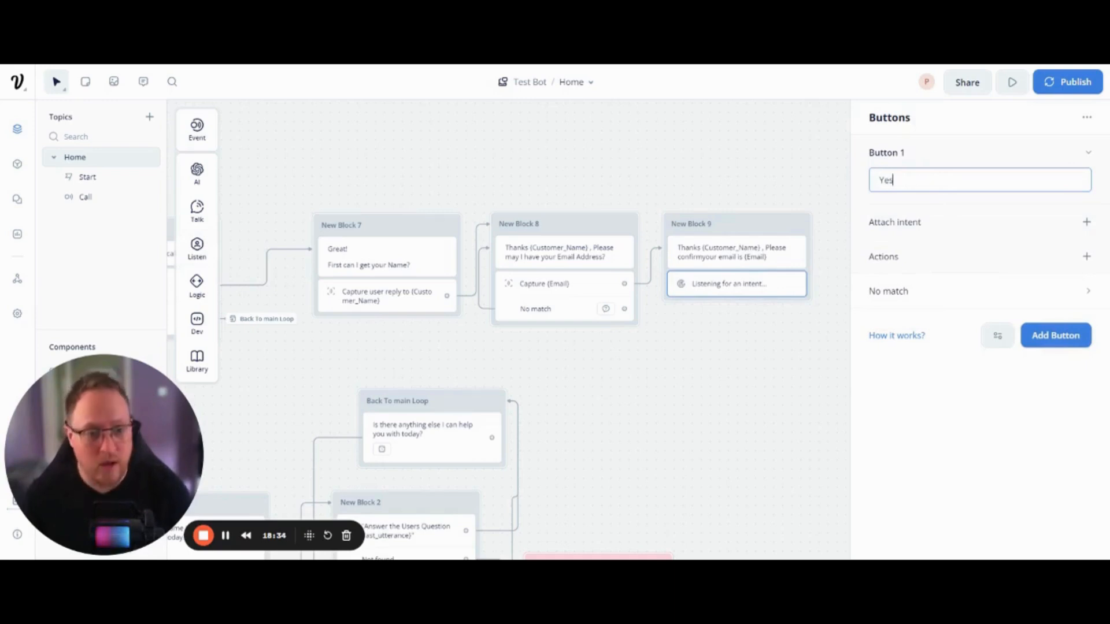
{"action": "left_click", "coordinate": [1087, 221]}
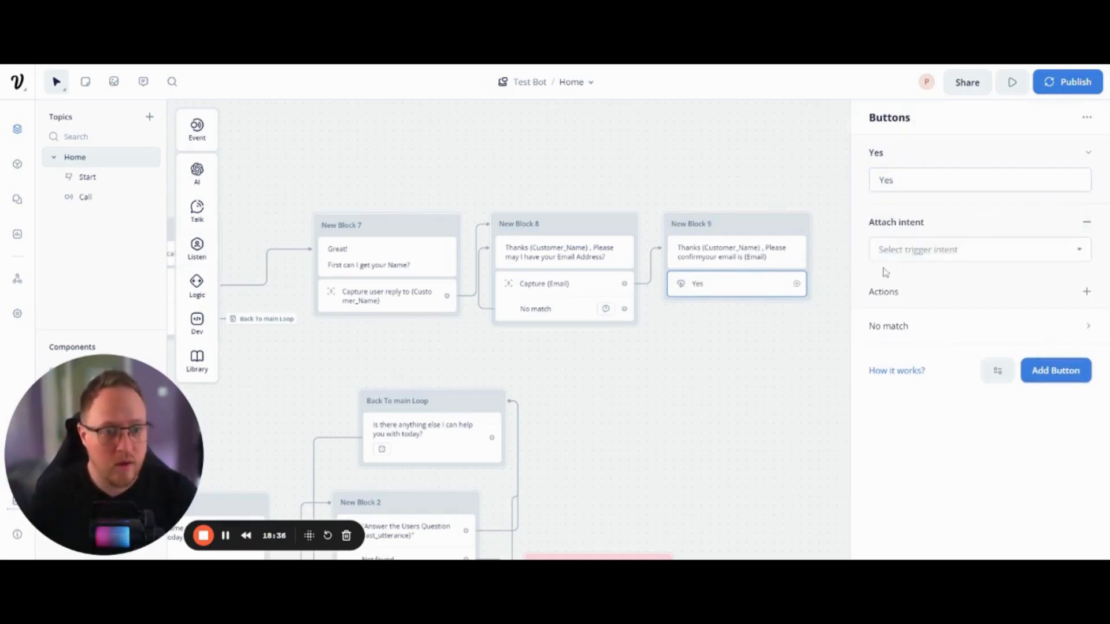
{"action": "left_click", "coordinate": [924, 250]}
{"action": "type", "text": "yes"}
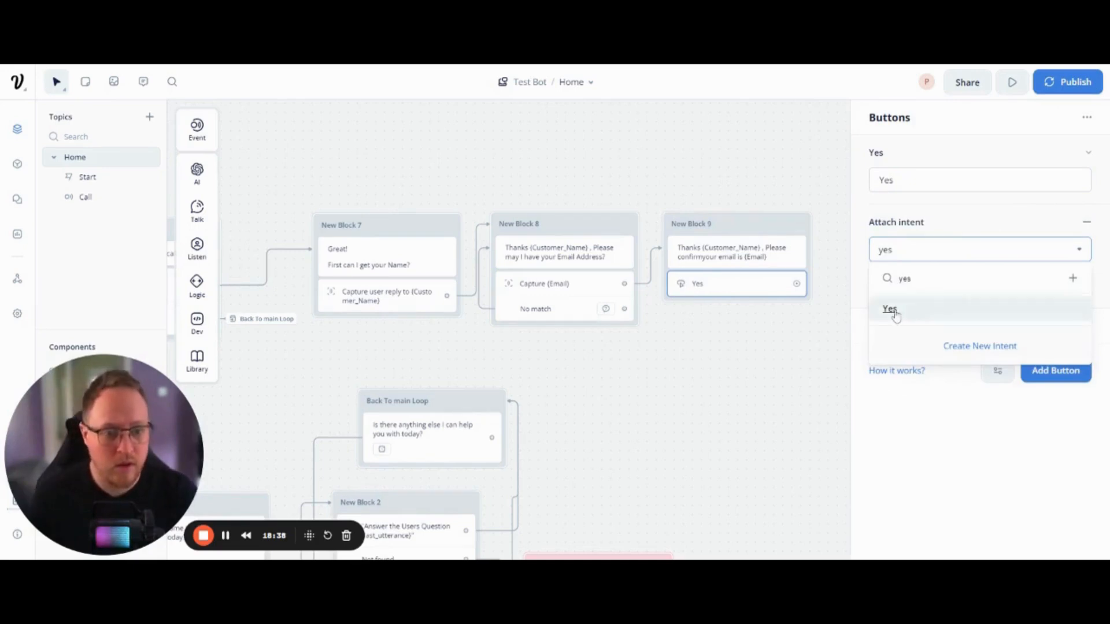
{"action": "left_click", "coordinate": [890, 310]}
- Add a second button labelled "No" to New Block 9's Buttons step and attach the No intent to it
{"action": "left_click", "coordinate": [1038, 371]}
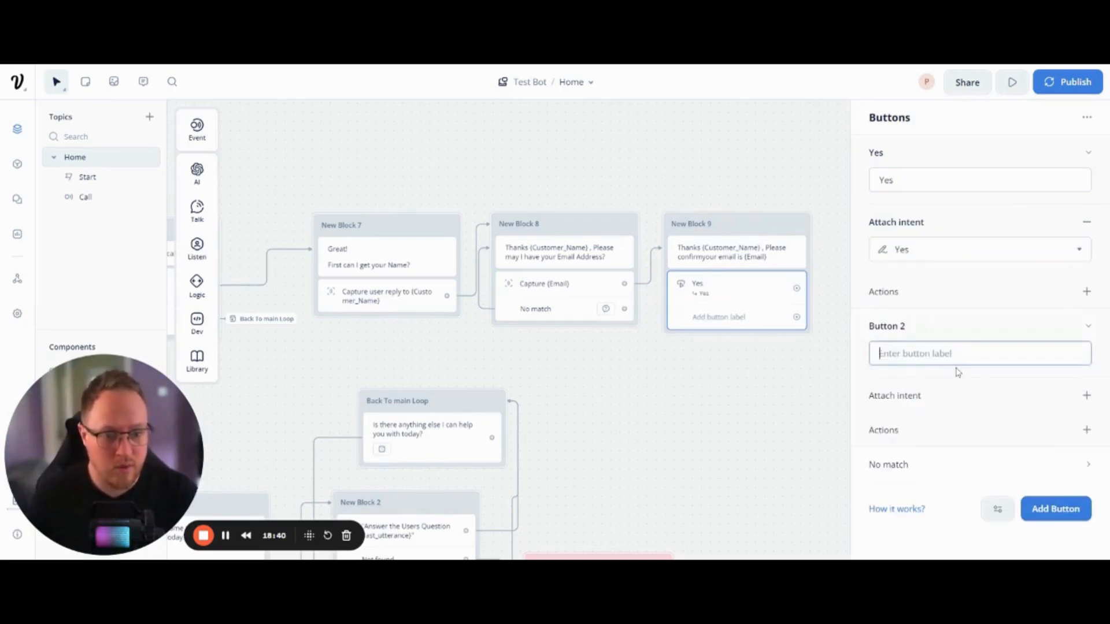
{"action": "type", "text": "No"}
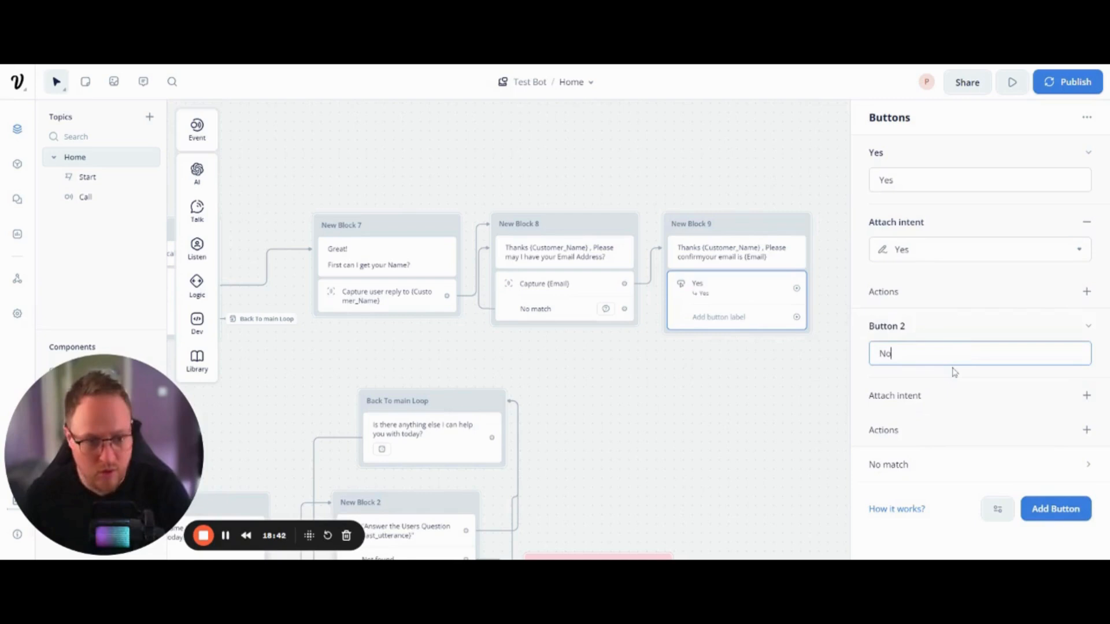
{"action": "left_click", "coordinate": [1087, 395]}
{"action": "left_click", "coordinate": [971, 423]}
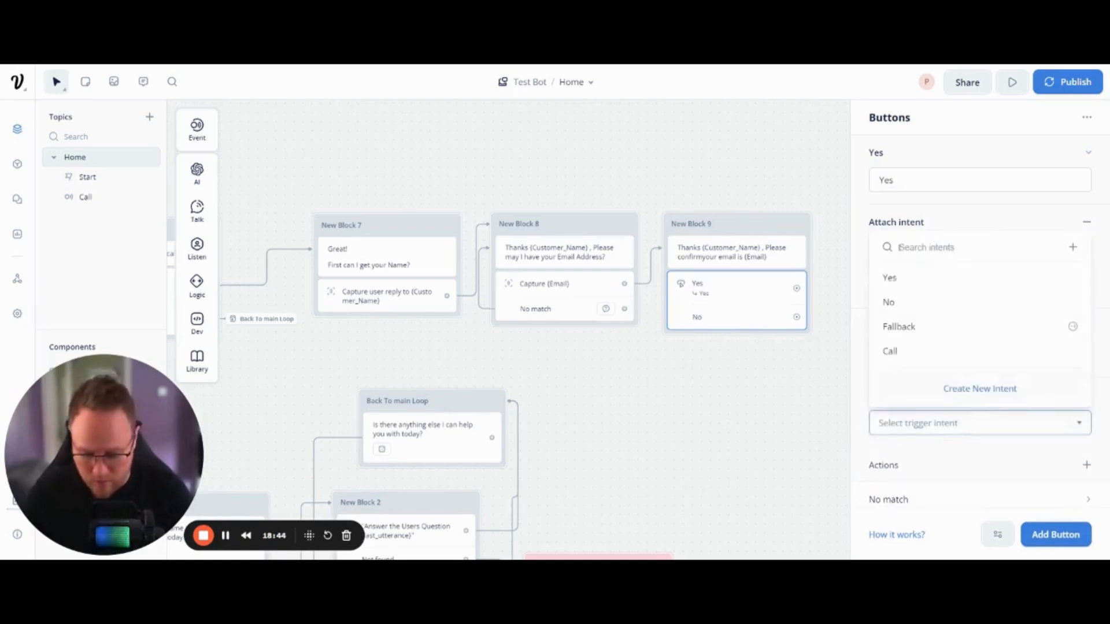
{"action": "type", "text": "no"}
{"action": "left_click", "coordinate": [888, 482]}
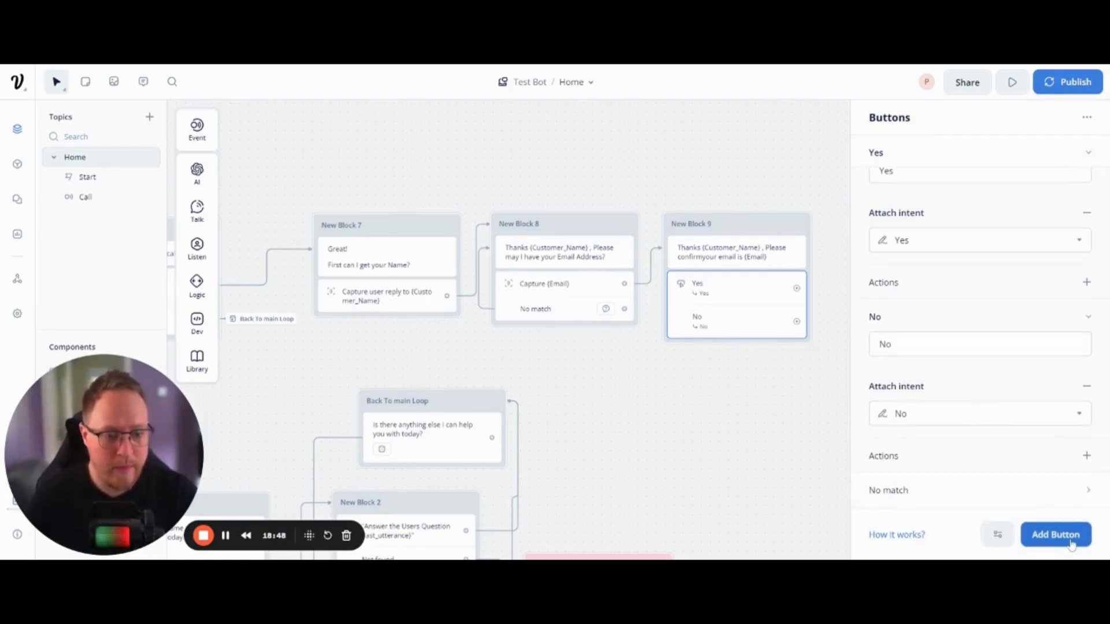
{"action": "left_click", "coordinate": [737, 470]}
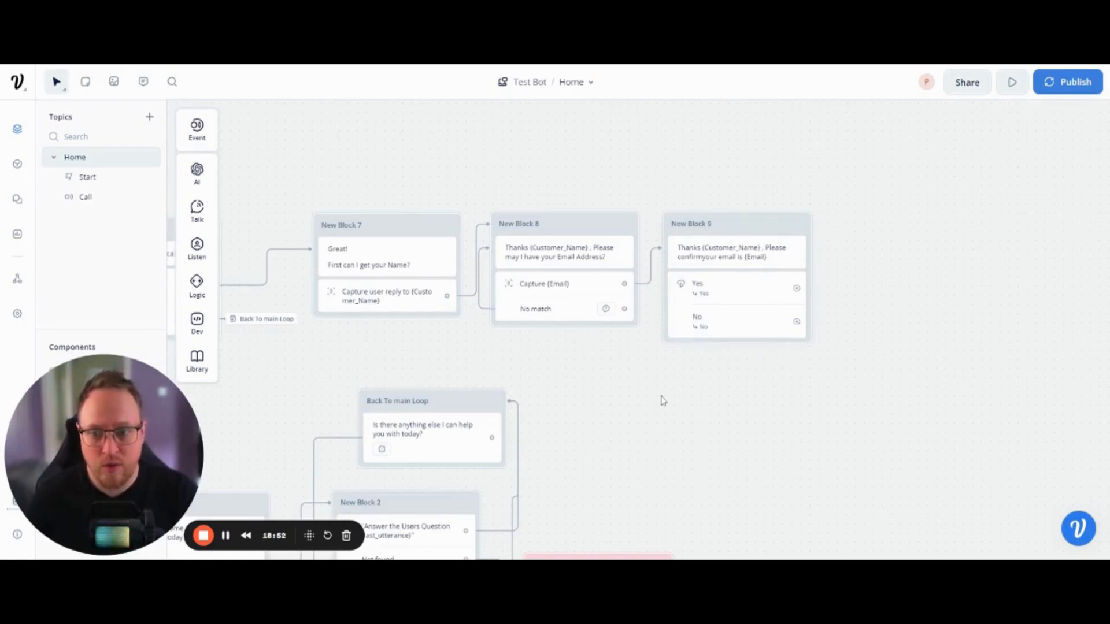
- Connect New Block 9's No button to a new block containing a Text step, and place that block above New Block 8
{"action": "left_click_drag", "start_coordinate": [662, 398], "coordinate": [838, 422]}
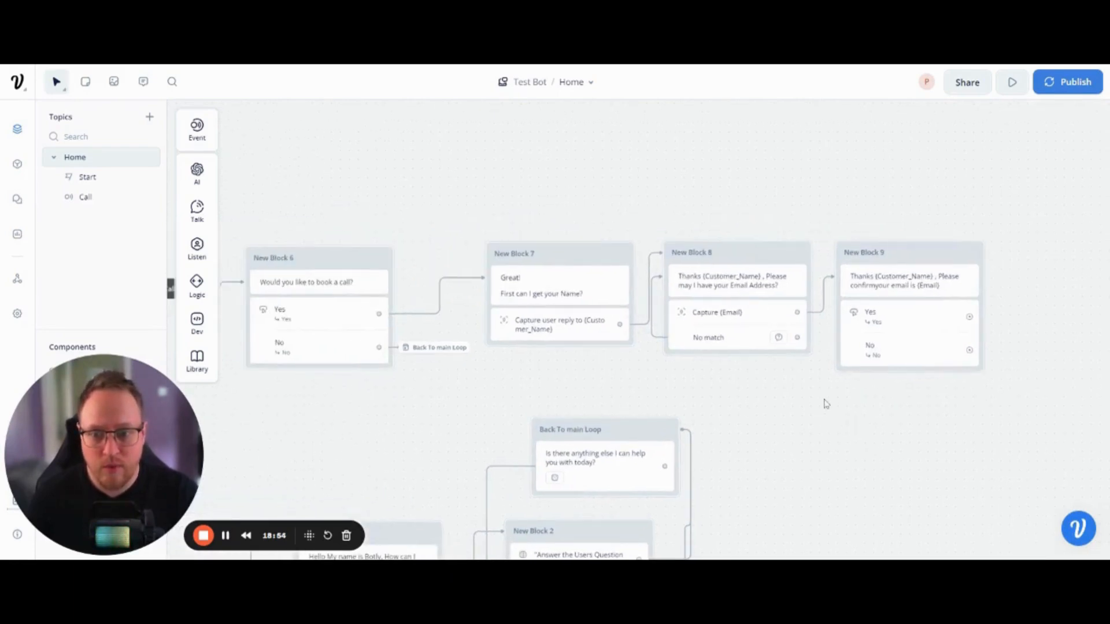
{"action": "left_click_drag", "start_coordinate": [970, 352], "coordinate": [462, 203]}
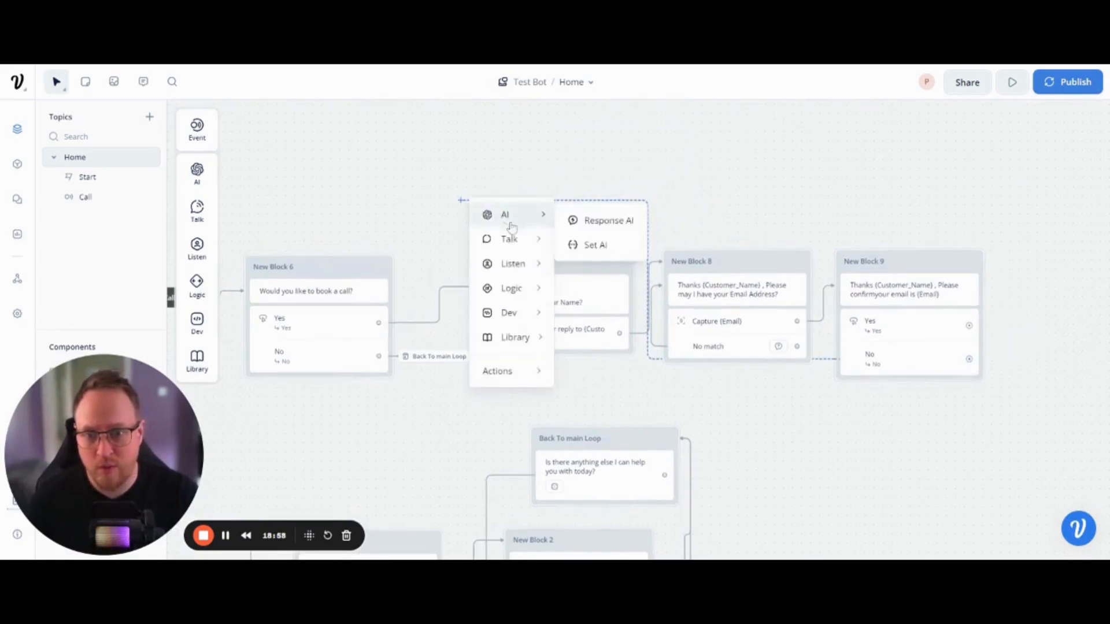
{"action": "mouse_move", "coordinate": [510, 239]}
{"action": "left_click", "coordinate": [591, 243]}
{"action": "left_click", "coordinate": [910, 183]}
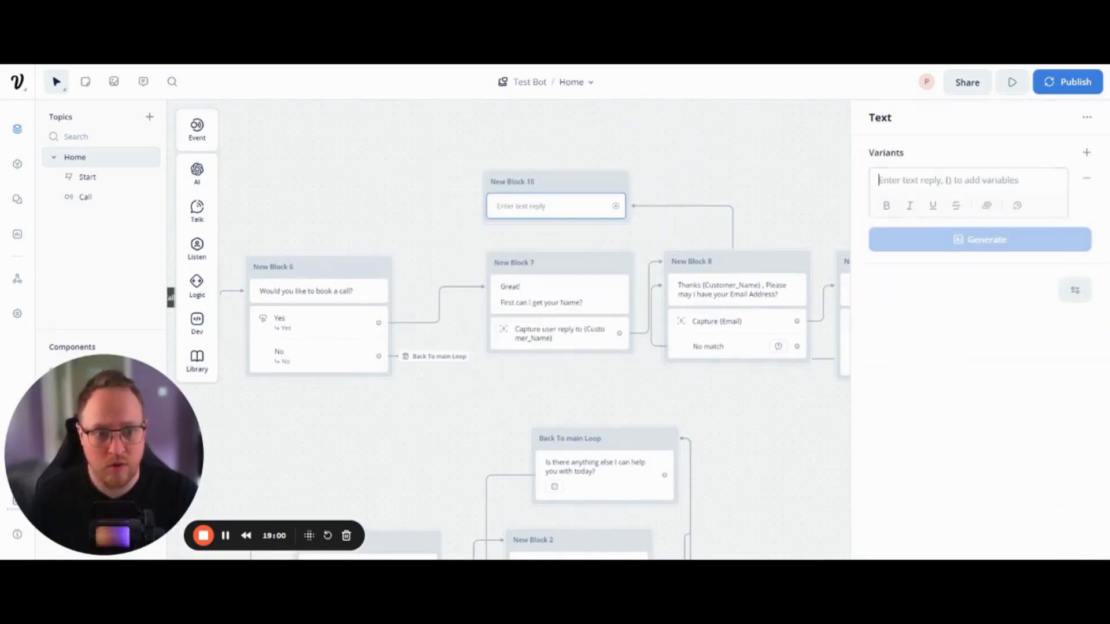
{"action": "type", "text": "No"}
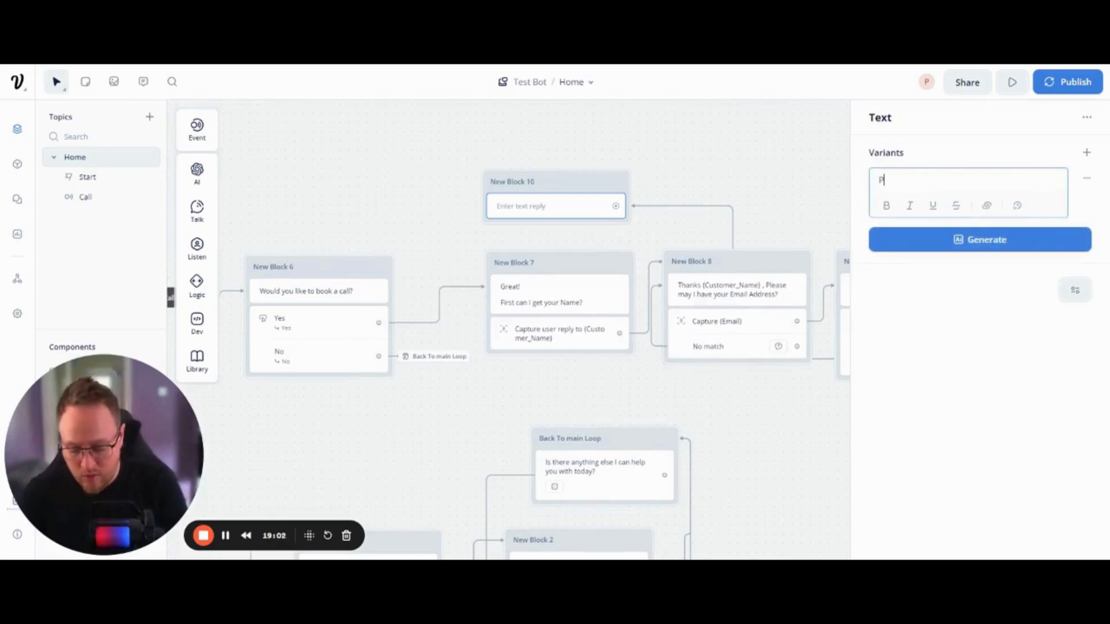
{"action": "key", "text": "BackSpace"}
{"action": "key", "text": "BackSpace"}
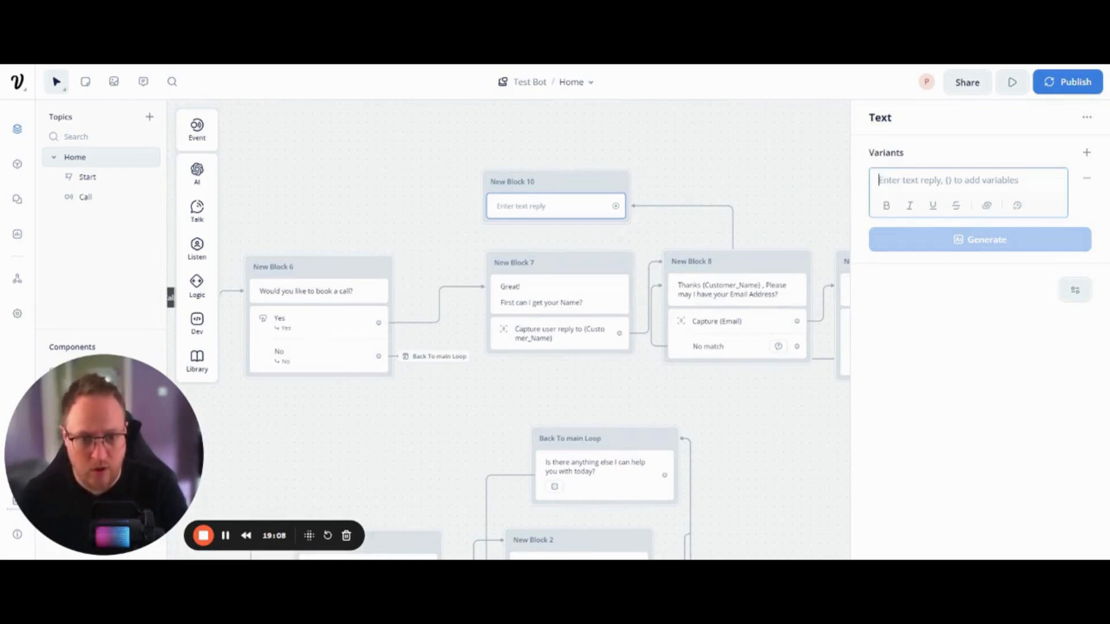
{"action": "left_click_drag", "start_coordinate": [578, 181], "coordinate": [757, 173]}
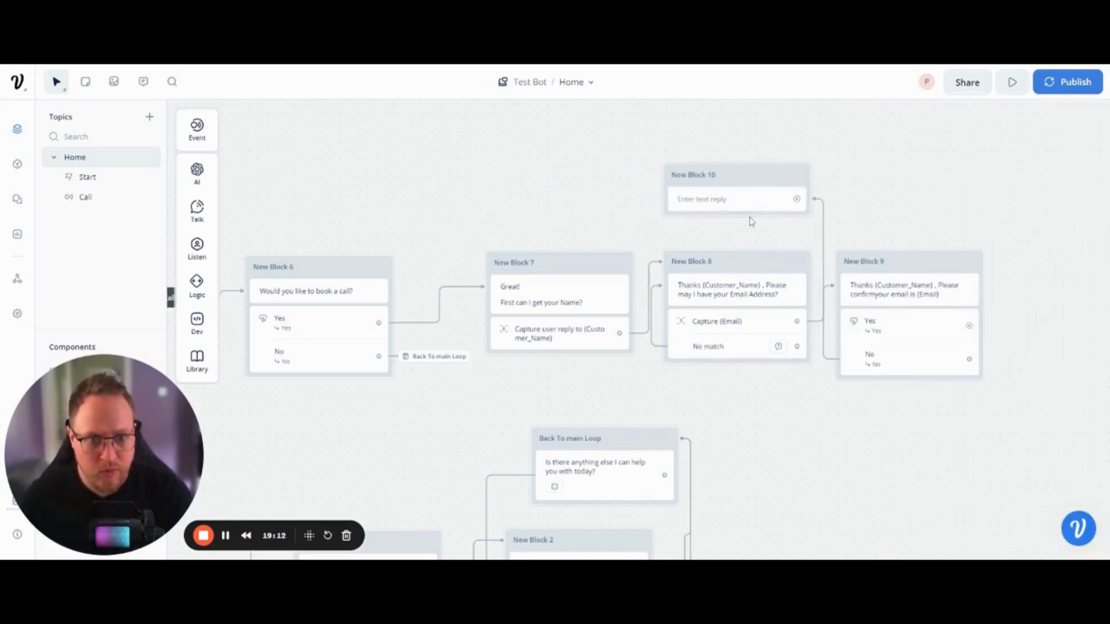
- Write New Block 10's reply as "Please confirm your email address"
{"action": "left_click", "coordinate": [714, 200]}
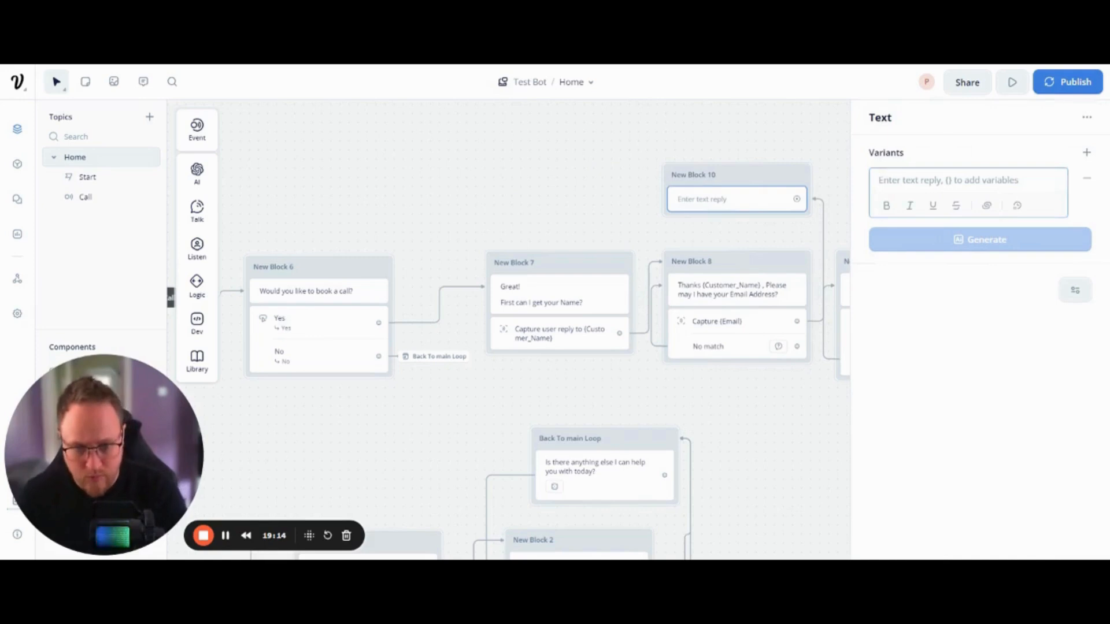
{"action": "type", "text": "Pleas"}
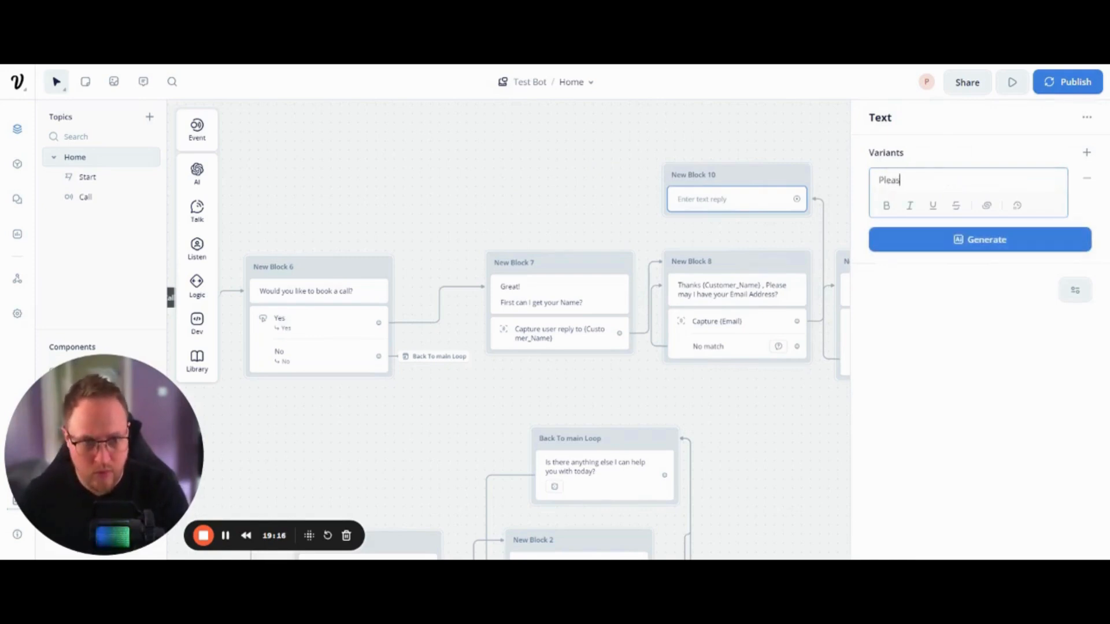
{"action": "type", "text": "e "}
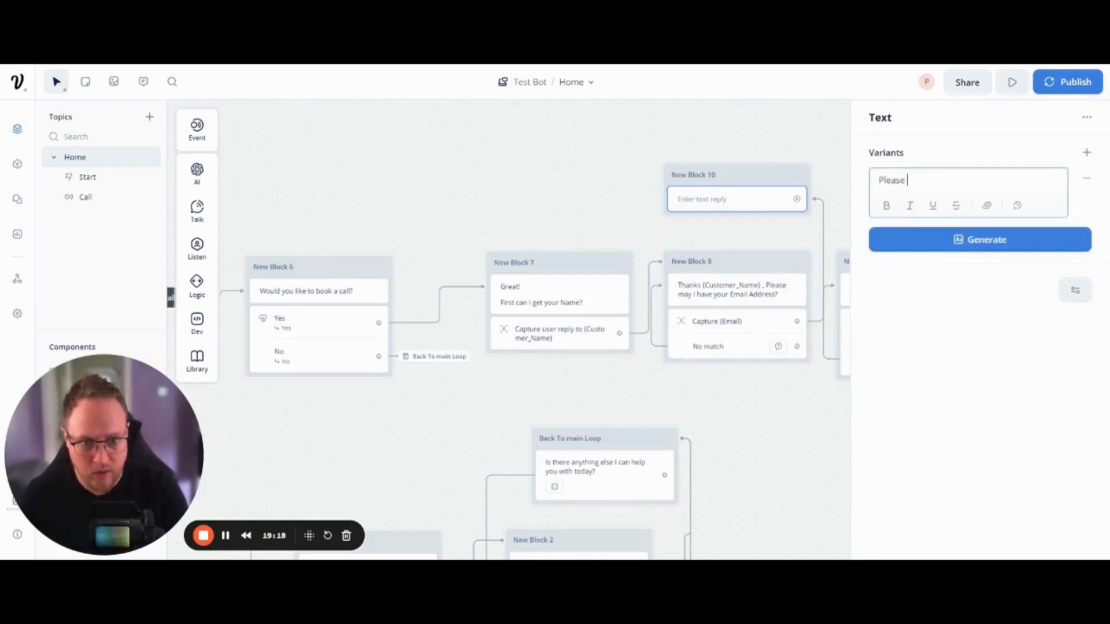
{"action": "type", "text": "confirm"}
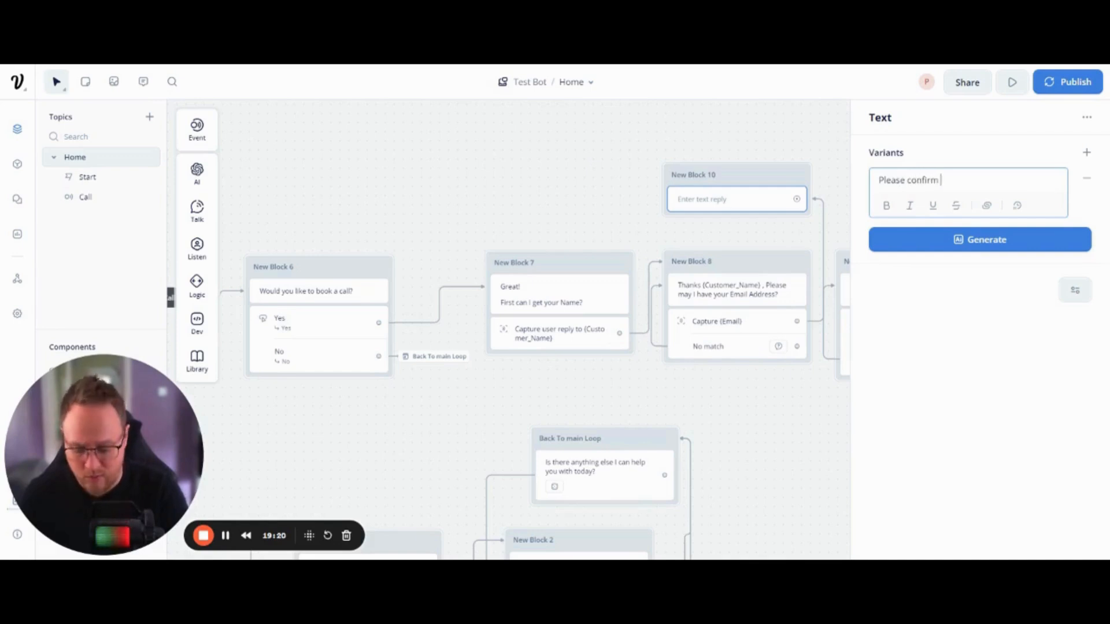
{"action": "type", "text": " your email adderw"}
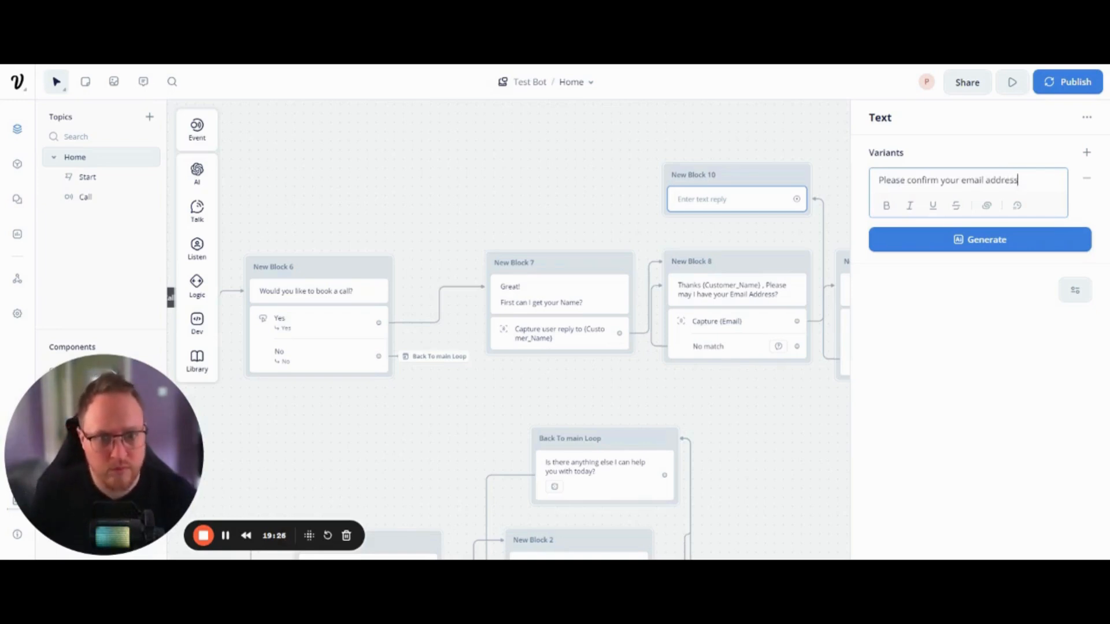
{"action": "left_click", "coordinate": [767, 143]}
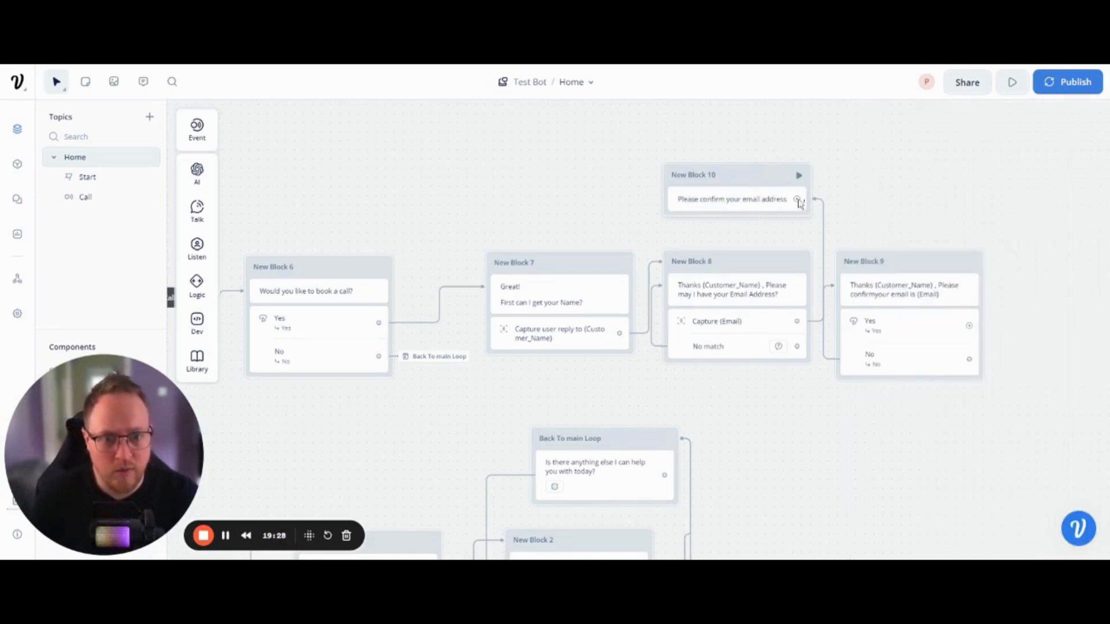
- Connect New Block 10's Text step back to New Block 8's email Capture step, and rearrange Blocks 8, 9 and 10 with clearer spacing
{"action": "left_click_drag", "start_coordinate": [798, 200], "coordinate": [678, 336]}
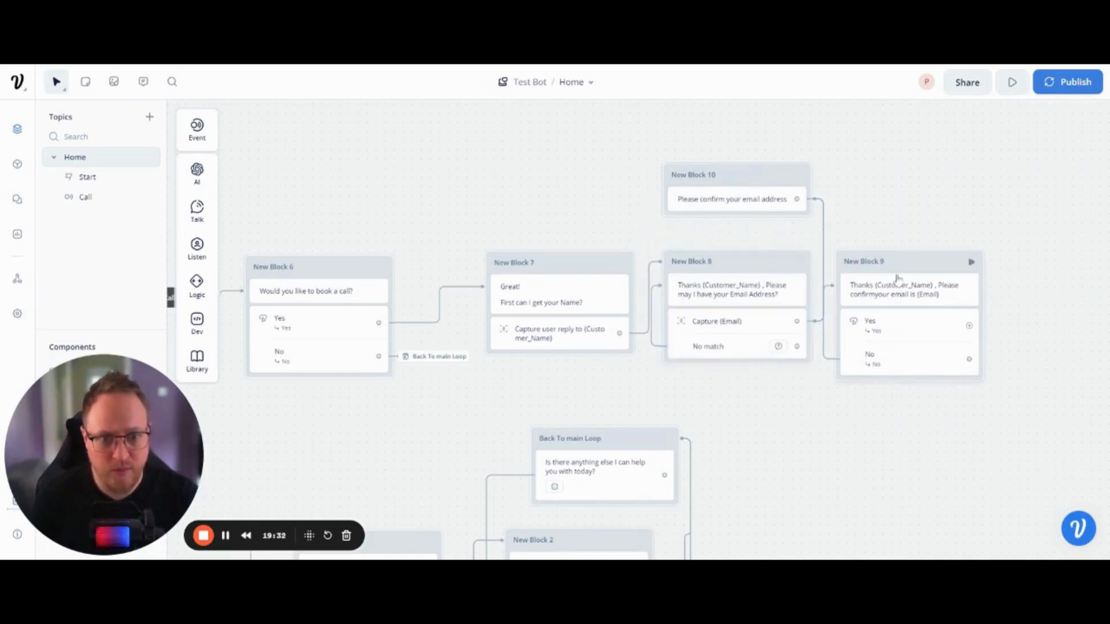
{"action": "left_click_drag", "start_coordinate": [897, 279], "coordinate": [967, 250]}
{"action": "left_click_drag", "start_coordinate": [756, 178], "coordinate": [757, 192]}
{"action": "mouse_move", "coordinate": [734, 260]}
{"action": "left_mouse_down"}
{"action": "mouse_move", "coordinate": [762, 255]}
{"action": "mouse_move", "coordinate": [749, 256]}
{"action": "left_mouse_up"}
{"action": "left_click_drag", "start_coordinate": [965, 237], "coordinate": [969, 228]}
{"action": "left_click_drag", "start_coordinate": [895, 393], "coordinate": [723, 398]}
{"action": "left_click_drag", "start_coordinate": [604, 203], "coordinate": [621, 200]}
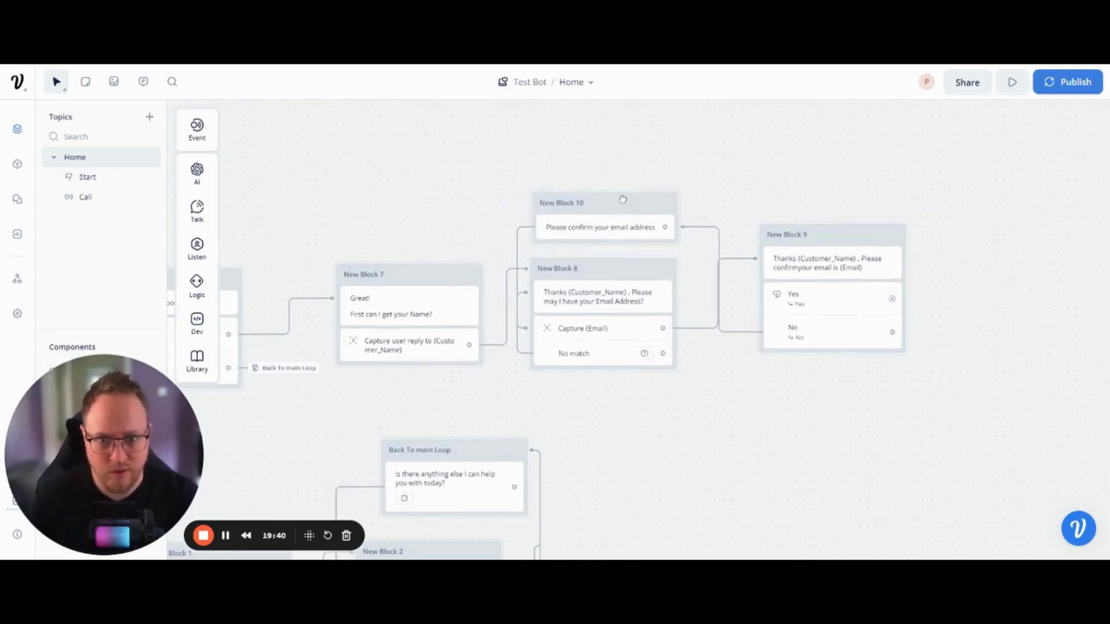
- Connect New Block 9's Yes button to a new block containing an API step, and position that block level with and close to New Block 9
{"action": "left_click_drag", "start_coordinate": [784, 417], "coordinate": [701, 392]}
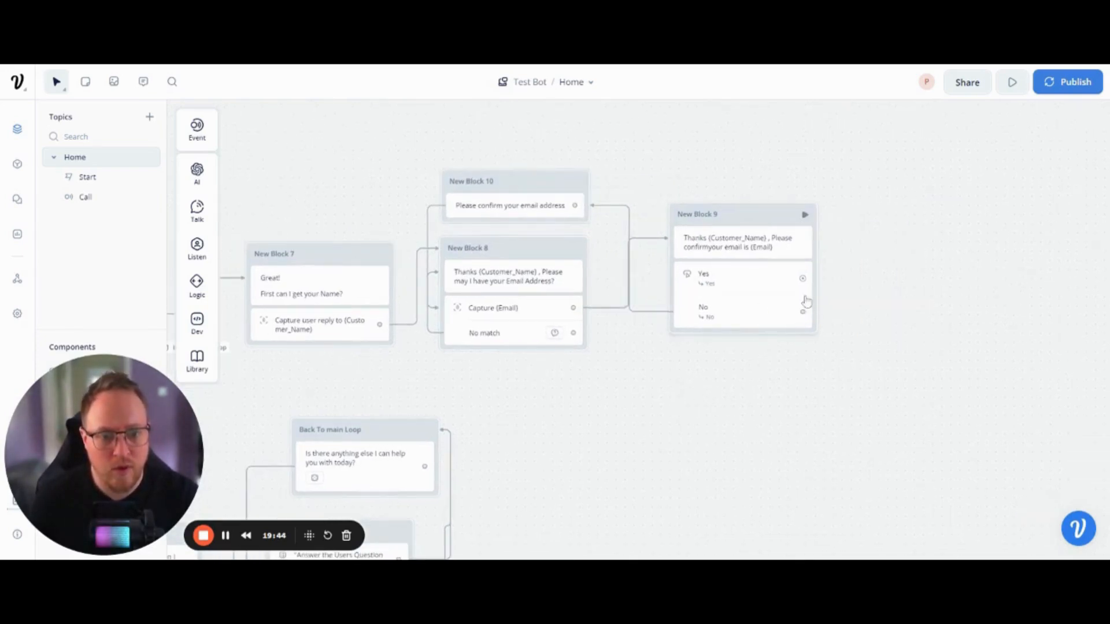
{"action": "left_click_drag", "start_coordinate": [802, 278], "coordinate": [851, 279]}
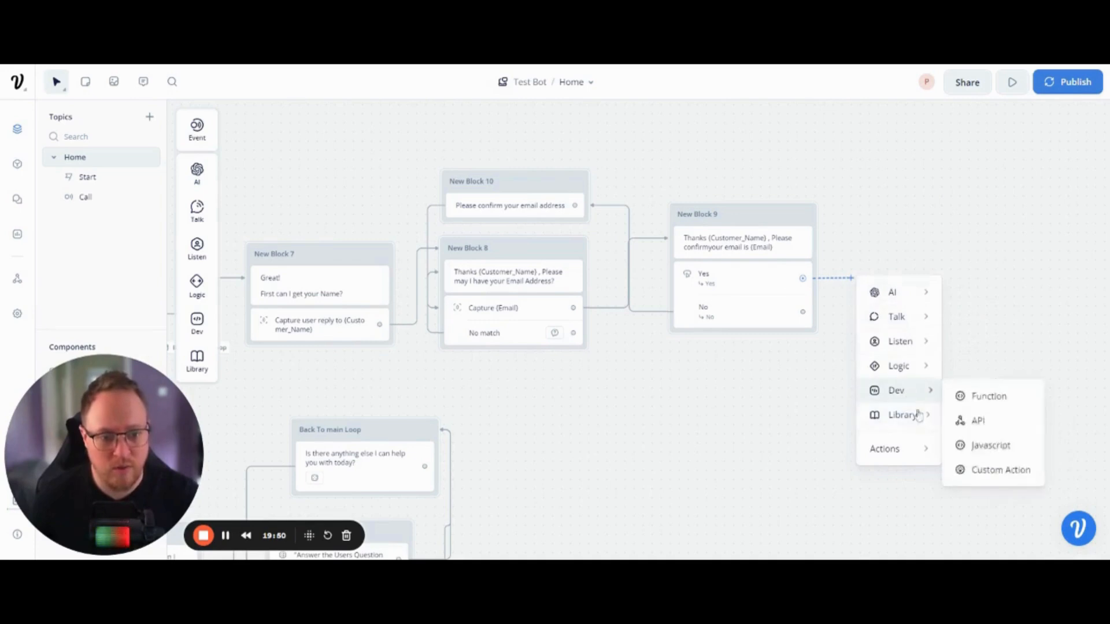
{"action": "left_click", "coordinate": [979, 421]}
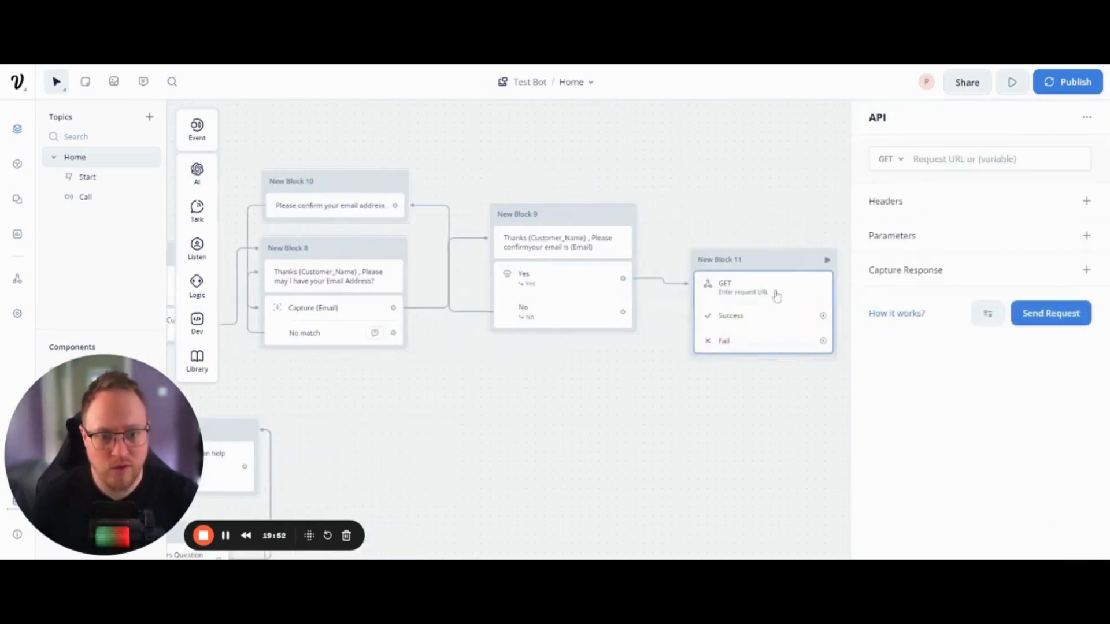
{"action": "left_click_drag", "start_coordinate": [757, 260], "coordinate": [742, 212]}
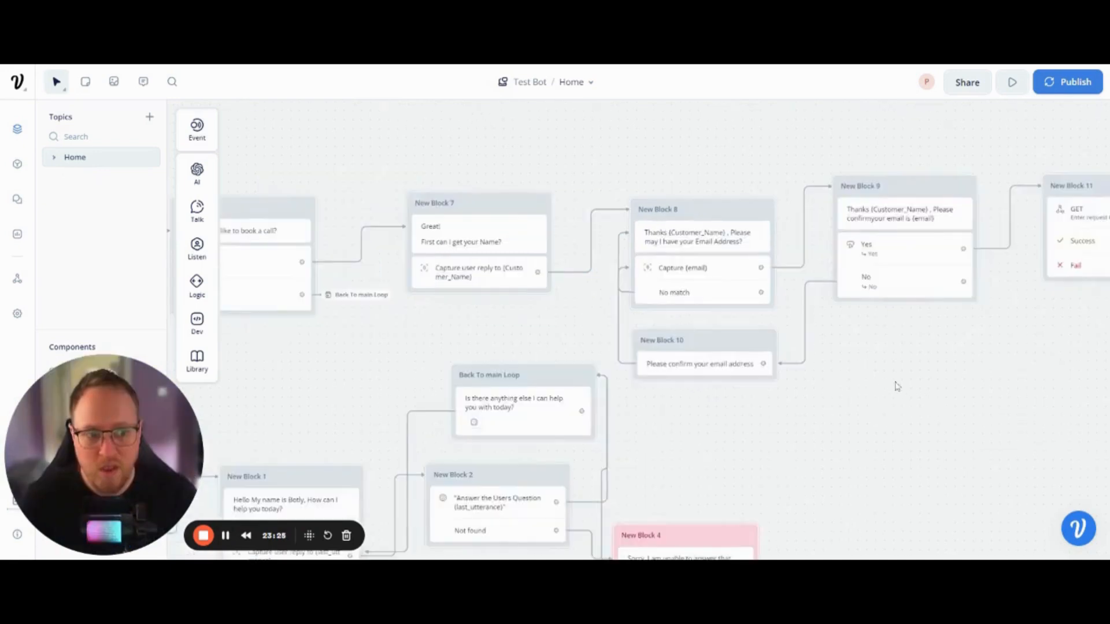
{"action": "scroll", "coordinate": [798, 387], "scroll_direction": "left", "scroll_amount": 5}
{"action": "scroll", "coordinate": [713, 374], "scroll_direction": "right", "scroll_amount": 3}
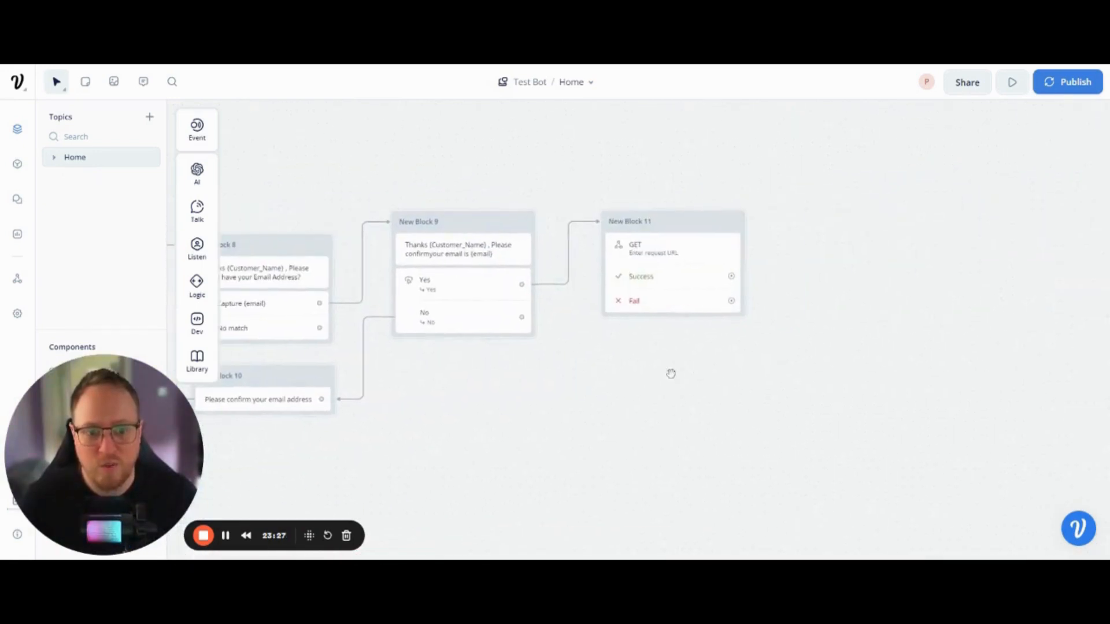
{"action": "left_click_drag", "start_coordinate": [682, 234], "coordinate": [636, 231]}
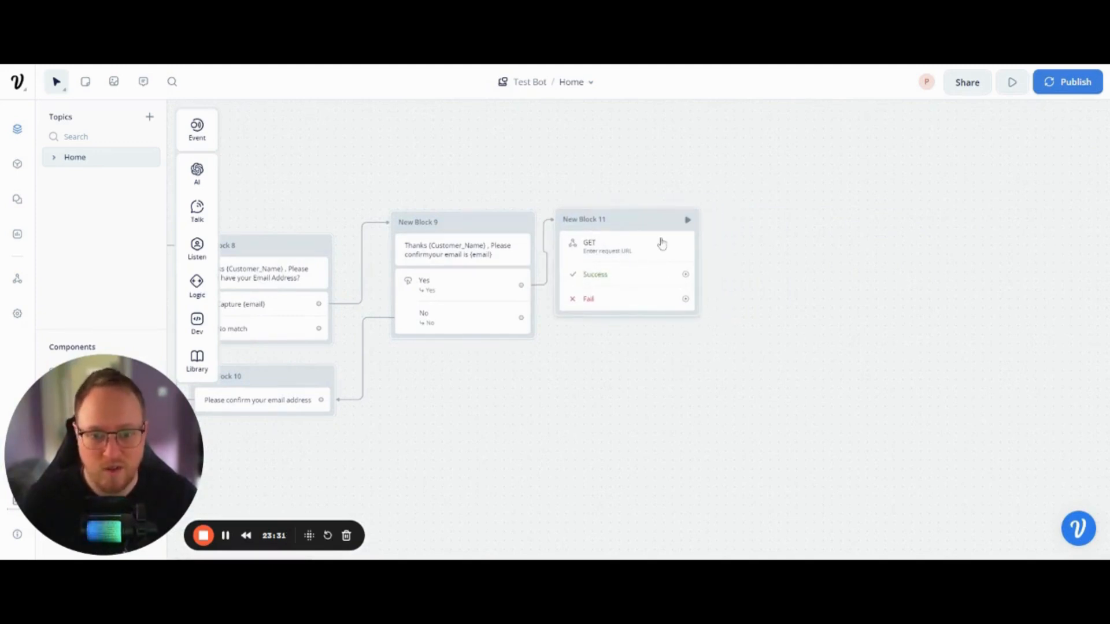
- Route the Success path of New Block 11's API step to the existing Back To main Loop block with a go-to-block action
{"action": "left_click_drag", "start_coordinate": [686, 274], "coordinate": [729, 274]}
{"action": "mouse_move", "coordinate": [763, 291]}
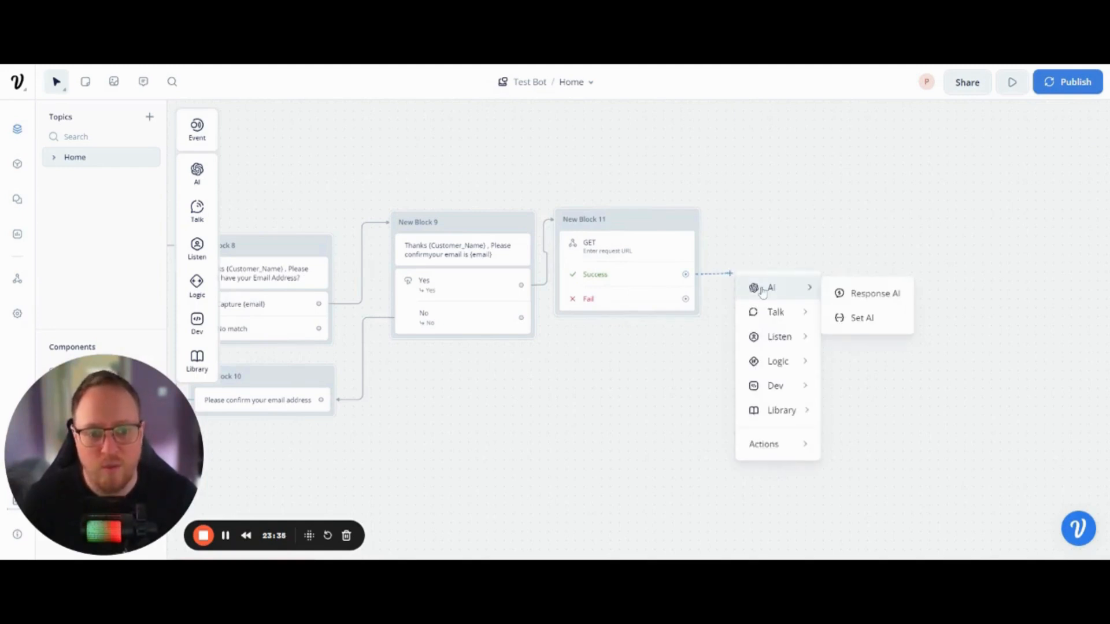
{"action": "mouse_move", "coordinate": [806, 312]}
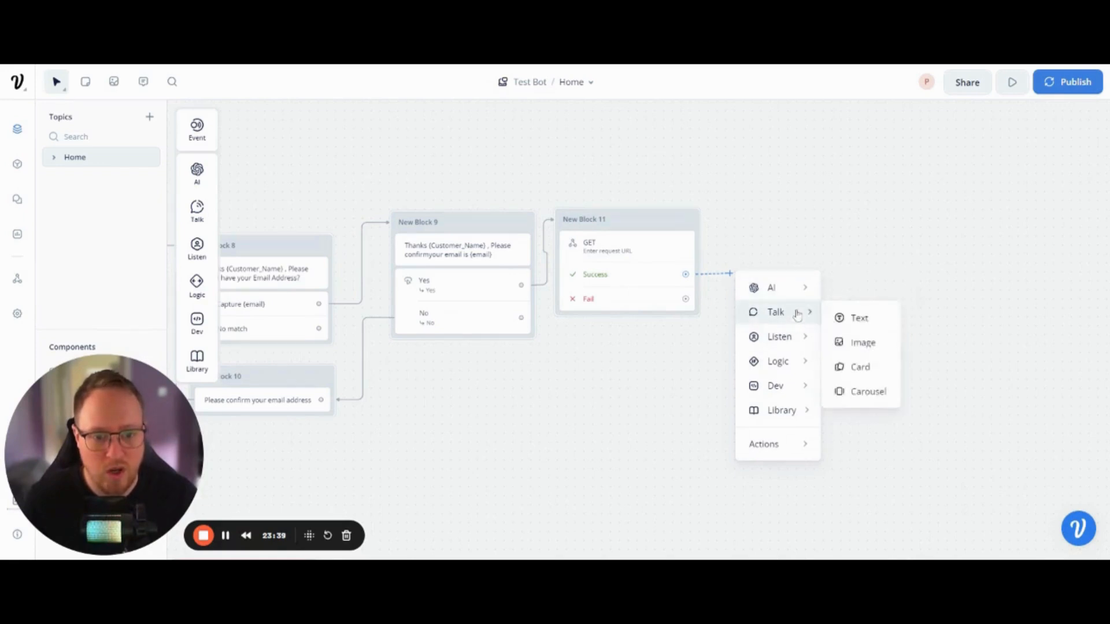
{"action": "mouse_move", "coordinate": [787, 442]}
{"action": "left_click", "coordinate": [872, 283]}
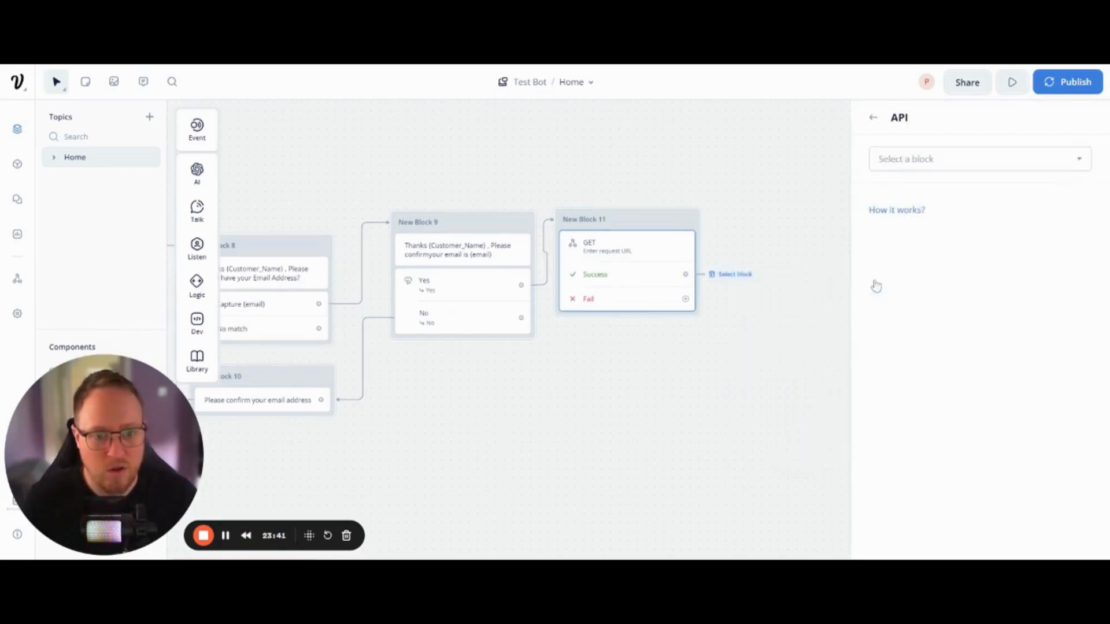
{"action": "mouse_move", "coordinate": [899, 240]}
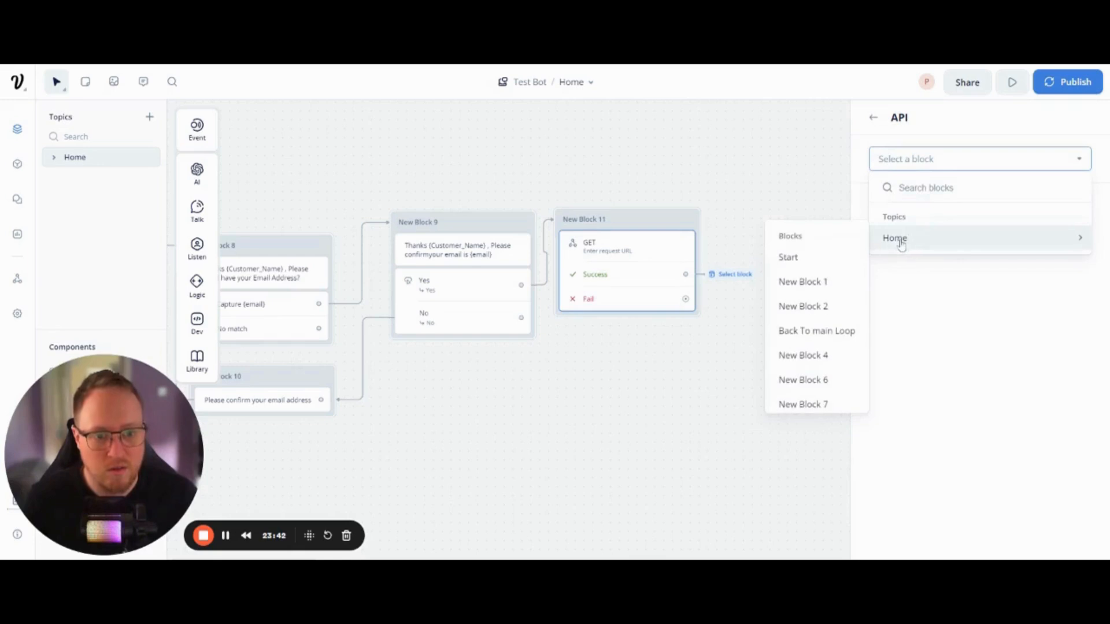
{"action": "left_click", "coordinate": [819, 330]}
- Shift New Block 11 slightly farther from New Block 9 so the connector between them has more room
{"action": "left_click_drag", "start_coordinate": [740, 346], "coordinate": [875, 188]}
{"action": "left_click_drag", "start_coordinate": [599, 360], "coordinate": [934, 307]}
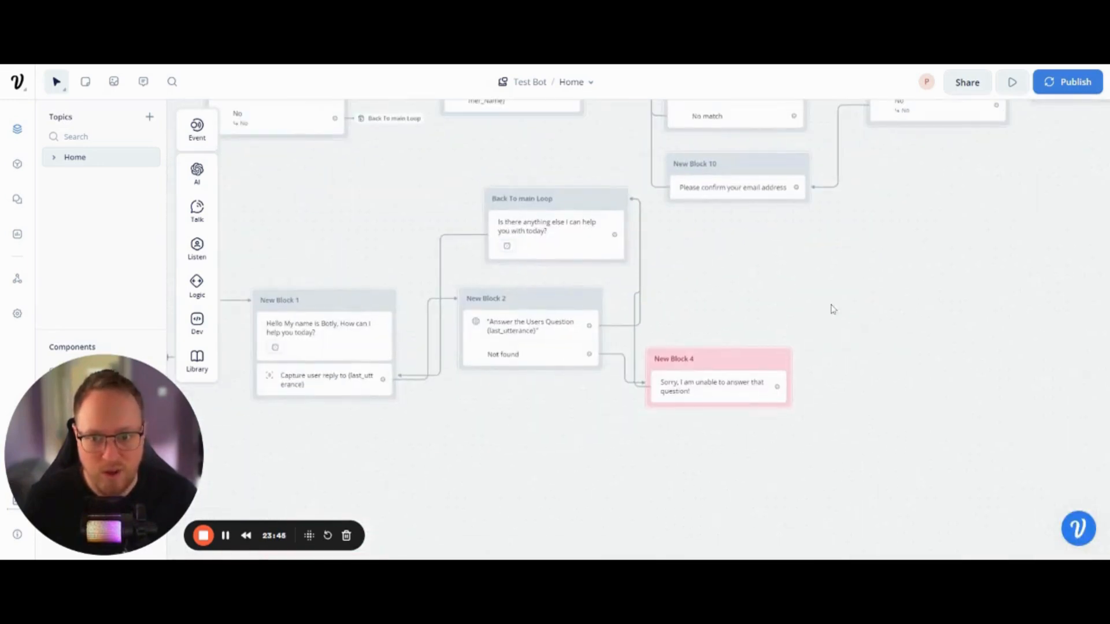
{"action": "left_click_drag", "start_coordinate": [789, 250], "coordinate": [390, 359]}
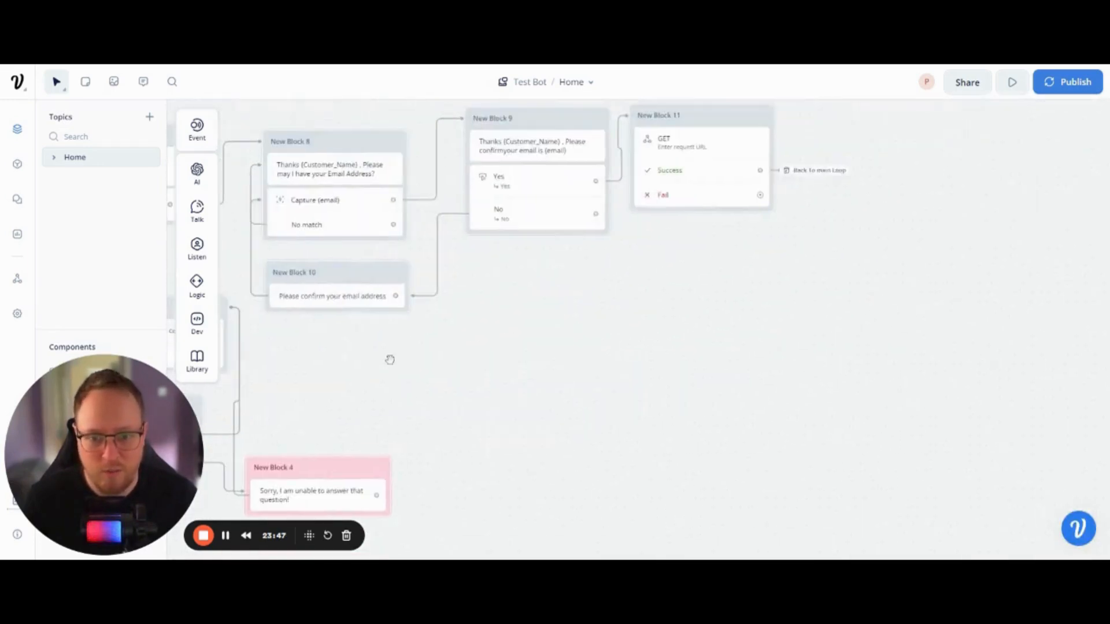
{"action": "left_click_drag", "start_coordinate": [649, 312], "coordinate": [443, 373]}
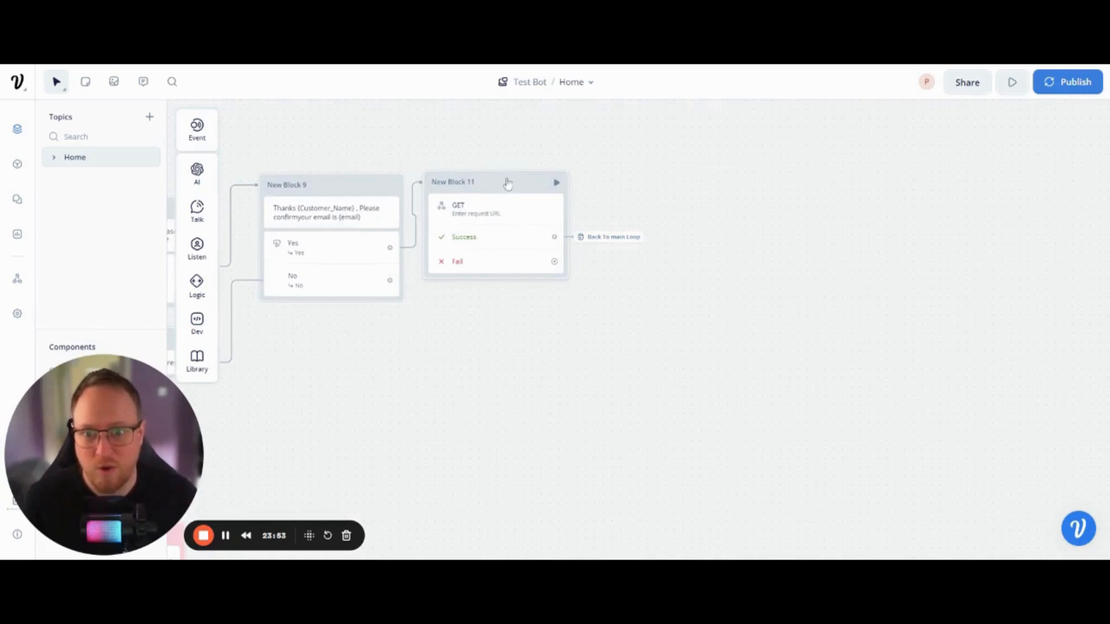
{"action": "left_click_drag", "start_coordinate": [508, 184], "coordinate": [526, 181]}
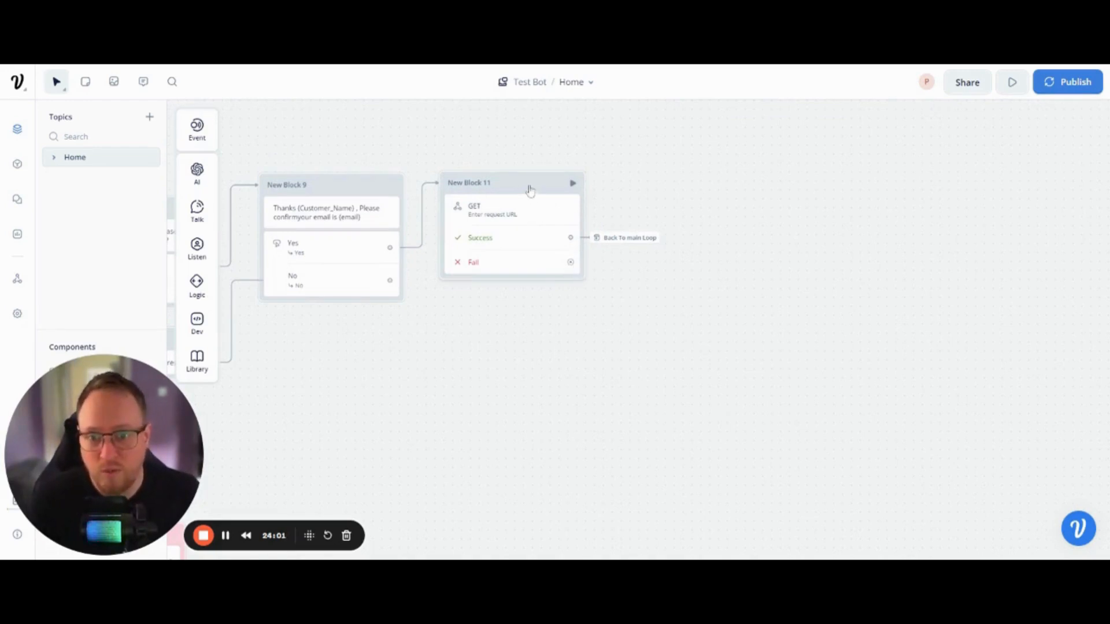
{"action": "left_click_drag", "start_coordinate": [530, 191], "coordinate": [529, 185]}
- Review the Home flow from the Call and Start triggers through the email confirmation branch, the API step and the main loop
{"action": "left_click_drag", "start_coordinate": [542, 311], "coordinate": [646, 326]}
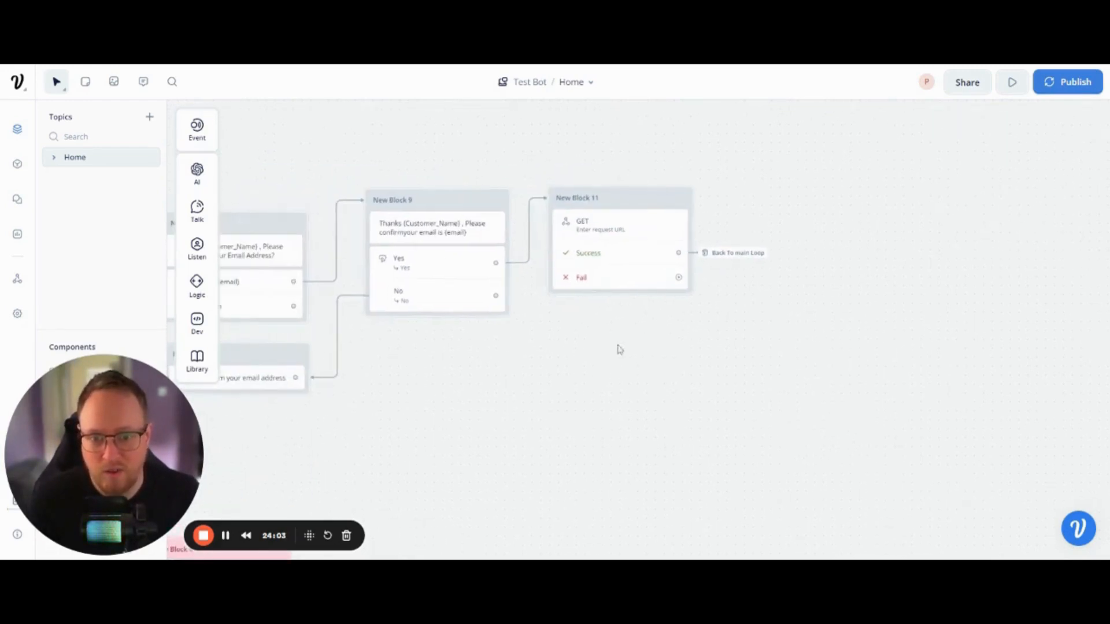
{"action": "scroll", "coordinate": [620, 349], "scroll_direction": "left", "scroll_amount": 10}
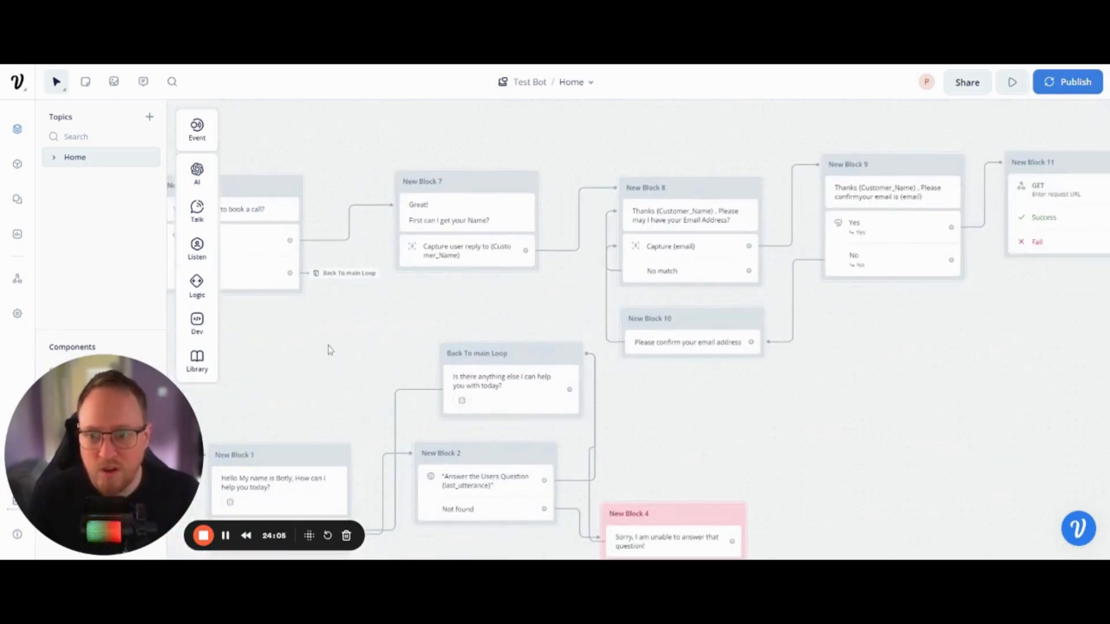
{"action": "left_click_drag", "start_coordinate": [330, 350], "coordinate": [487, 348]}
{"action": "left_click_drag", "start_coordinate": [406, 373], "coordinate": [566, 317]}
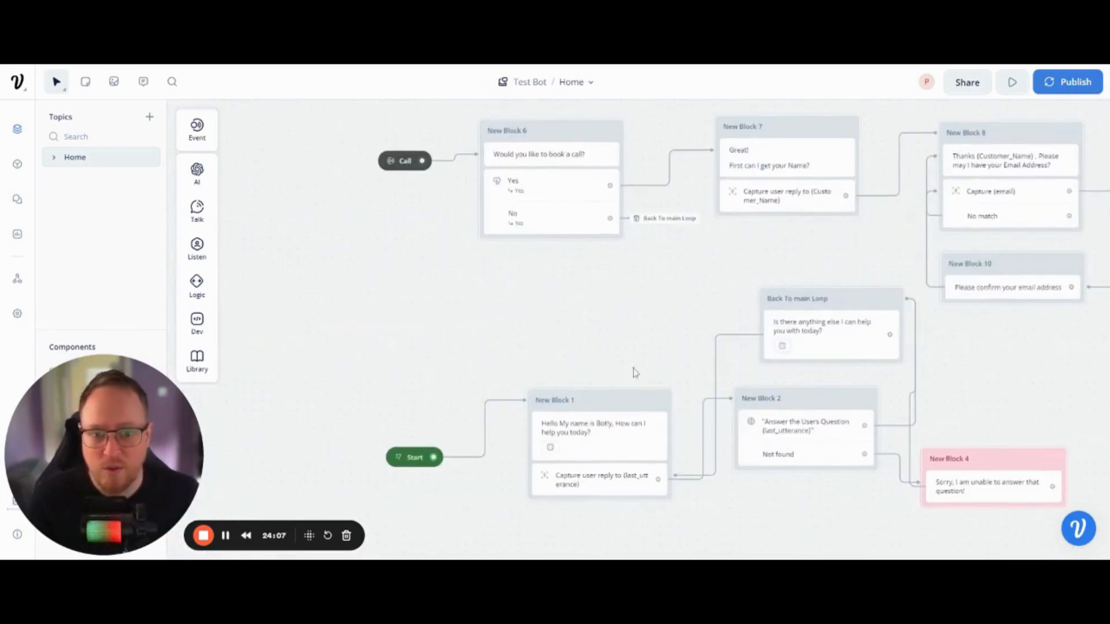
{"action": "scroll", "coordinate": [578, 341], "scroll_direction": "right", "scroll_amount": 4}
{"action": "scroll", "coordinate": [578, 341], "scroll_direction": "down", "scroll_amount": 1}
{"action": "scroll", "coordinate": [485, 235], "scroll_direction": "up", "scroll_amount": 2}
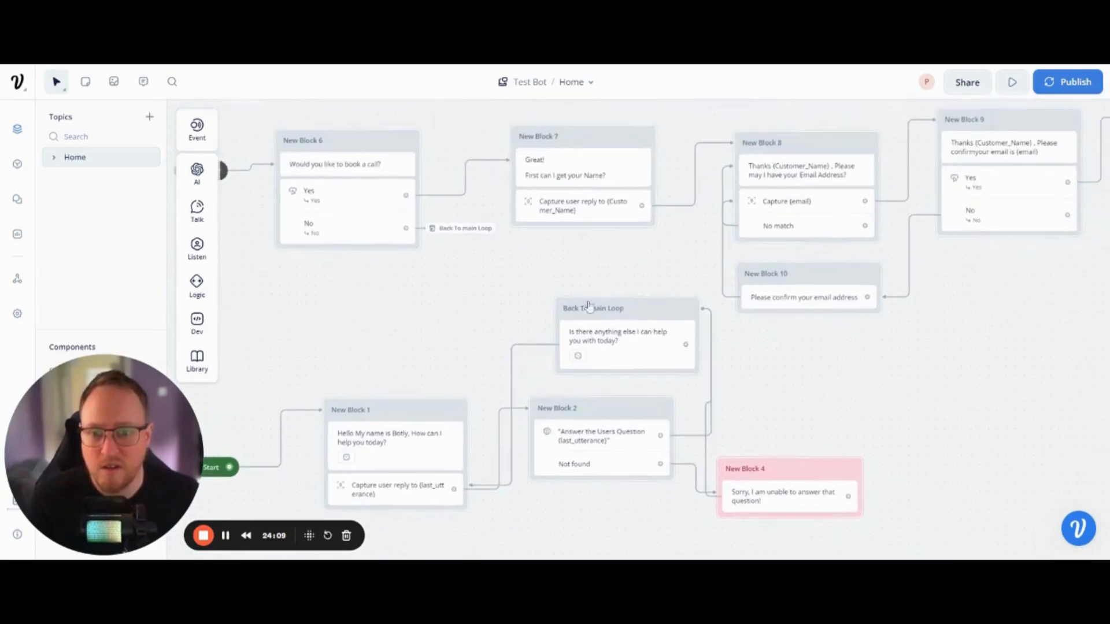
{"action": "scroll", "coordinate": [451, 283], "scroll_direction": "right", "scroll_amount": 5}
{"action": "scroll", "coordinate": [729, 387], "scroll_direction": "right", "scroll_amount": 2}
{"action": "scroll", "coordinate": [725, 372], "scroll_direction": "down", "scroll_amount": 1}
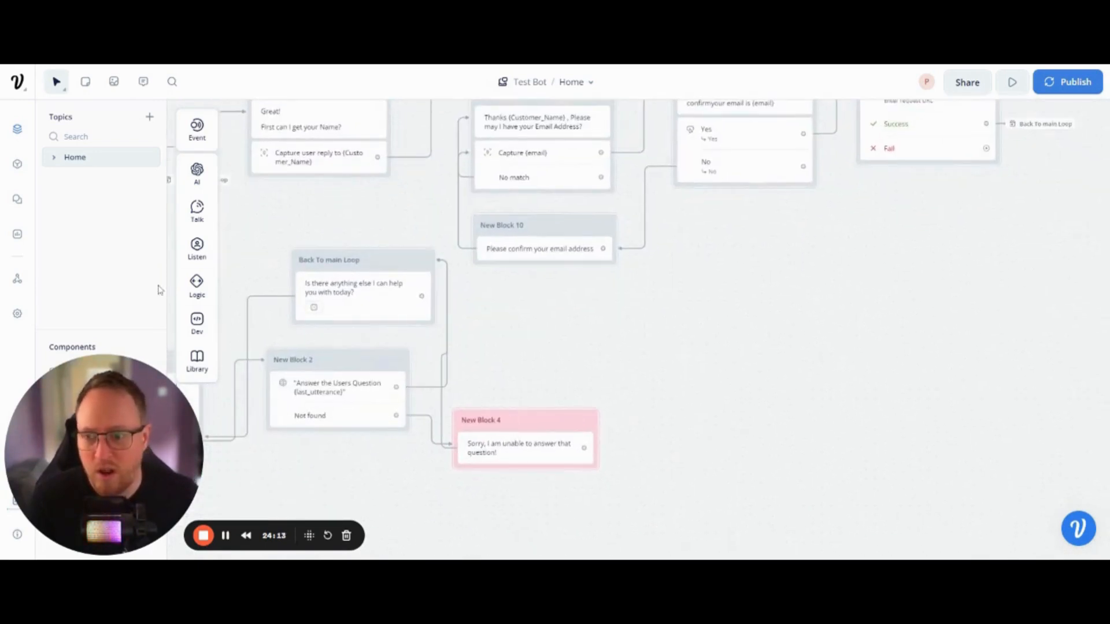
{"action": "mouse_move", "coordinate": [204, 289]}
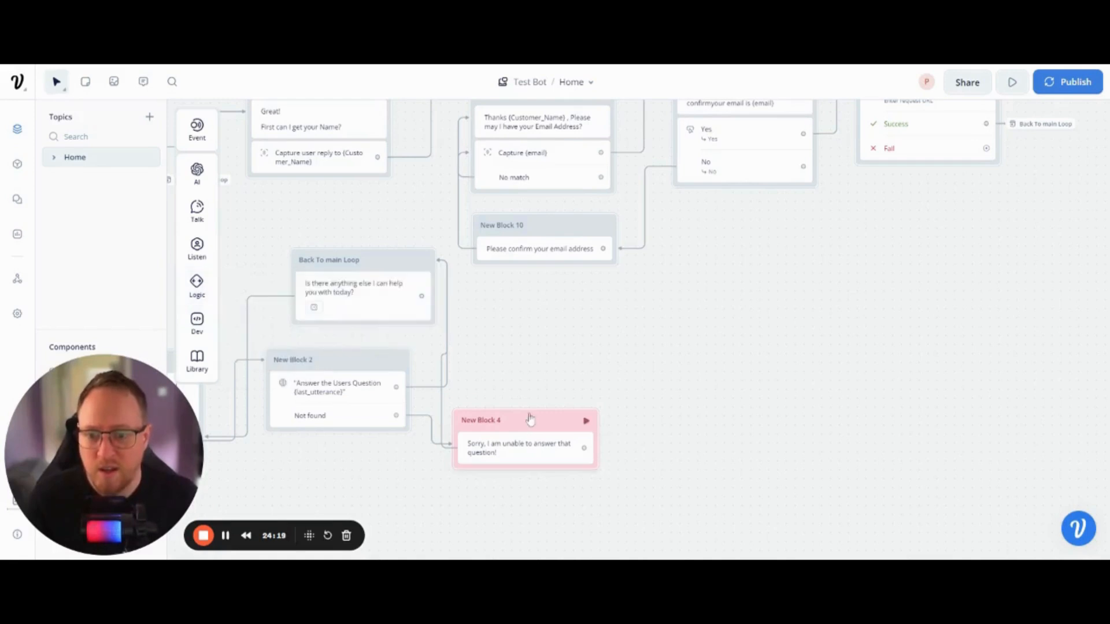
- Tidy the main loop by raising New Block 1, stacking Back To main Loop above New Block 2, and bringing New Block 4 closer
{"action": "left_click_drag", "start_coordinate": [498, 384], "coordinate": [578, 361]}
{"action": "left_click_drag", "start_coordinate": [429, 450], "coordinate": [617, 414]}
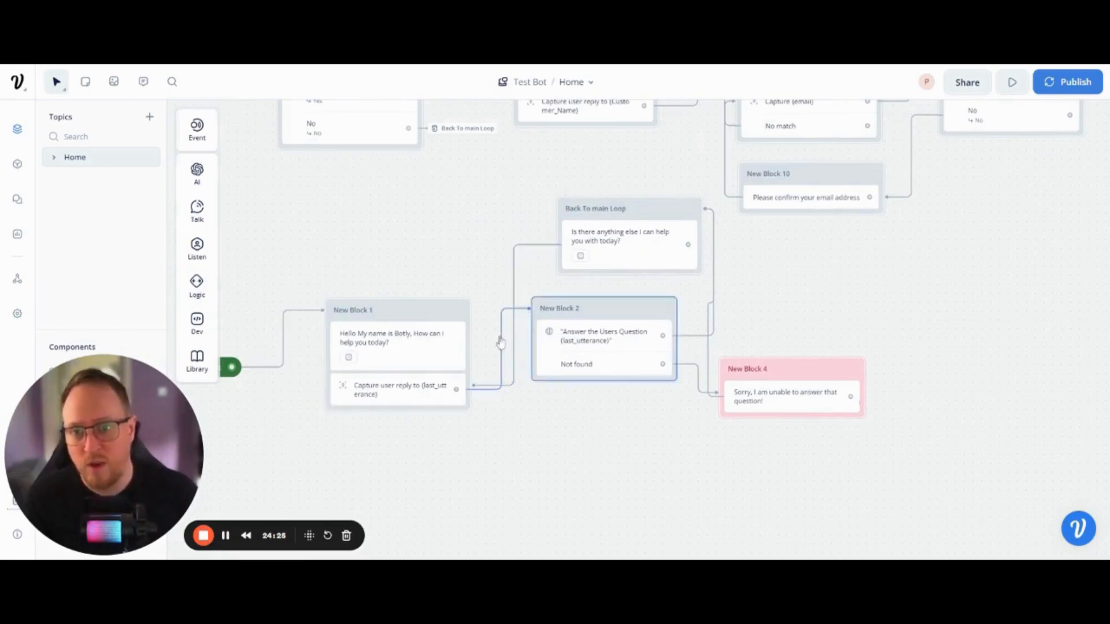
{"action": "left_click_drag", "start_coordinate": [465, 318], "coordinate": [419, 285]}
{"action": "left_click_drag", "start_coordinate": [592, 310], "coordinate": [510, 375]}
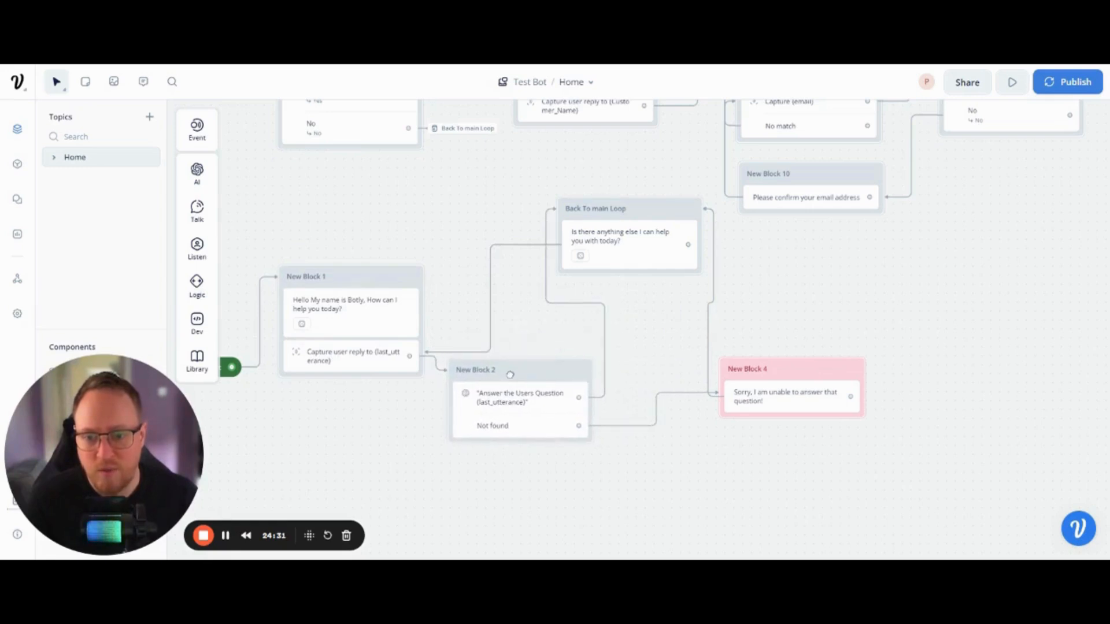
{"action": "left_click_drag", "start_coordinate": [641, 212], "coordinate": [561, 290]}
{"action": "left_click_drag", "start_coordinate": [787, 376], "coordinate": [721, 345]}
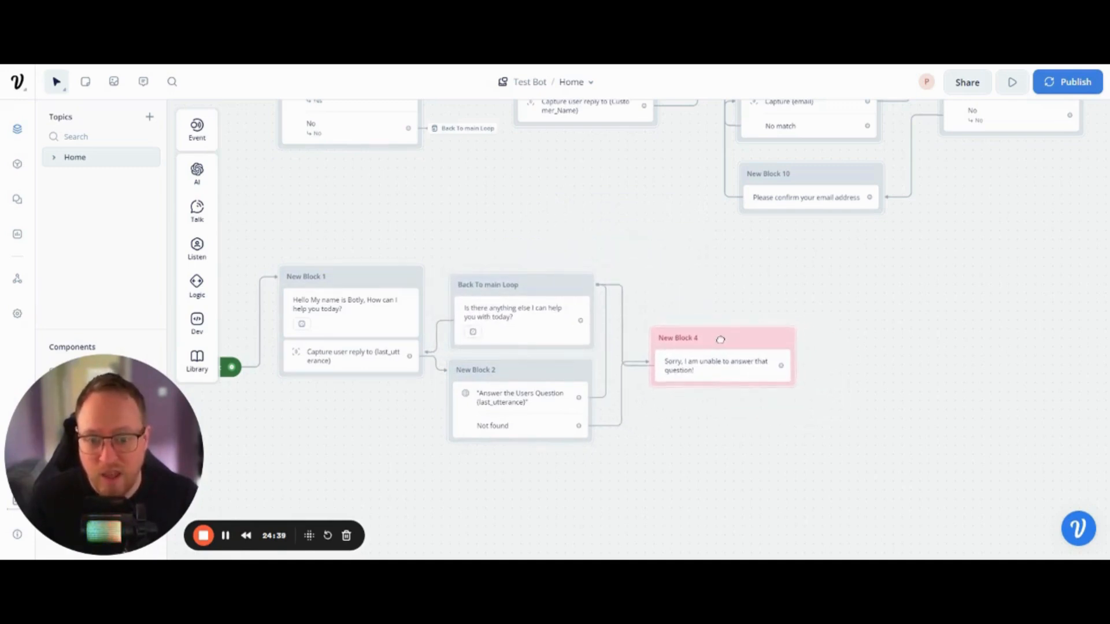
- Nudge New Block 2 slightly farther below Back To main Loop and adjust New Block 12's position beside New Block 13
{"action": "scroll", "coordinate": [817, 426], "scroll_direction": "left", "scroll_amount": 5}
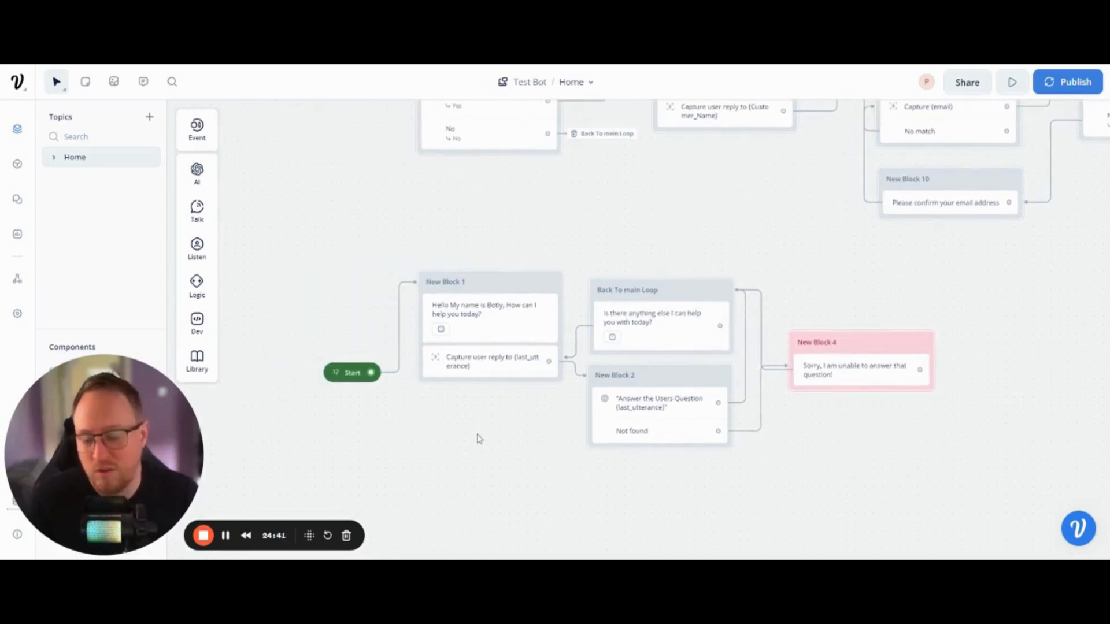
{"action": "scroll", "coordinate": [477, 438], "scroll_direction": "down", "scroll_amount": 1}
{"action": "scroll", "coordinate": [477, 439], "scroll_direction": "left", "scroll_amount": 1}
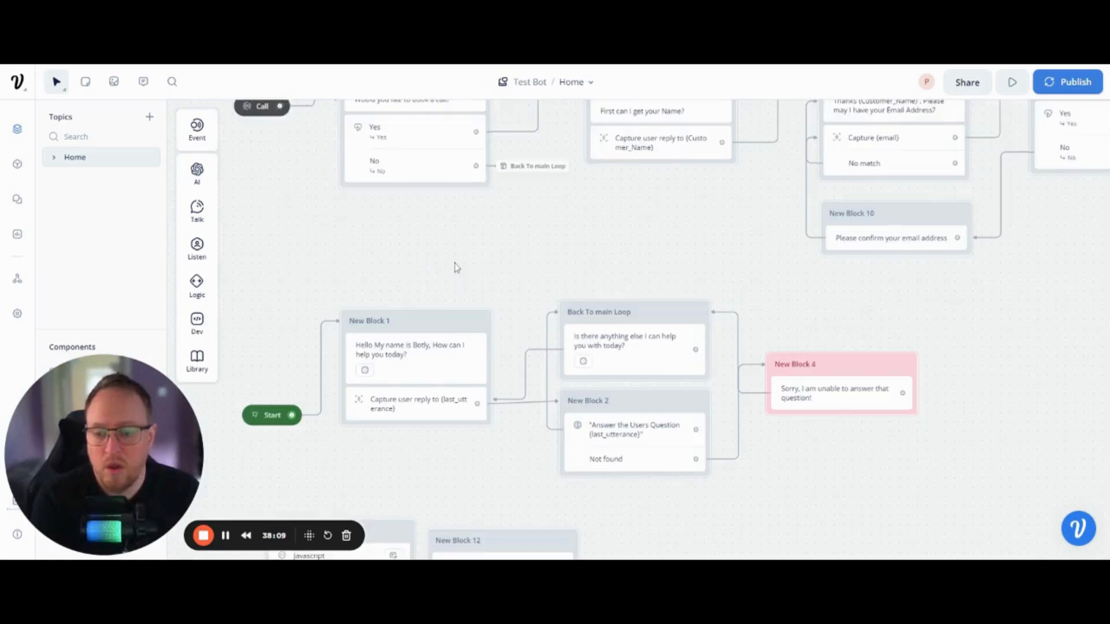
{"action": "left_click_drag", "start_coordinate": [453, 265], "coordinate": [456, 192]}
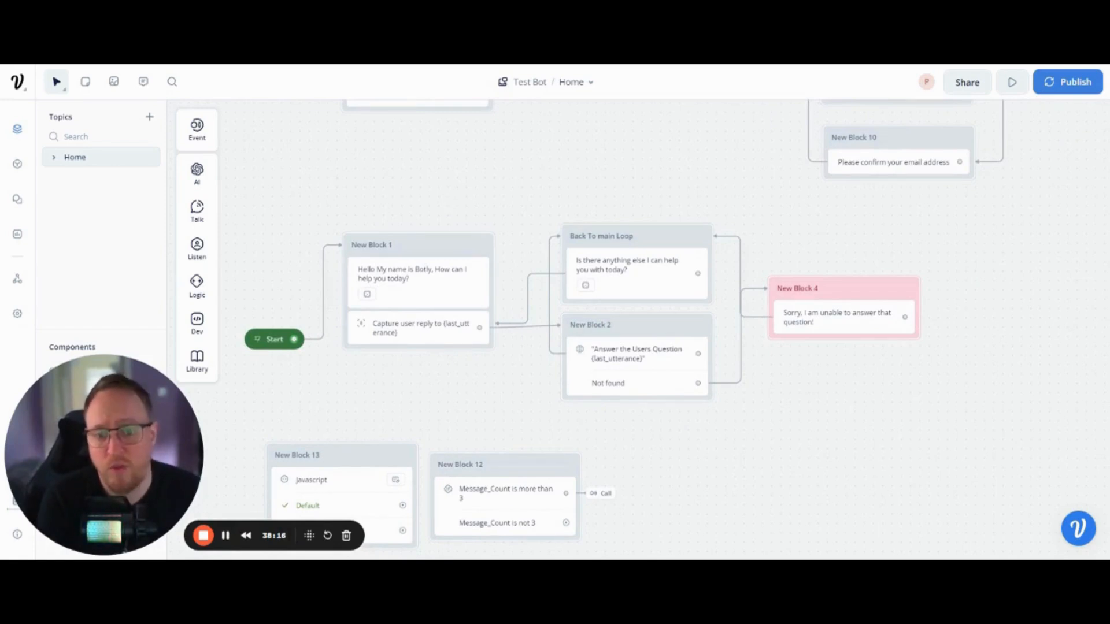
{"action": "left_click_drag", "start_coordinate": [627, 322], "coordinate": [646, 328]}
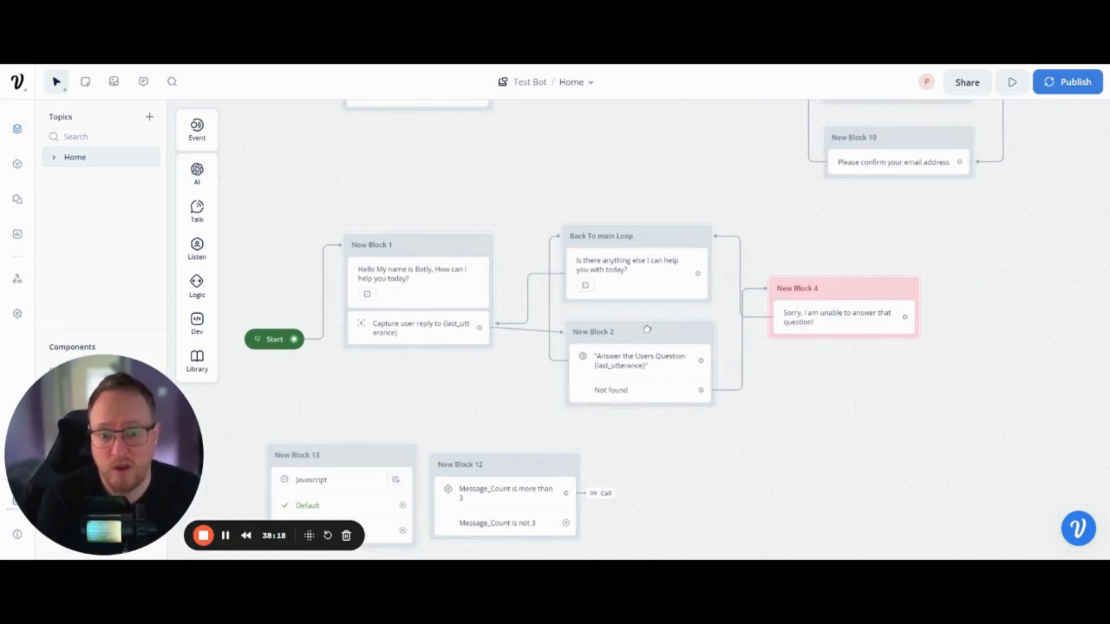
{"action": "left_click_drag", "start_coordinate": [890, 426], "coordinate": [867, 374]}
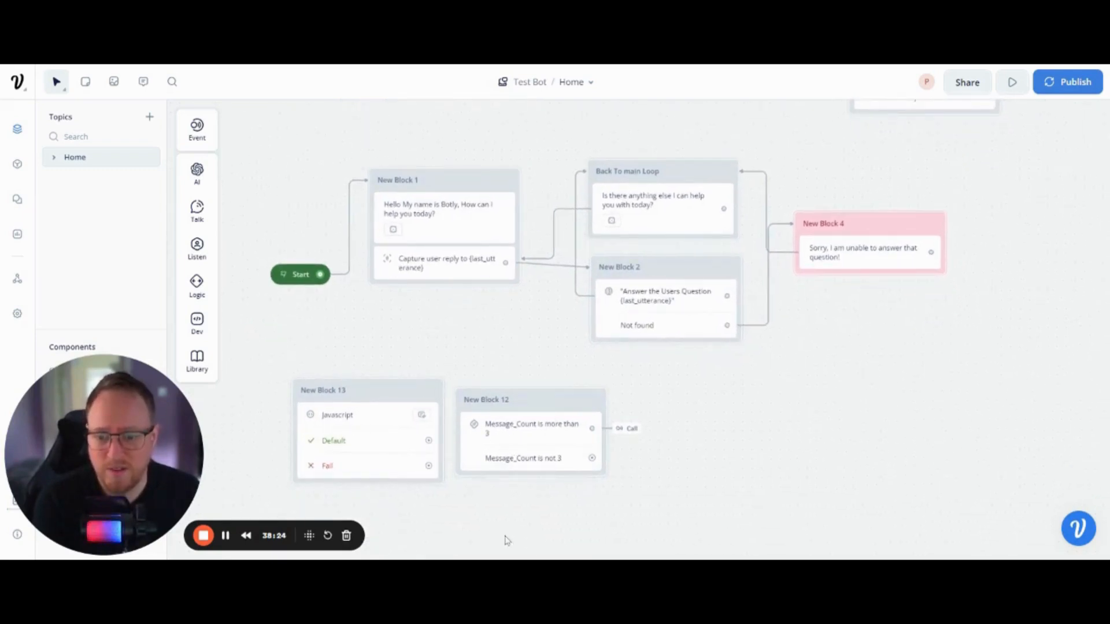
{"action": "mouse_move", "coordinate": [546, 400]}
{"action": "left_mouse_down"}
{"action": "mouse_move", "coordinate": [553, 415]}
{"action": "mouse_move", "coordinate": [543, 402]}
{"action": "left_mouse_up"}
{"action": "left_click_drag", "start_coordinate": [424, 346], "coordinate": [415, 309]}
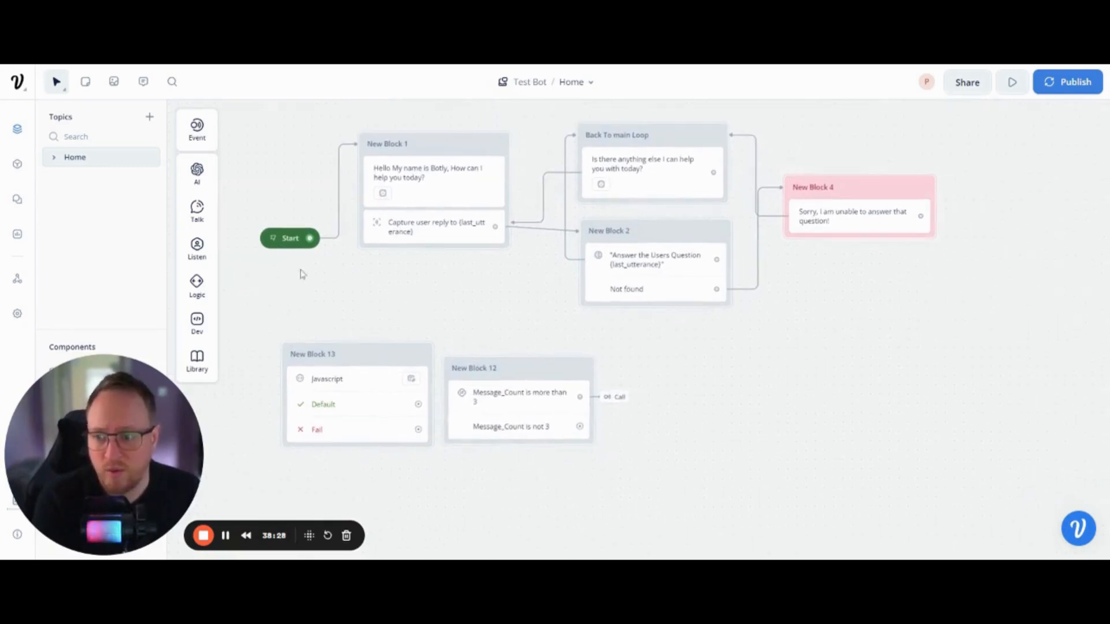
- Open the Message_Count variable in the agent's variable list and check its default value
{"action": "left_click", "coordinate": [16, 160]}
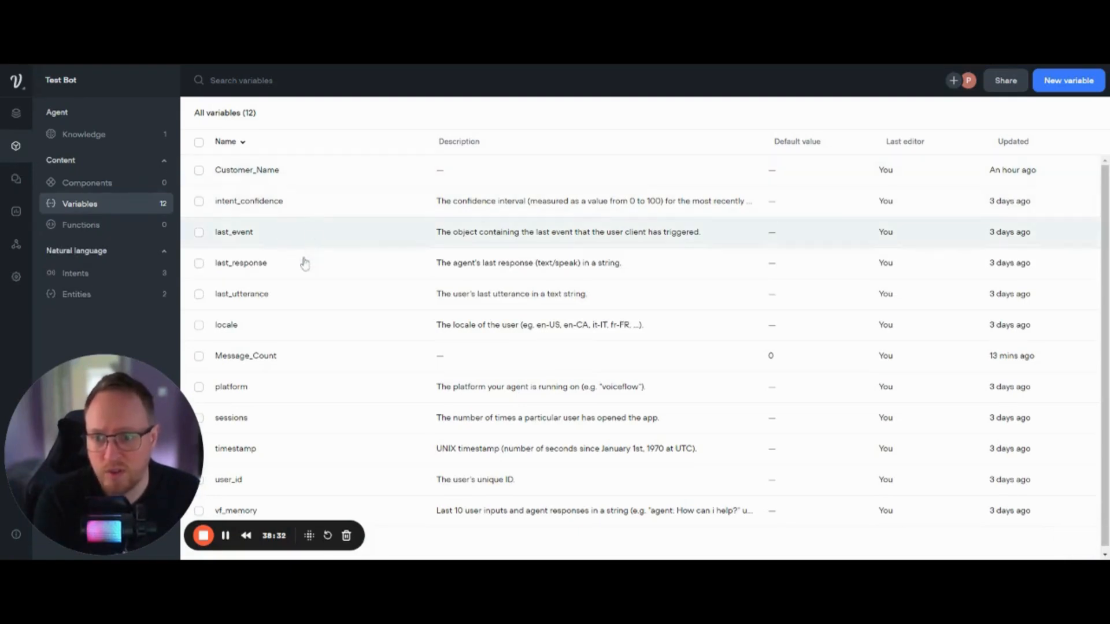
{"action": "scroll", "coordinate": [303, 231], "scroll_direction": "down", "scroll_amount": 1}
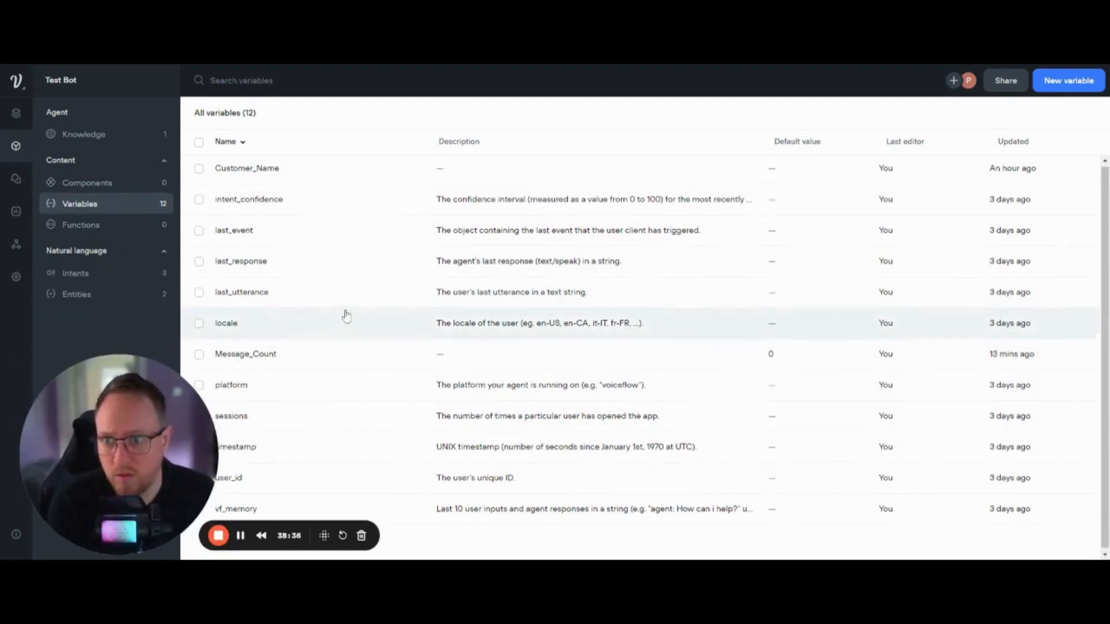
{"action": "scroll", "coordinate": [346, 288], "scroll_direction": "up", "scroll_amount": 1}
{"action": "scroll", "coordinate": [346, 289], "scroll_direction": "down", "scroll_amount": 1}
{"action": "left_click", "coordinate": [297, 351]}
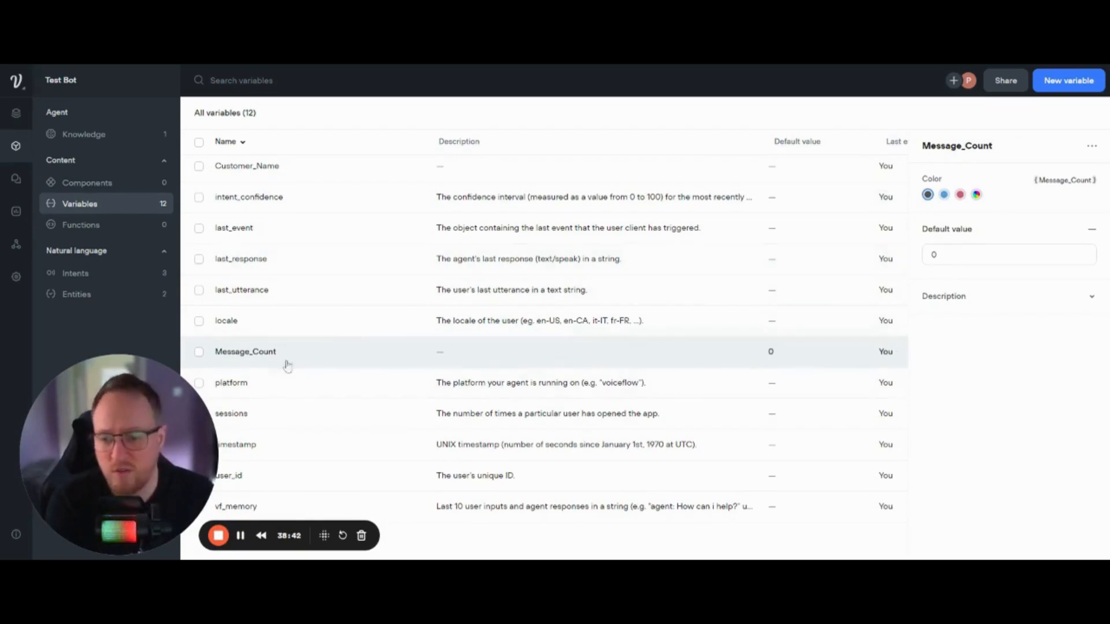
{"action": "left_click", "coordinate": [936, 255]}
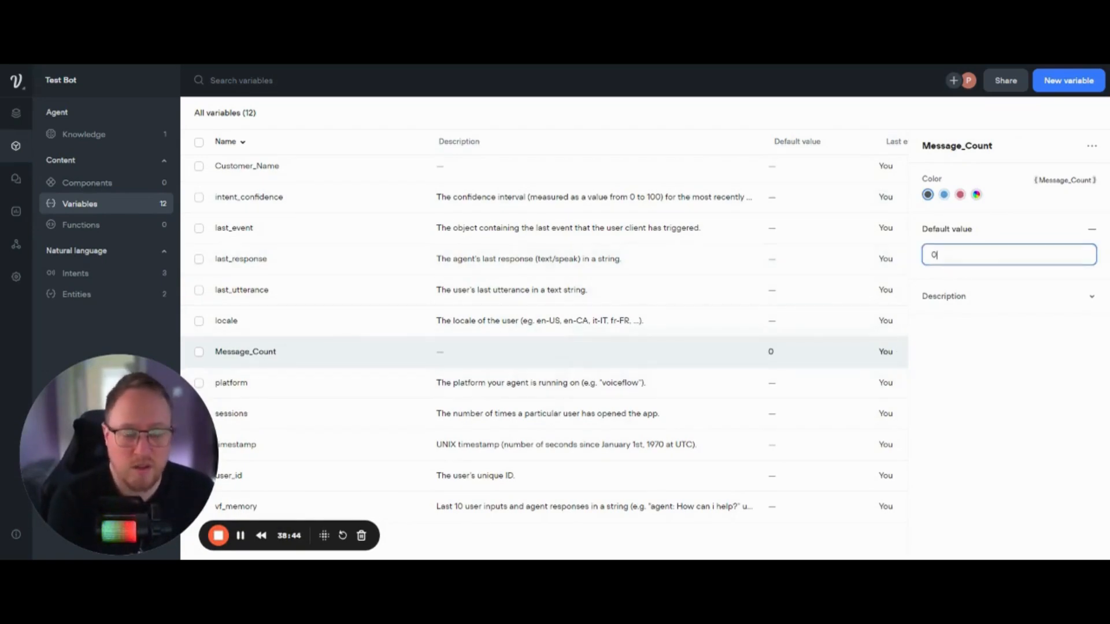
{"action": "key", "text": "ctrl+a"}
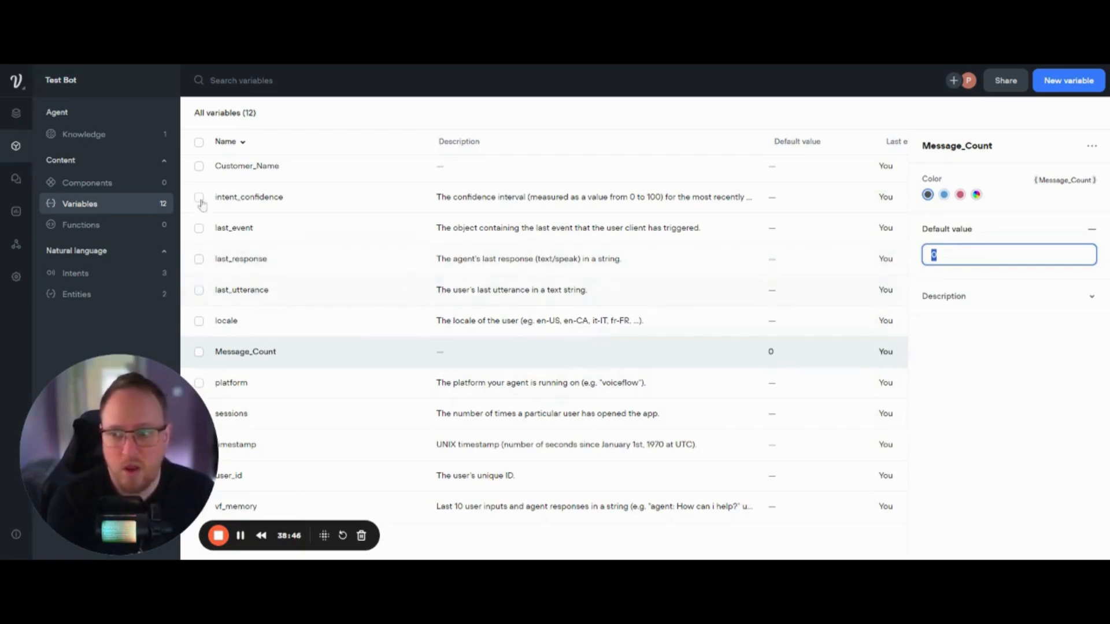
- Return to the Home flow, place New Block 13 directly beneath New Block 1, and move New Block 12 well below New Block 2
{"action": "left_click", "coordinate": [16, 113]}
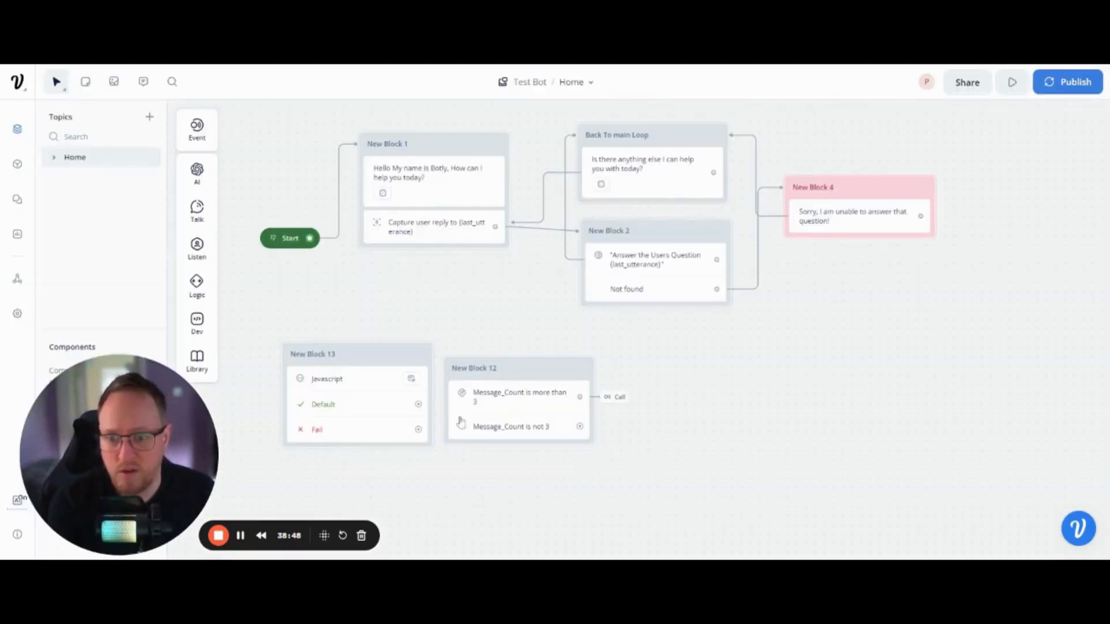
{"action": "left_click_drag", "start_coordinate": [350, 358], "coordinate": [422, 273]}
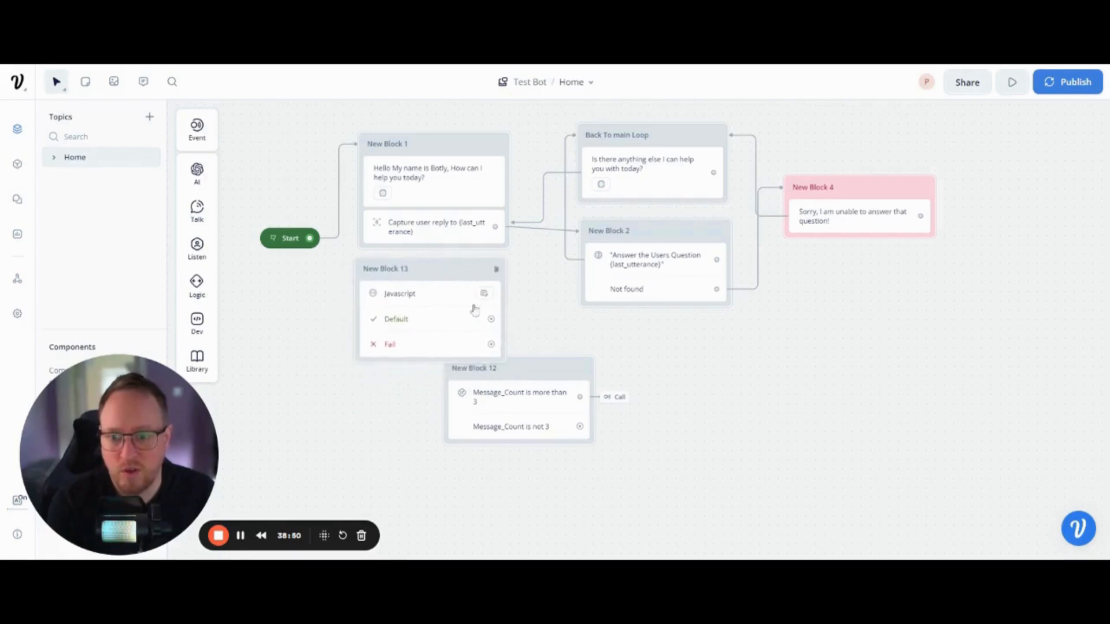
{"action": "left_click_drag", "start_coordinate": [549, 367], "coordinate": [723, 489]}
{"action": "mouse_move", "coordinate": [197, 320]}
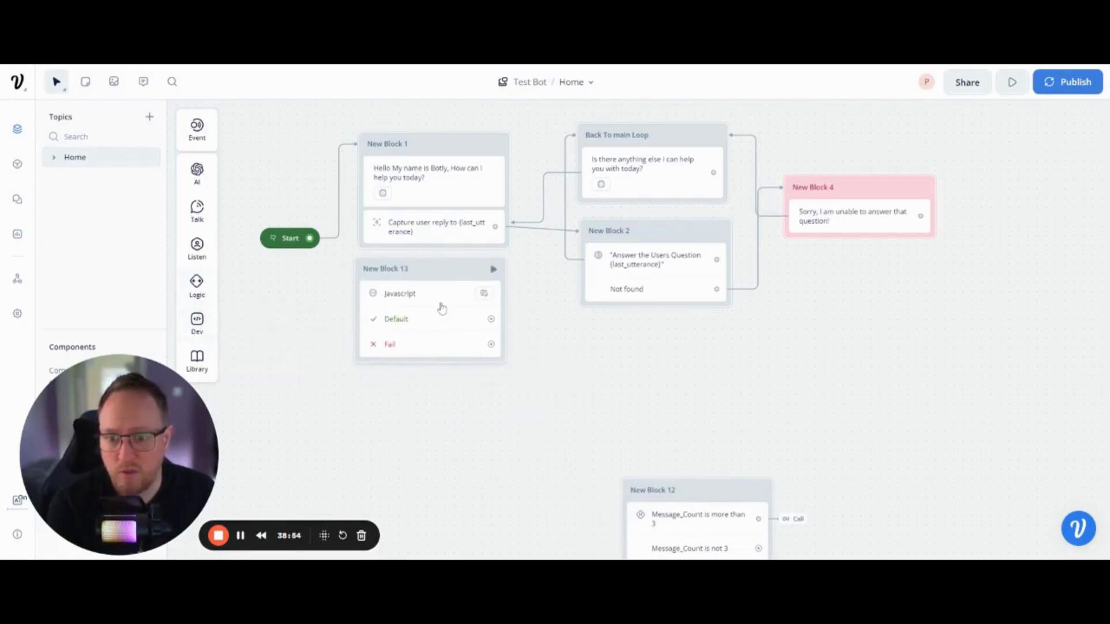
{"action": "left_click_drag", "start_coordinate": [446, 273], "coordinate": [447, 283]}
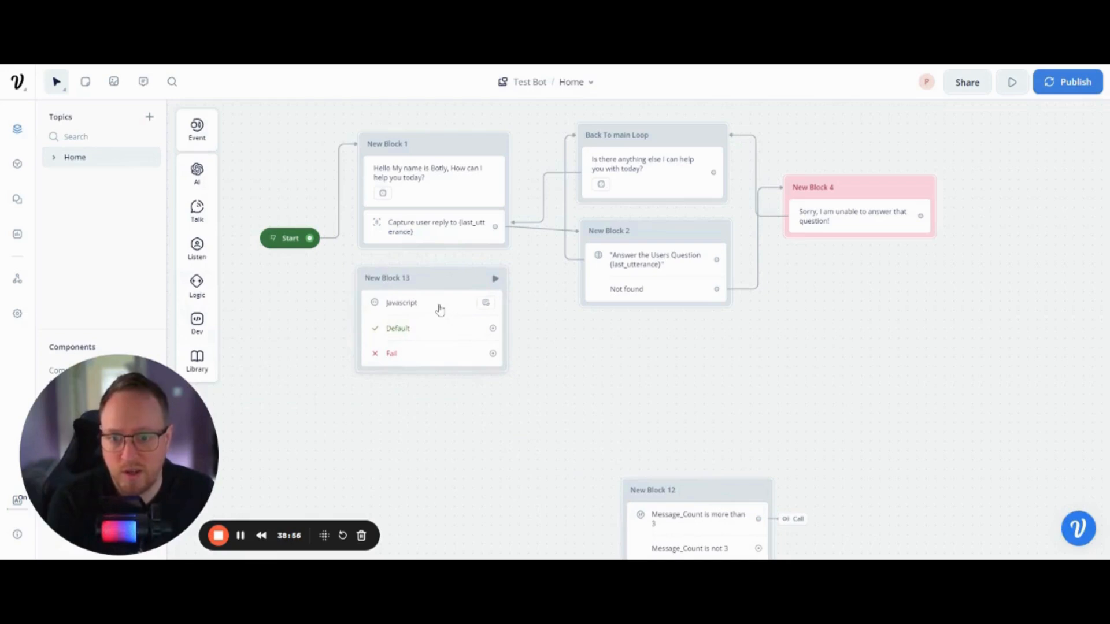
- Open New Block 13's Javascript step and examine its code line
{"action": "left_click", "coordinate": [439, 311]}
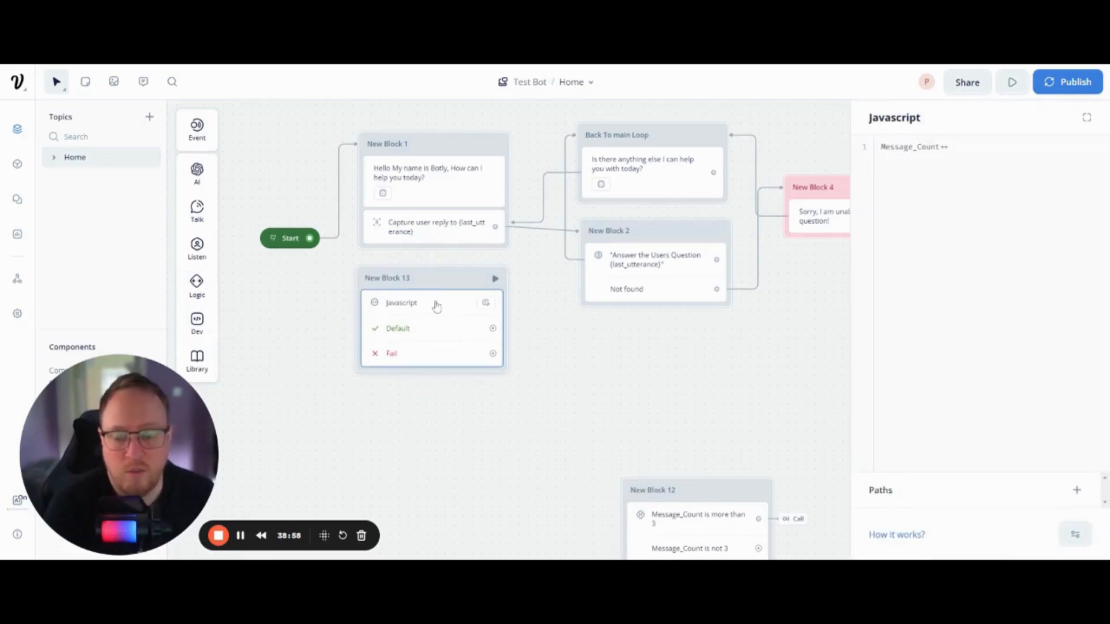
{"action": "left_click_drag", "start_coordinate": [880, 147], "coordinate": [950, 147]}
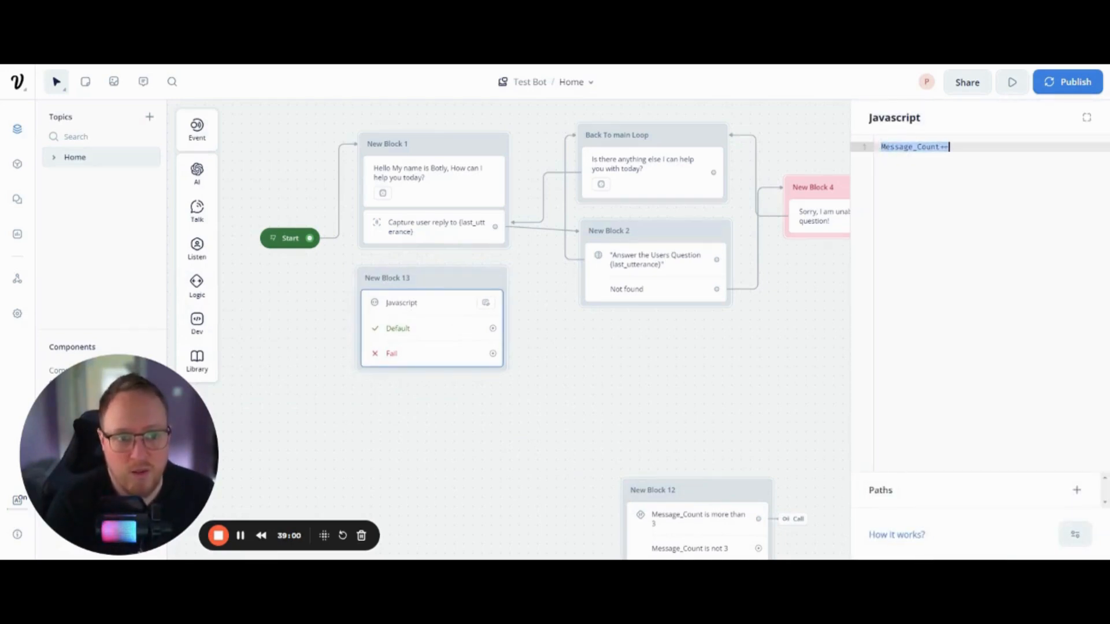
{"action": "left_click", "coordinate": [940, 147]}
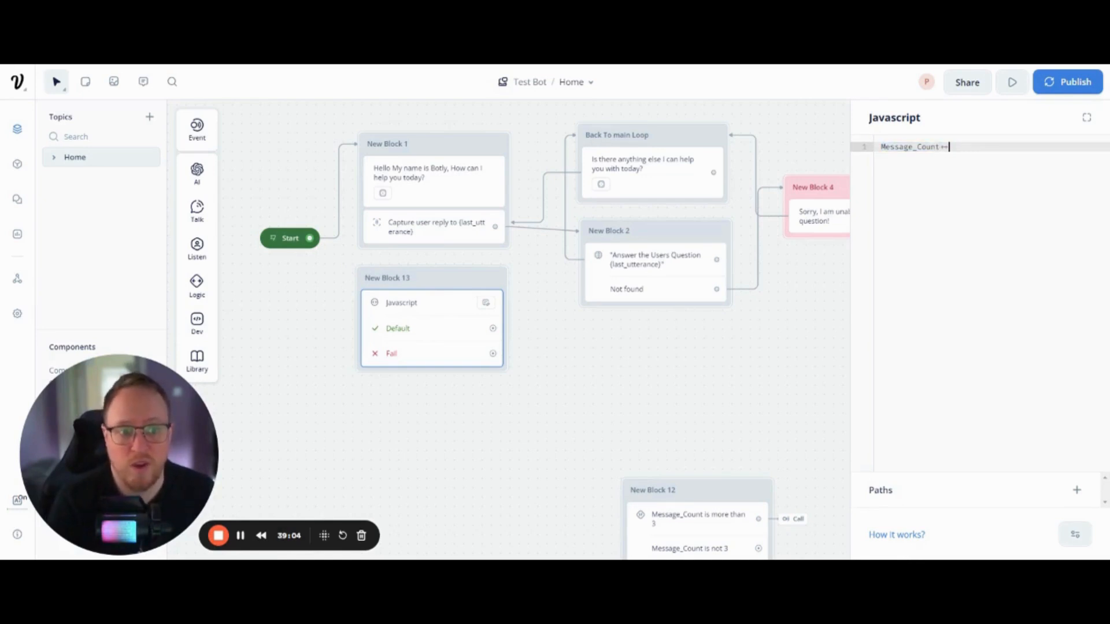
{"action": "key", "text": "Return"}
{"action": "key", "text": "Return"}
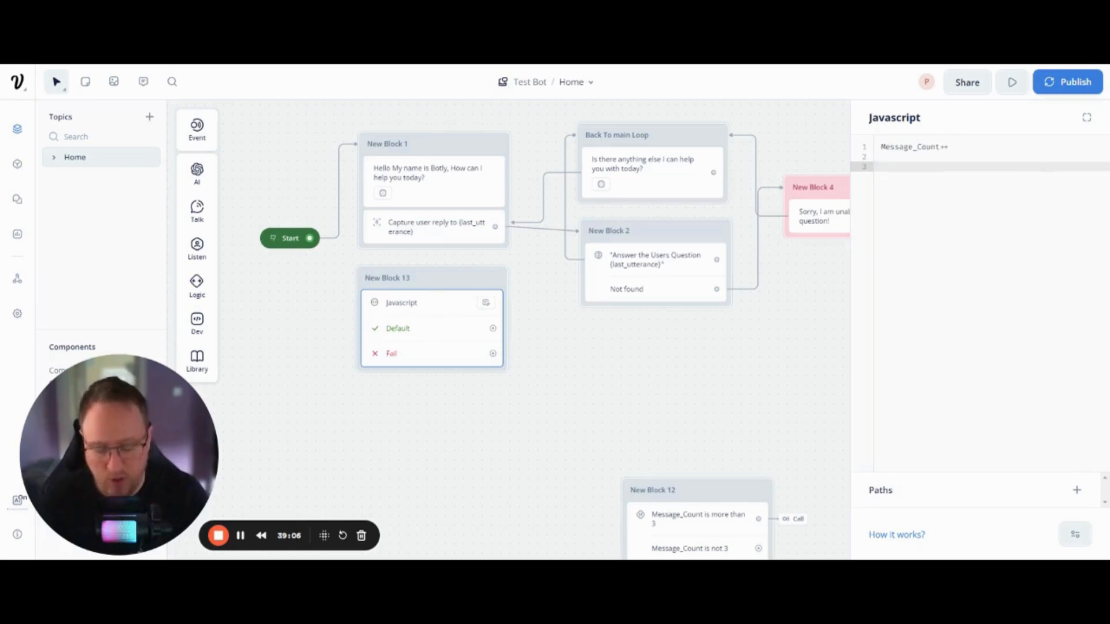
{"action": "type", "text": "mes"}
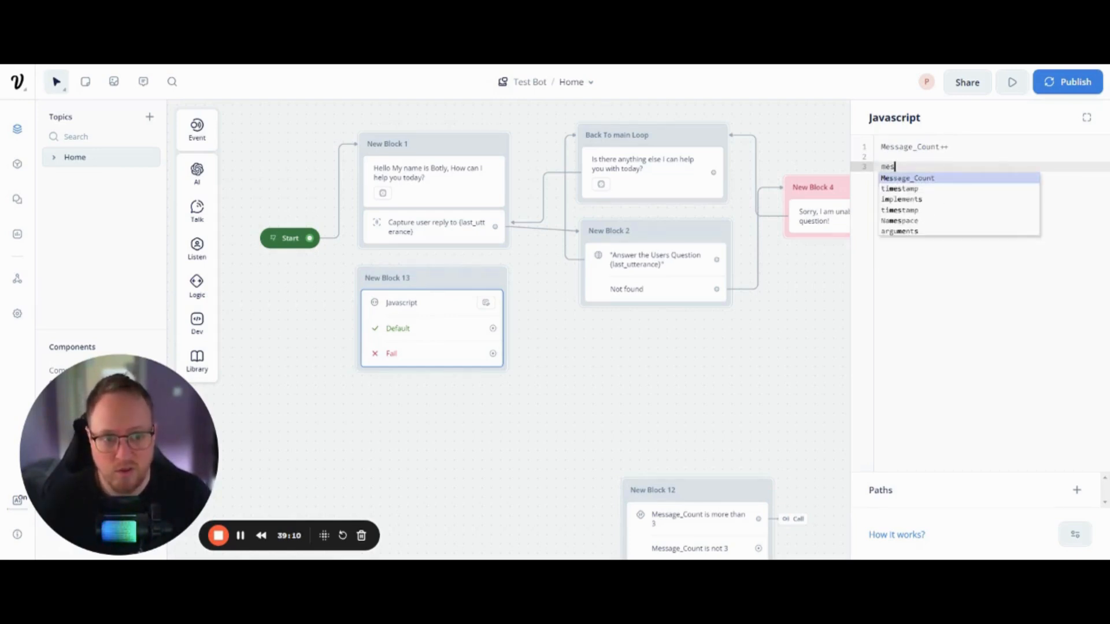
{"action": "key", "text": "BackSpace"}
{"action": "key", "text": "BackSpace"}
{"action": "key", "text": "BackSpace"}
{"action": "key", "text": "BackSpace"}
{"action": "key", "text": "BackSpace"}
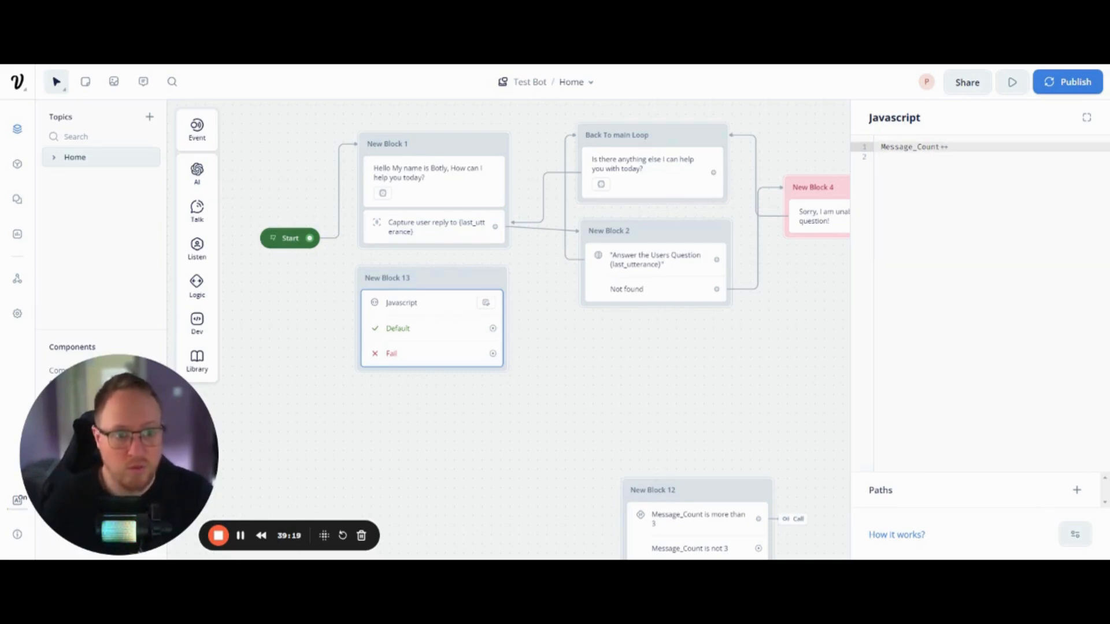
{"action": "left_click", "coordinate": [881, 156]}
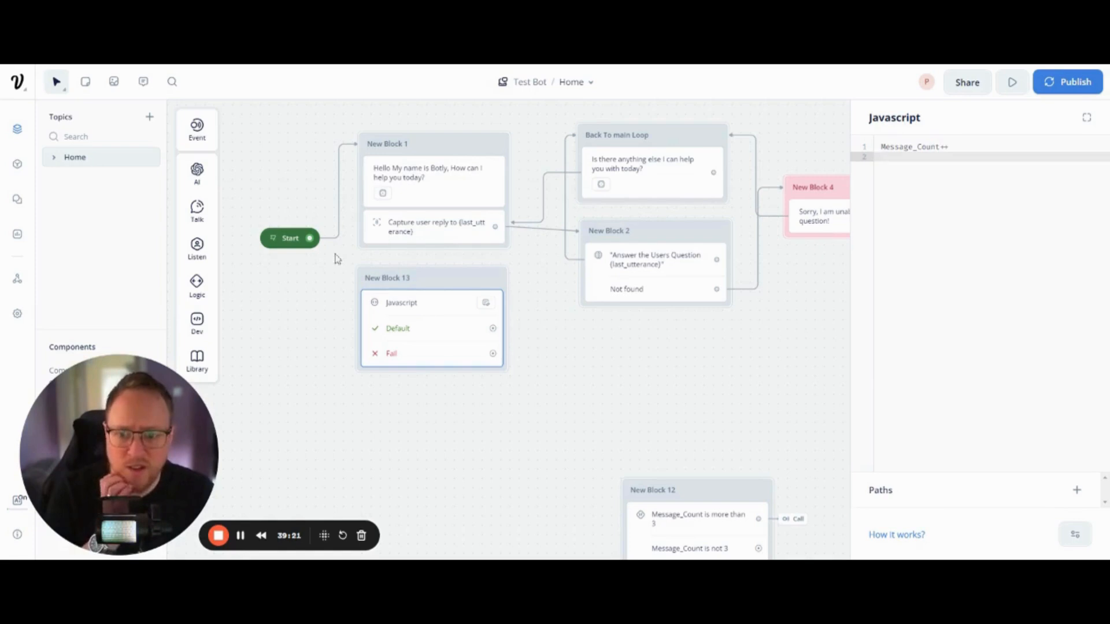
- Replace the link between New Block 1's capture step and New Block 2 with a route through New Block 13's Default path
{"action": "left_click", "coordinate": [442, 283]}
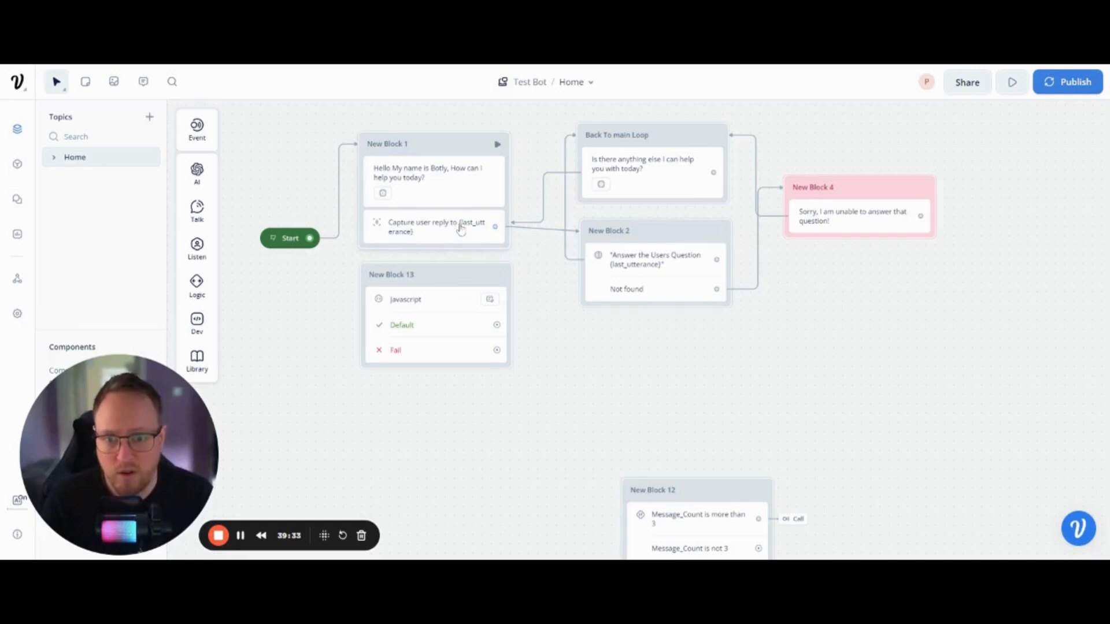
{"action": "left_click", "coordinate": [546, 231]}
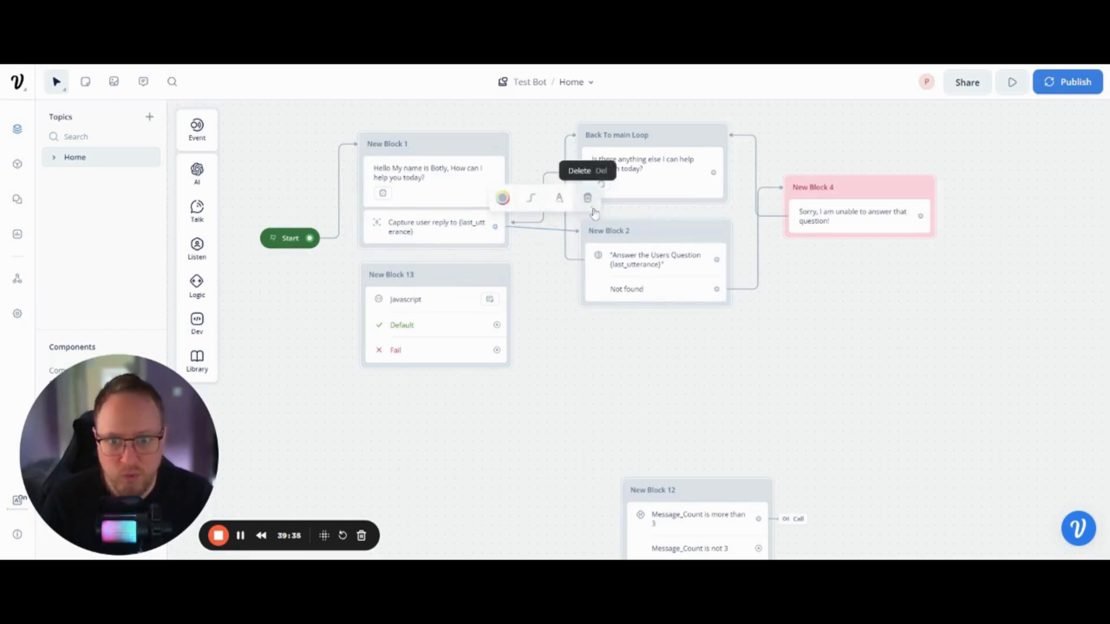
{"action": "left_click", "coordinate": [591, 206]}
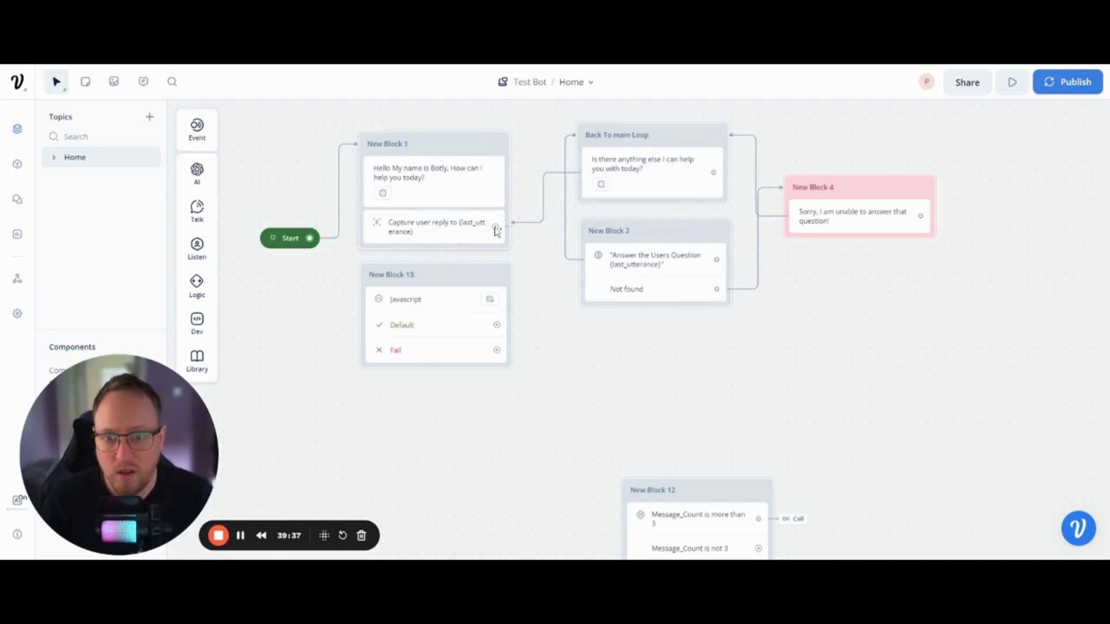
{"action": "left_click_drag", "start_coordinate": [496, 231], "coordinate": [440, 299]}
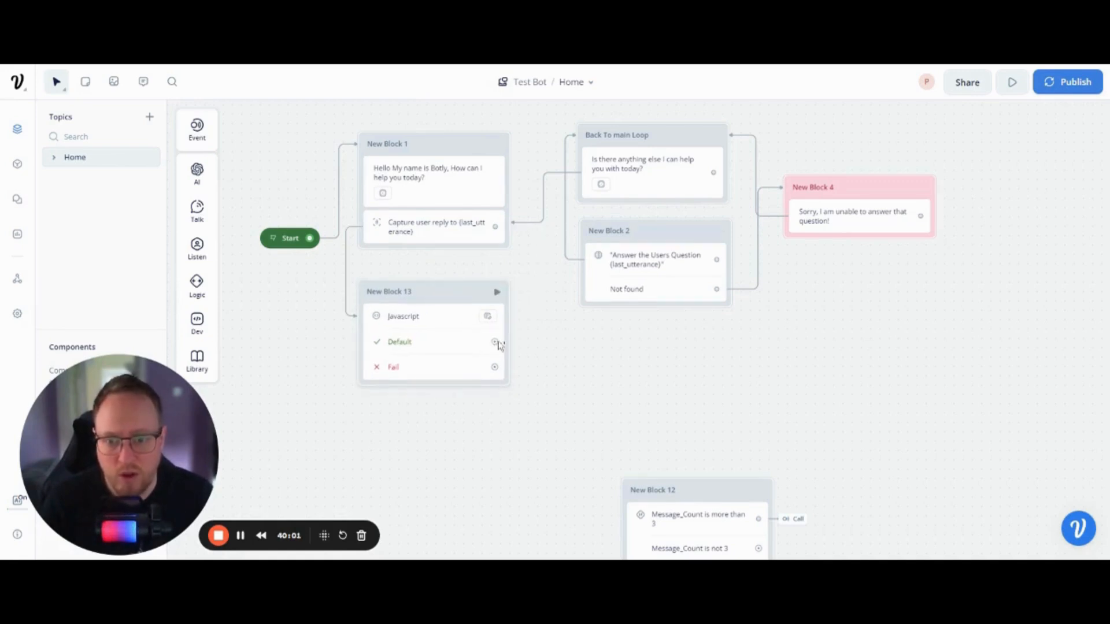
{"action": "left_click_drag", "start_coordinate": [496, 342], "coordinate": [590, 241]}
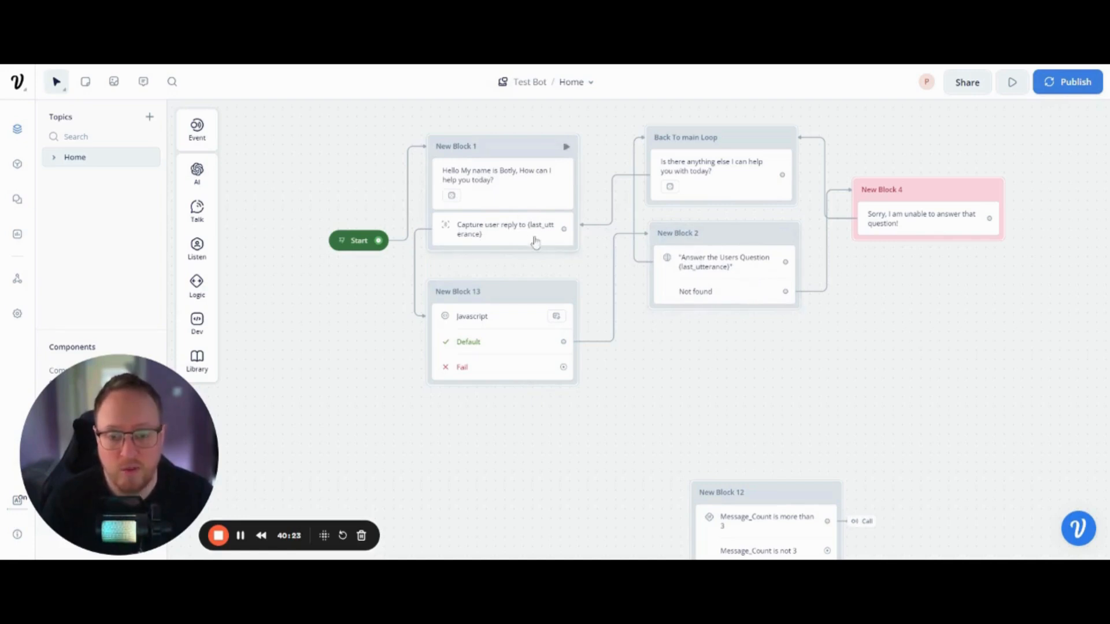
{"action": "left_click_drag", "start_coordinate": [494, 298], "coordinate": [498, 299]}
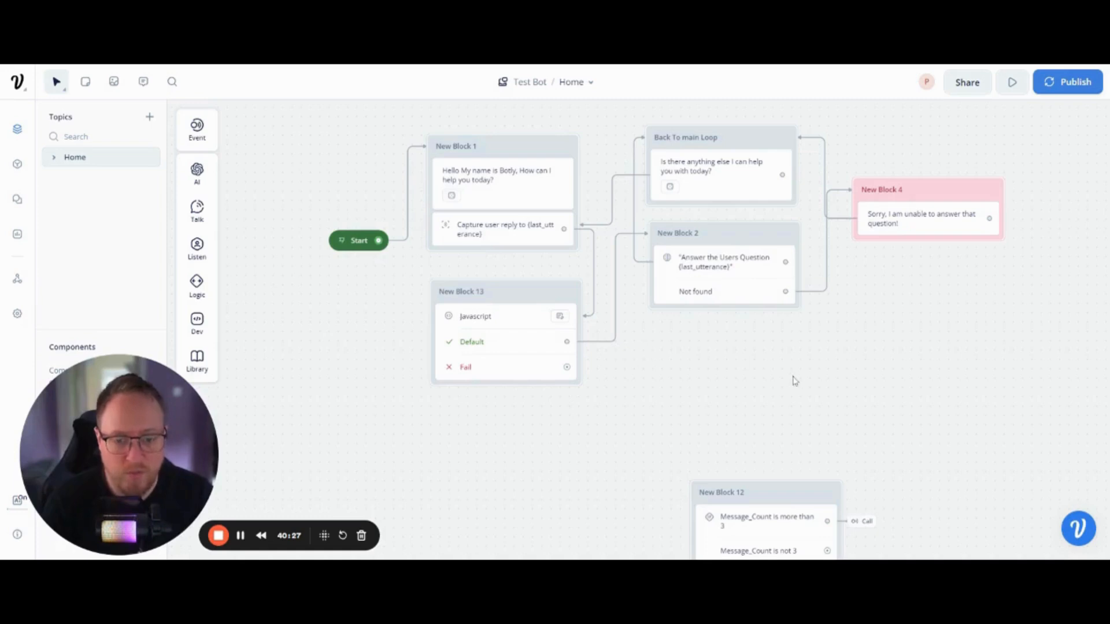
- Lower New Block 4 slightly and place New Block 12 directly above Back To main Loop
{"action": "left_click_drag", "start_coordinate": [794, 380], "coordinate": [619, 410]}
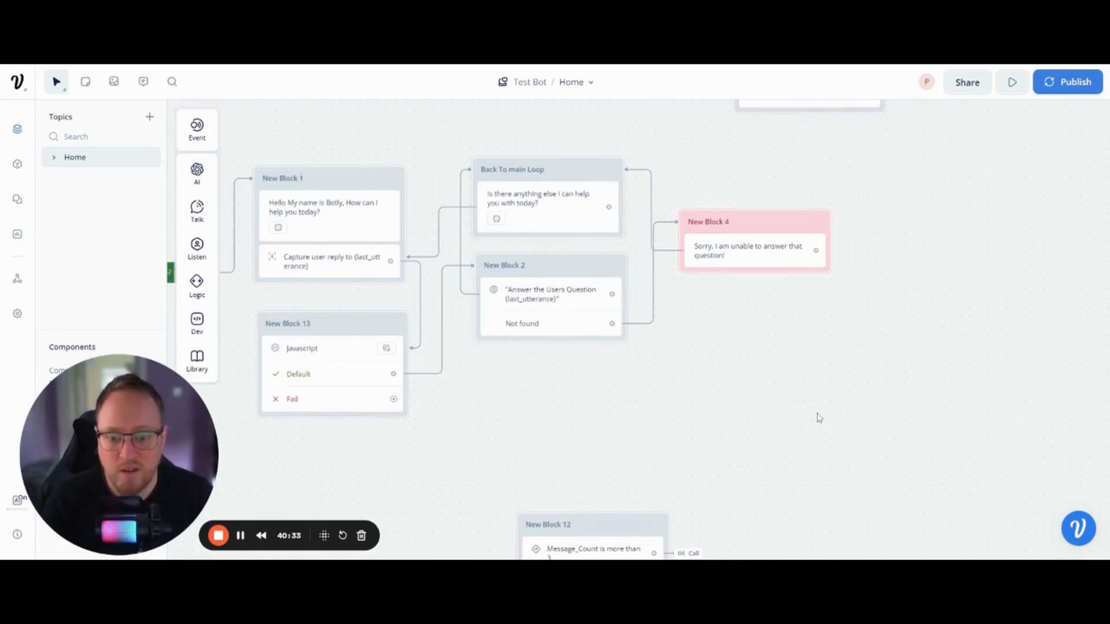
{"action": "scroll", "coordinate": [819, 417], "scroll_direction": "up", "scroll_amount": 3}
{"action": "scroll", "coordinate": [819, 417], "scroll_direction": "left", "scroll_amount": 3}
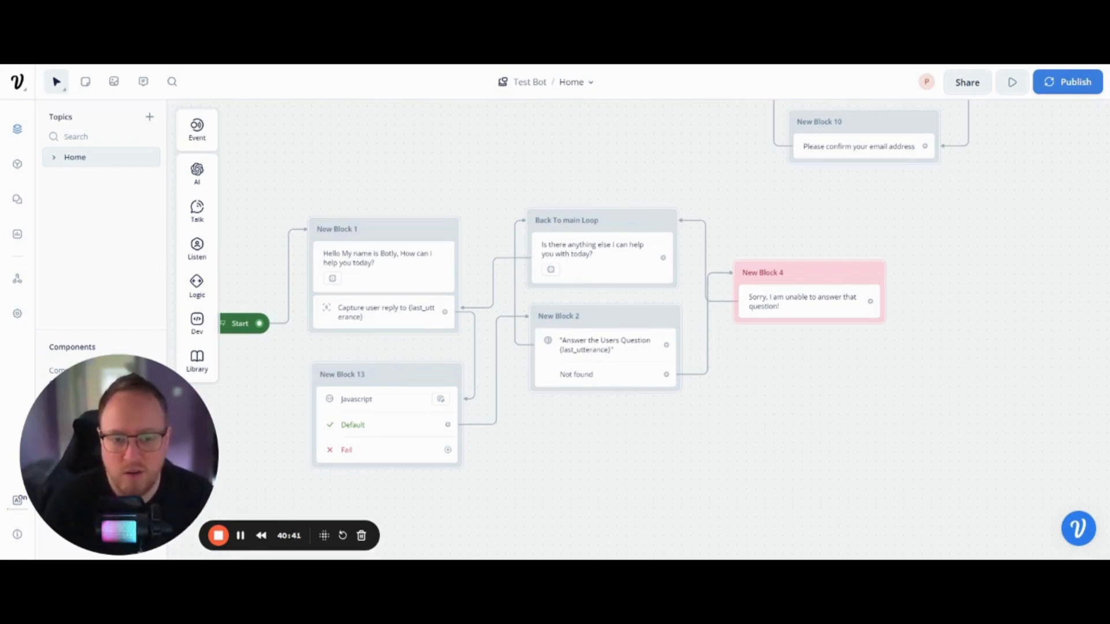
{"action": "left_click_drag", "start_coordinate": [817, 275], "coordinate": [821, 301]}
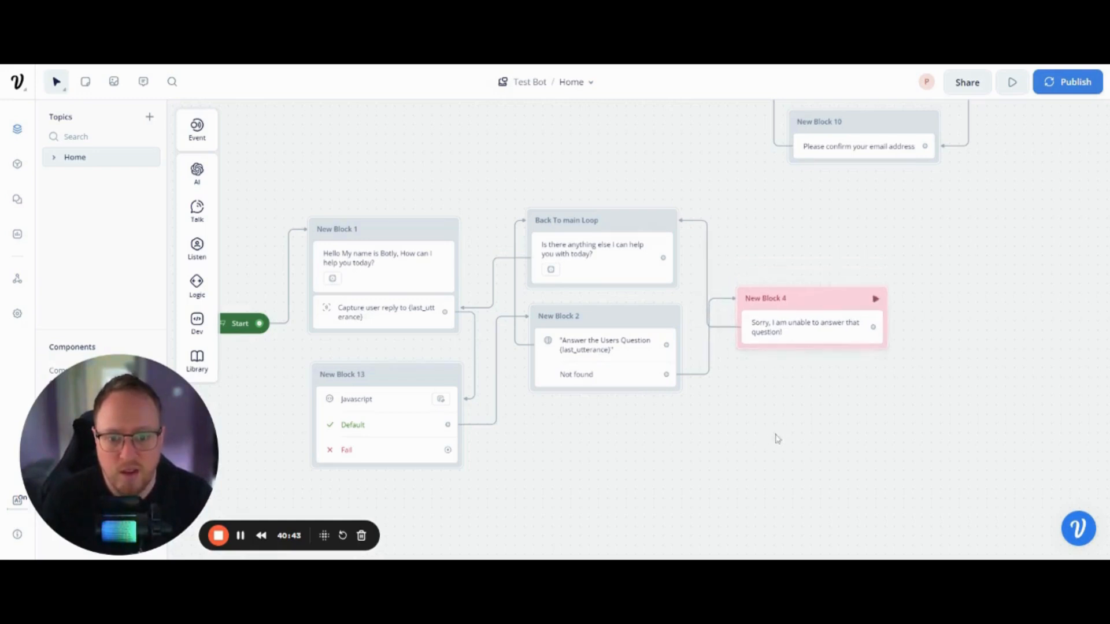
{"action": "left_click_drag", "start_coordinate": [697, 463], "coordinate": [717, 470]}
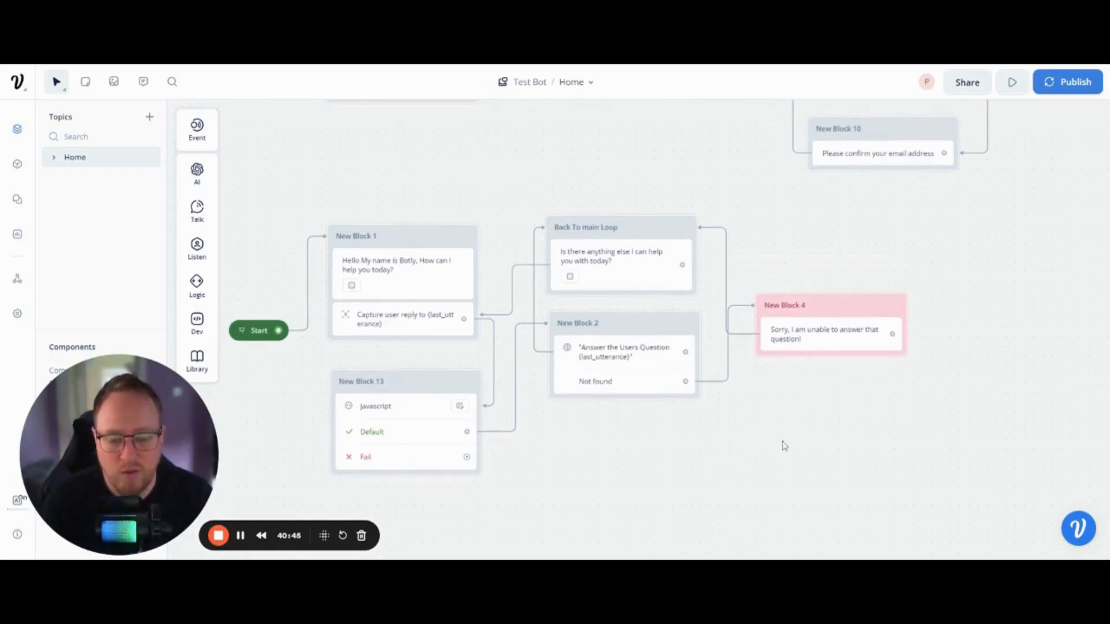
{"action": "left_click_drag", "start_coordinate": [784, 446], "coordinate": [743, 389]}
{"action": "left_click_drag", "start_coordinate": [631, 522], "coordinate": [693, 393]}
{"action": "mouse_move", "coordinate": [204, 287]}
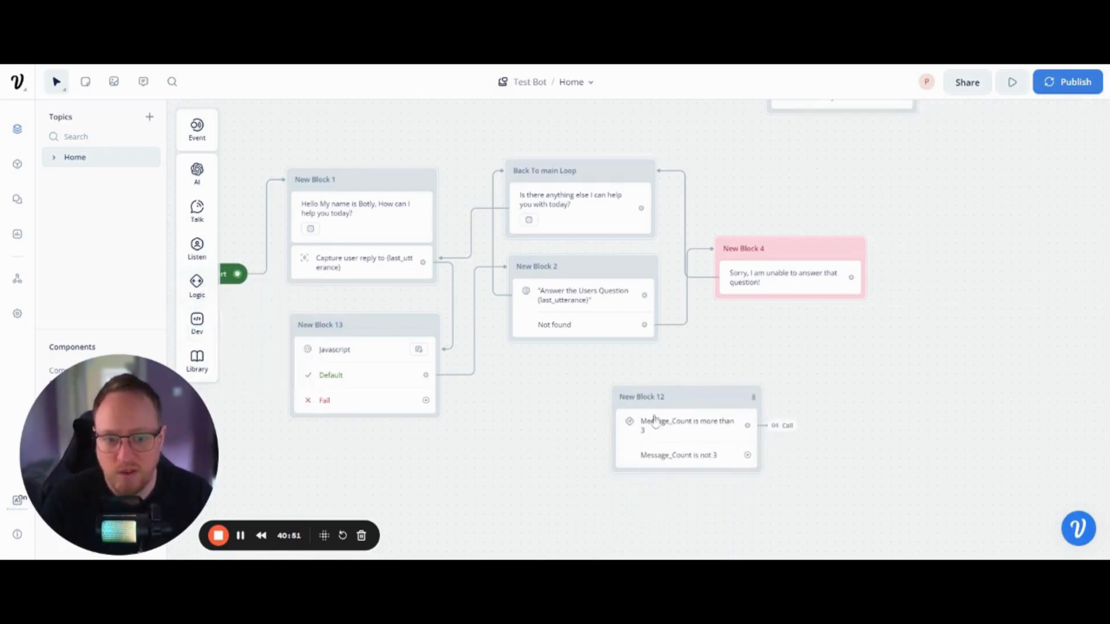
{"action": "left_click_drag", "start_coordinate": [705, 398], "coordinate": [613, 230]}
- Review New Block 12's two Message_Count rules, their comparison settings and the action that leads to the Call intent
{"action": "left_click", "coordinate": [602, 278]}
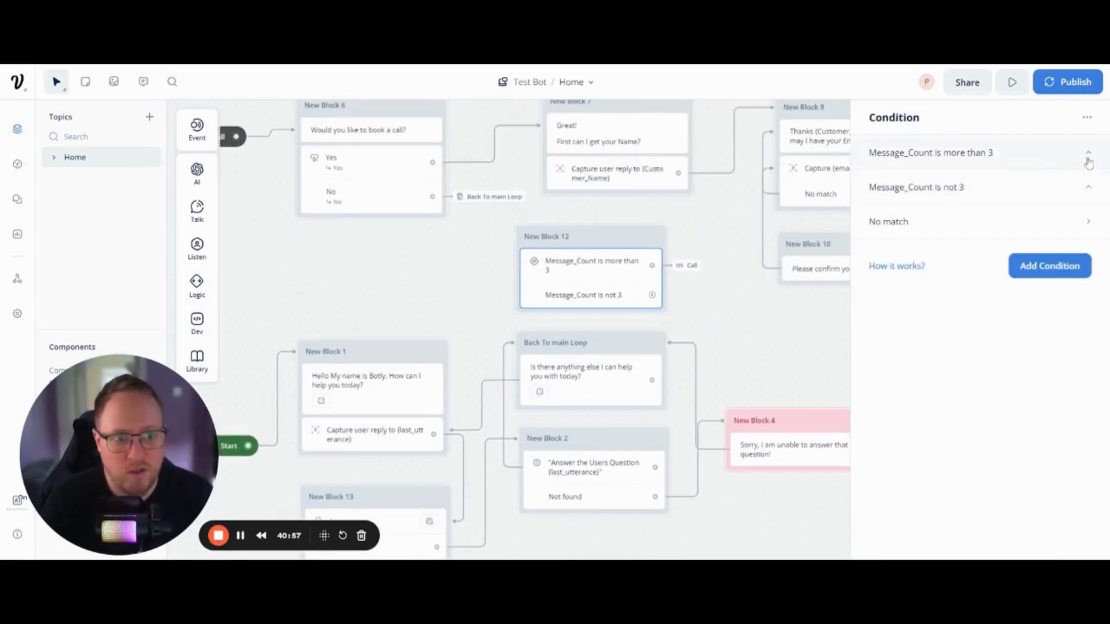
{"action": "left_click", "coordinate": [1090, 156]}
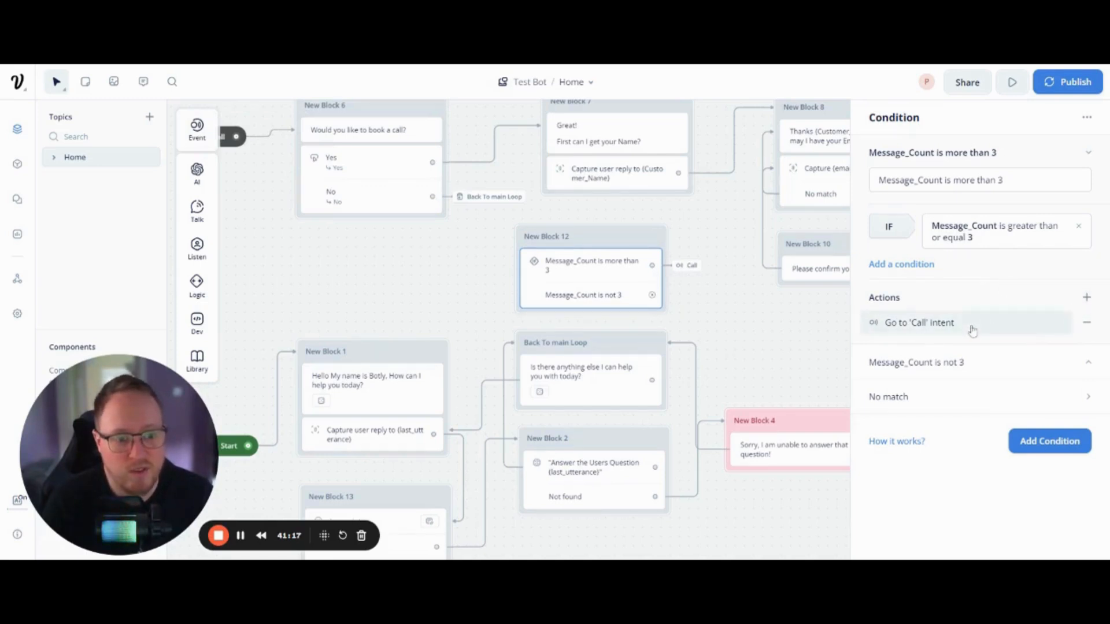
{"action": "left_click", "coordinate": [1052, 364]}
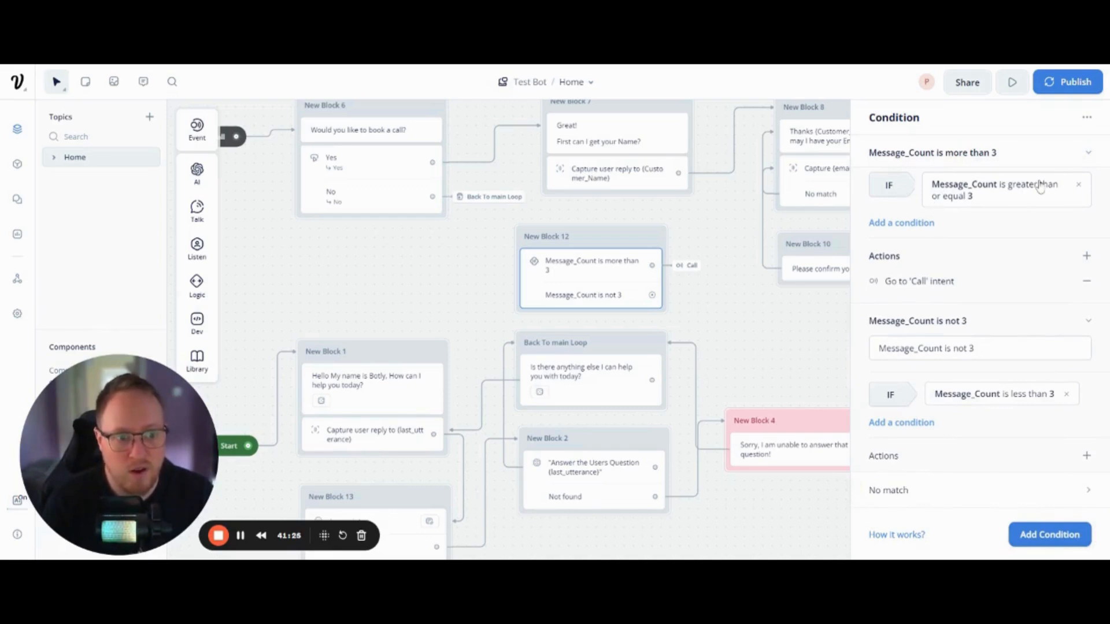
{"action": "left_click", "coordinate": [1004, 198]}
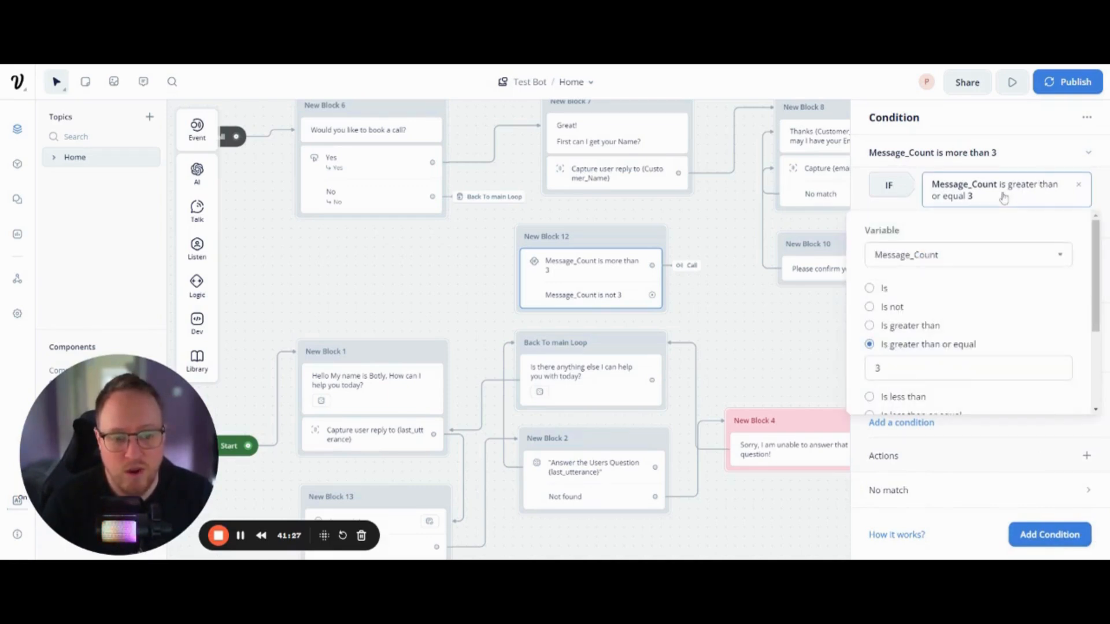
{"action": "left_click", "coordinate": [889, 211]}
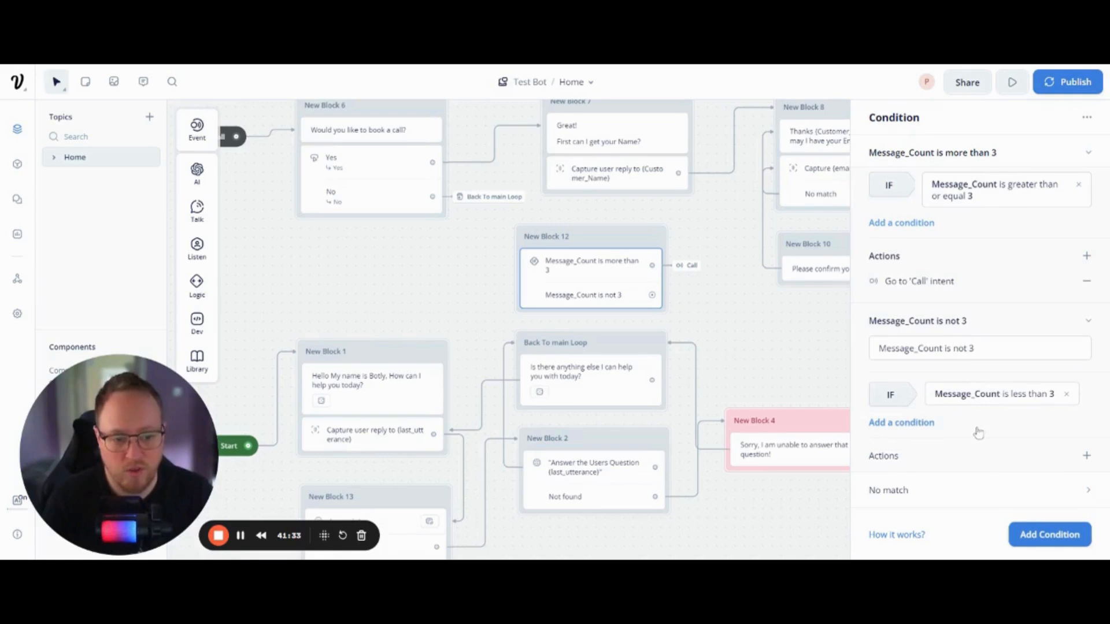
{"action": "left_click", "coordinate": [453, 305]}
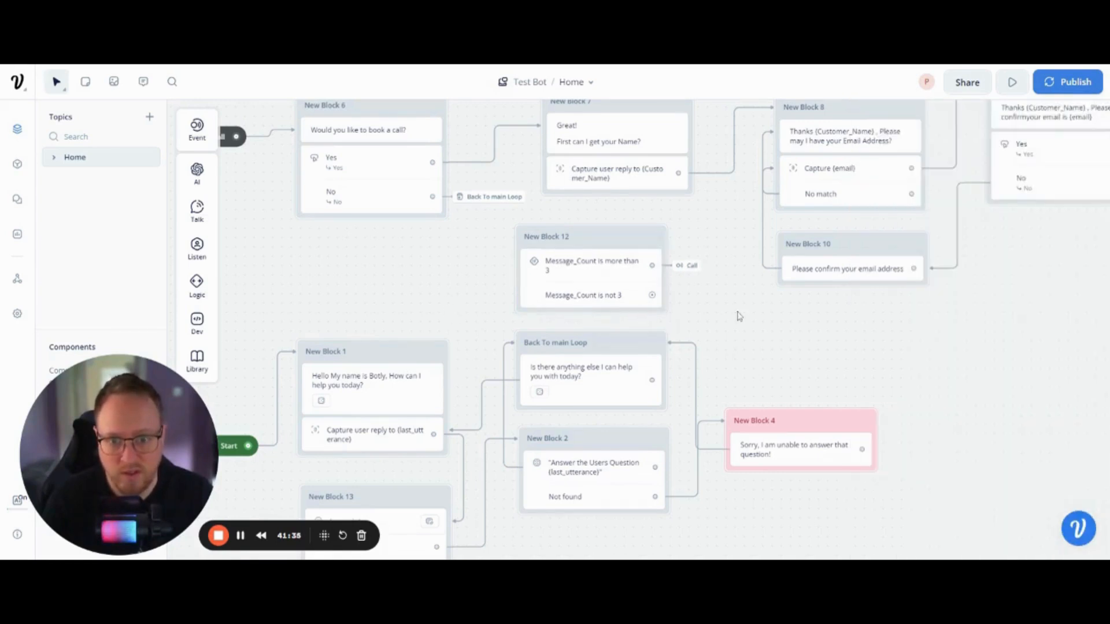
{"action": "left_click_drag", "start_coordinate": [736, 314], "coordinate": [664, 276]}
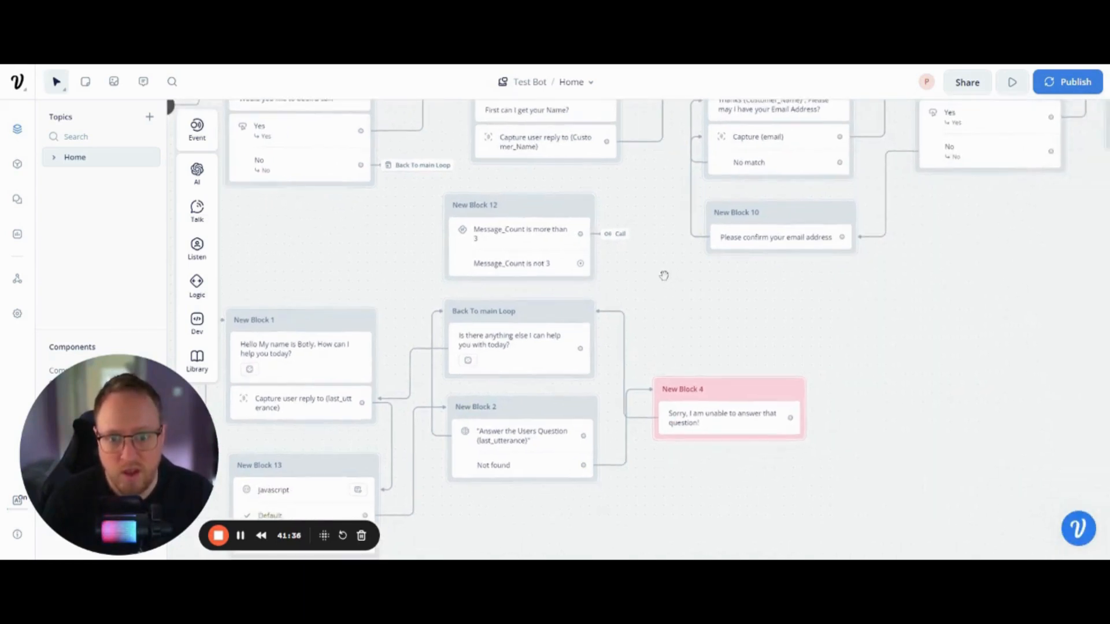
{"action": "left_click", "coordinate": [520, 233]}
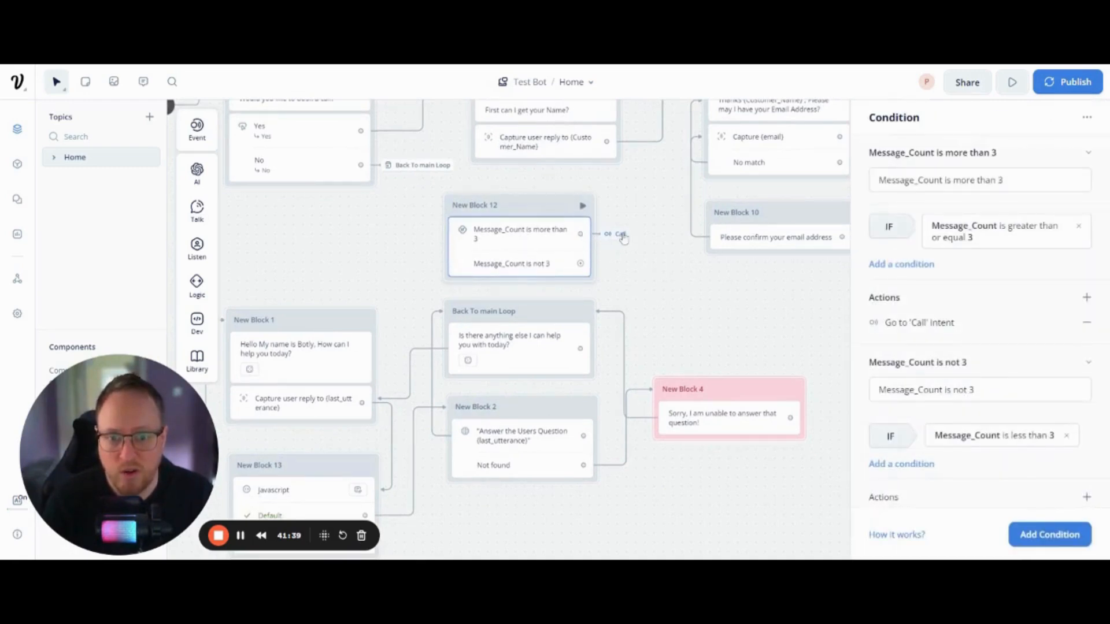
{"action": "left_click_drag", "start_coordinate": [628, 252], "coordinate": [790, 312]}
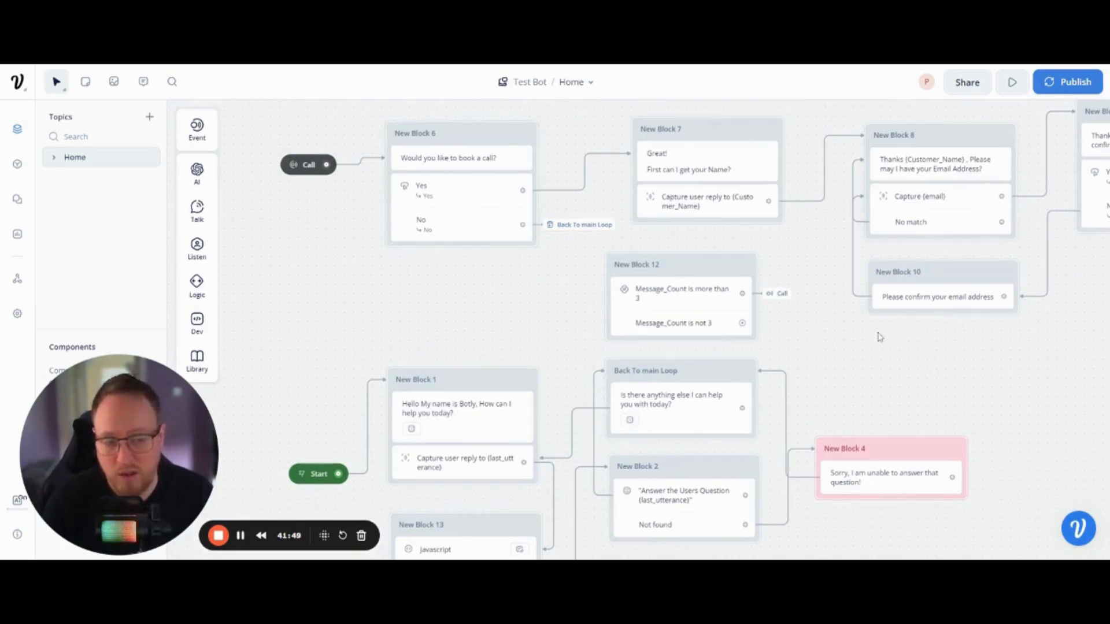
- Connect New Block 12's "Message_Count is not 3" path to the Back To main Loop block
{"action": "scroll", "coordinate": [768, 315], "scroll_direction": "down", "scroll_amount": 3}
{"action": "scroll", "coordinate": [768, 315], "scroll_direction": "right", "scroll_amount": 5}
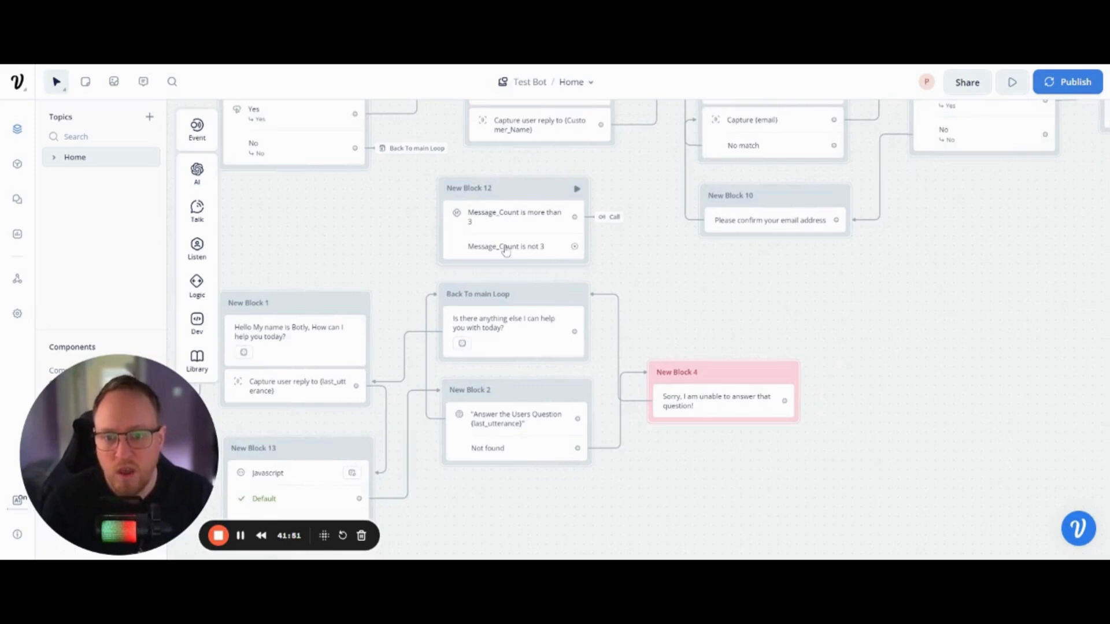
{"action": "left_click", "coordinate": [501, 250]}
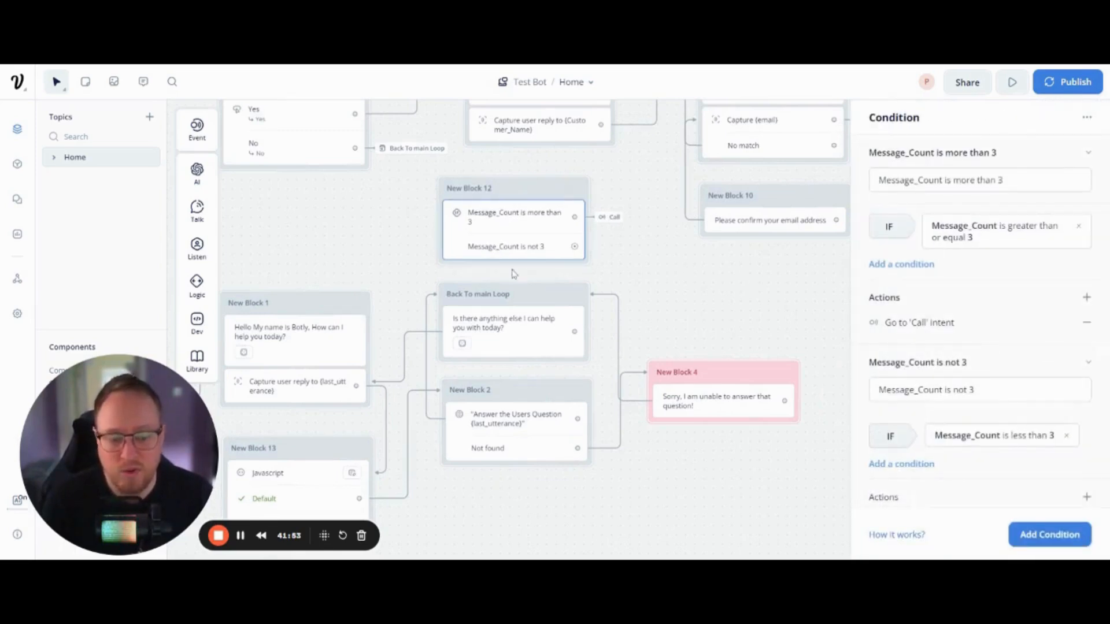
{"action": "left_click_drag", "start_coordinate": [346, 243], "coordinate": [398, 204]}
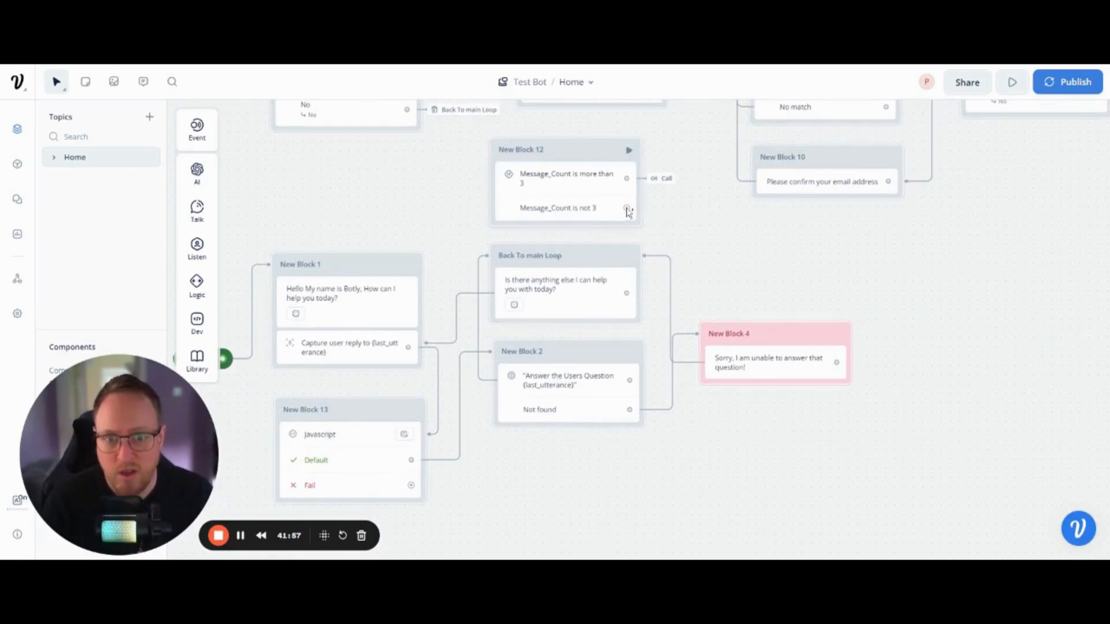
{"action": "left_click_drag", "start_coordinate": [627, 209], "coordinate": [555, 251]}
{"action": "left_click_drag", "start_coordinate": [682, 455], "coordinate": [727, 437]}
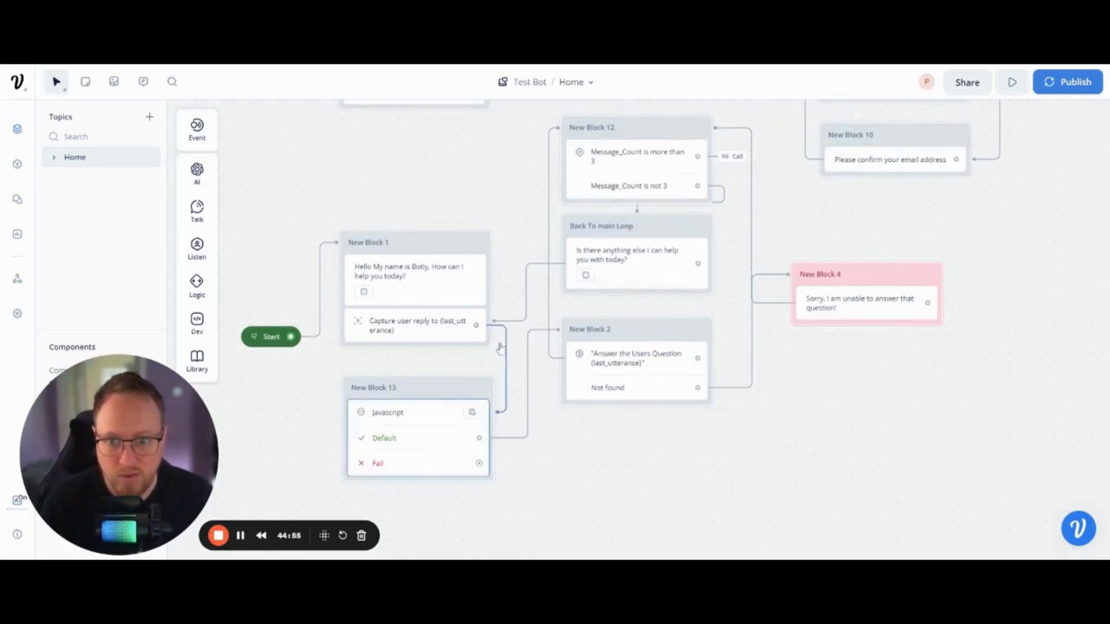
- Run the prototype from Start and send three nonsense messages, "sdfsgs", "ddfgdh" and "fgsdhfd", to test the message counter
{"action": "left_click", "coordinate": [255, 337]}
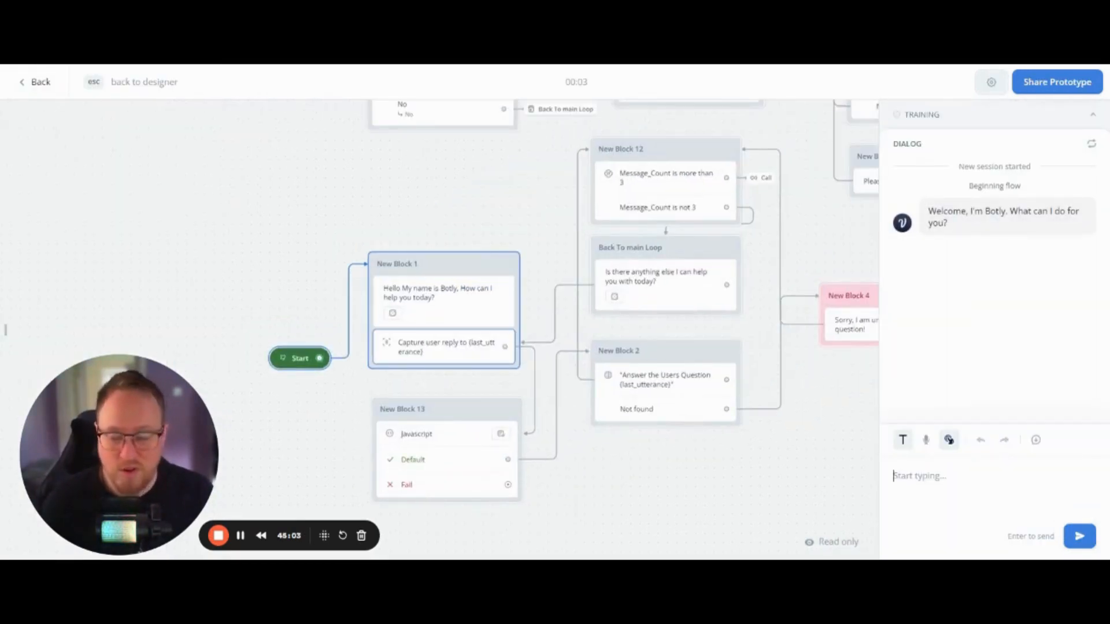
{"action": "type", "text": "Sdfsgs"}
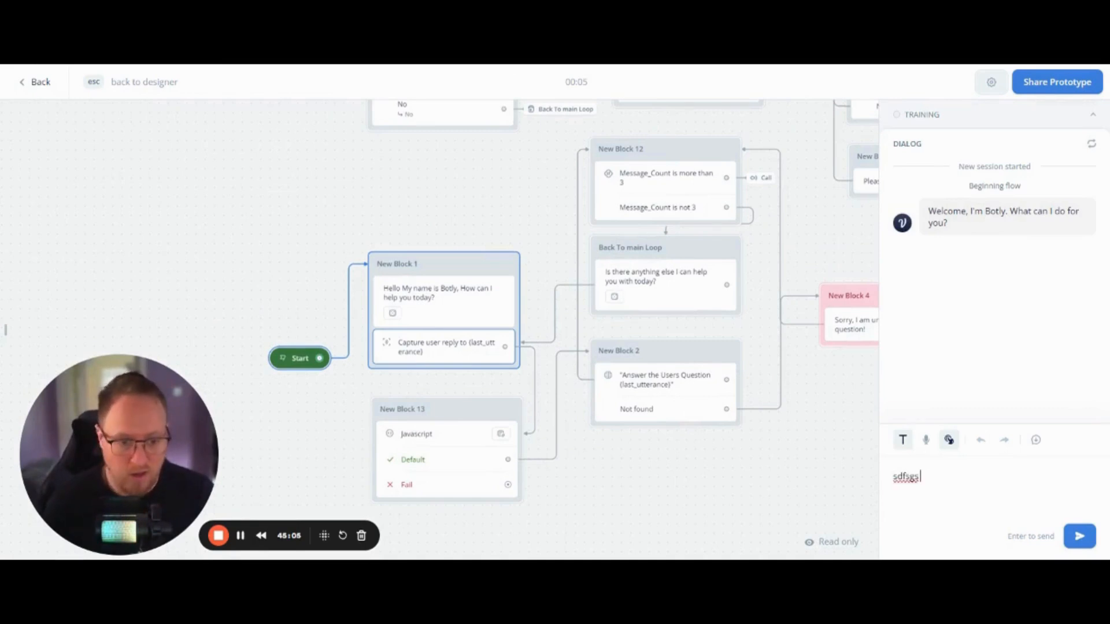
{"action": "key", "text": "Return"}
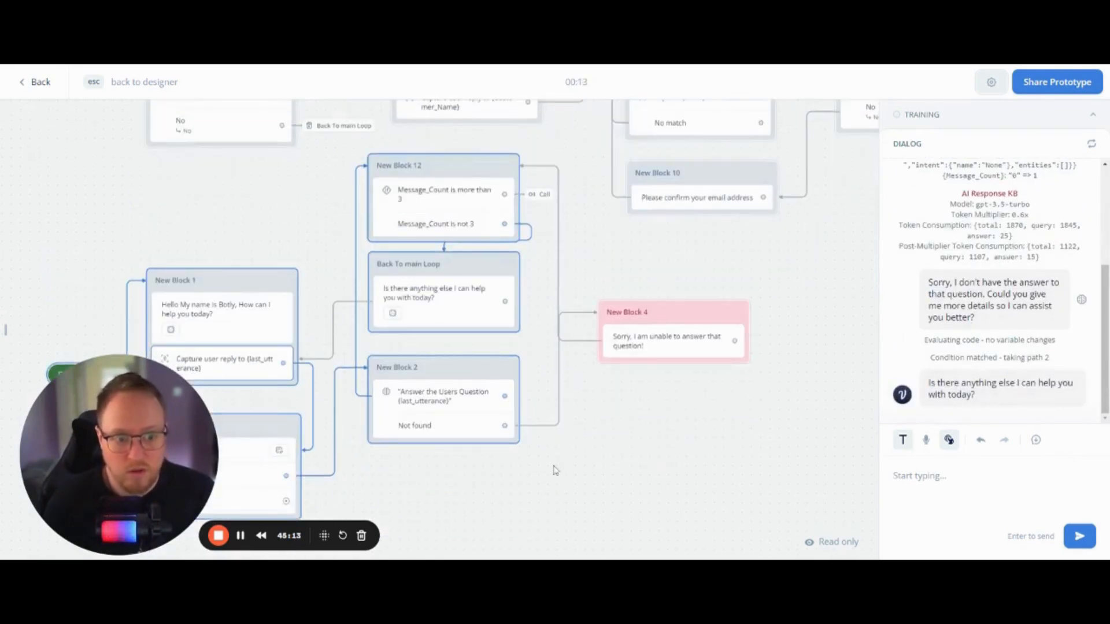
{"action": "type", "text": "Ddfgdh"}
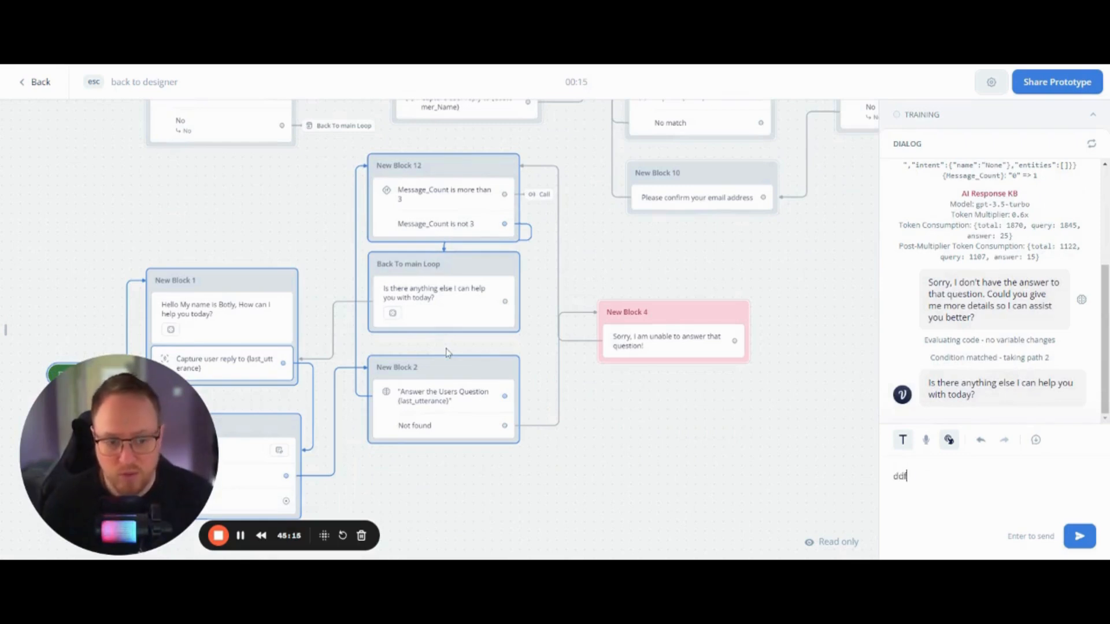
{"action": "key", "text": "Return"}
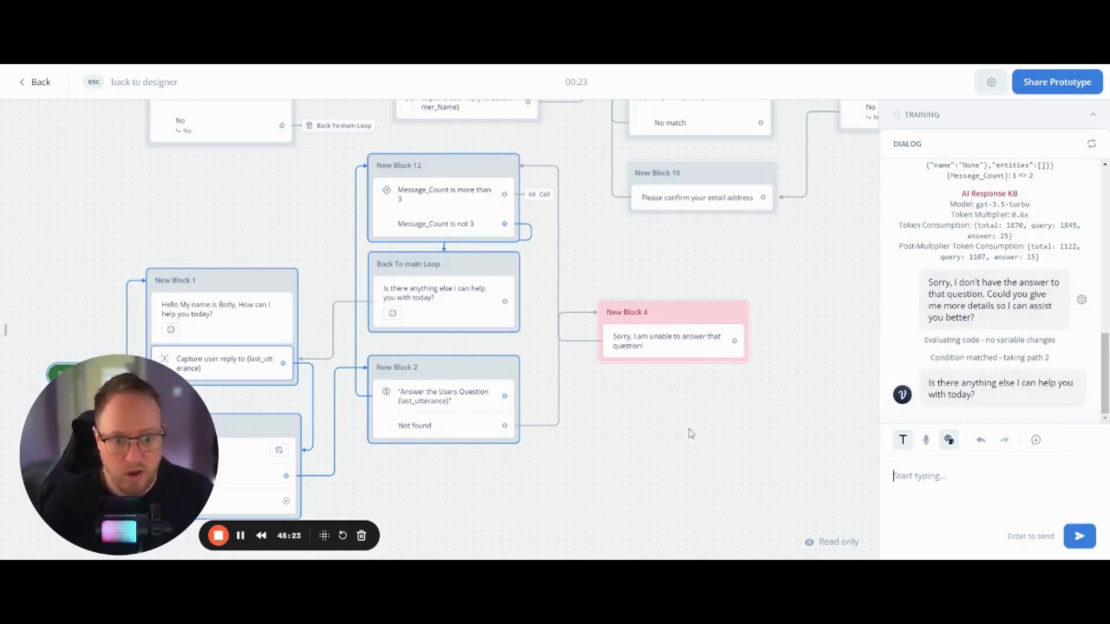
{"action": "type", "text": "Fgsdhfd"}
{"action": "key", "text": "Return"}
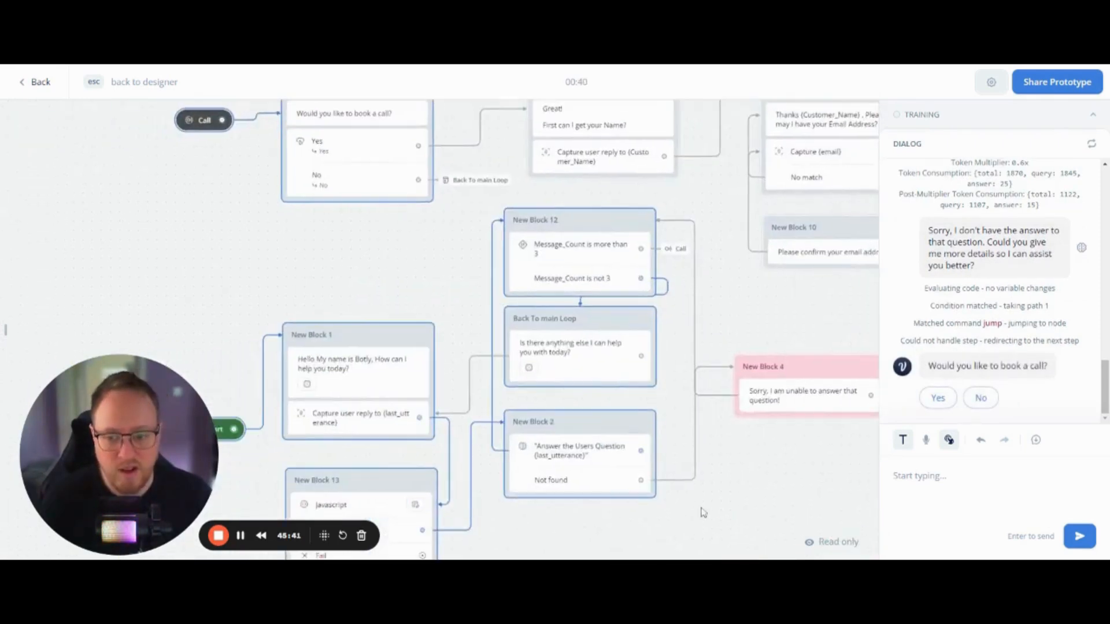
- Examine the path the test conversation took through the main loop and the Call branch, viewing the whole flow
{"action": "left_click_drag", "start_coordinate": [703, 512], "coordinate": [731, 419]}
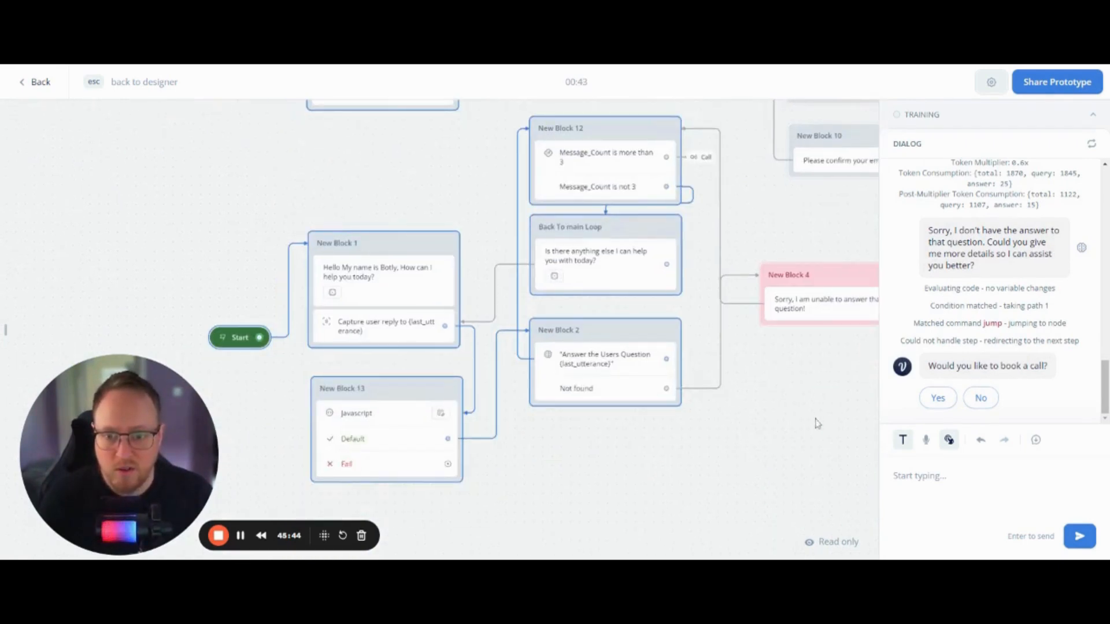
{"action": "left_click_drag", "start_coordinate": [812, 412], "coordinate": [701, 516]}
{"action": "left_click_drag", "start_coordinate": [840, 357], "coordinate": [619, 342]}
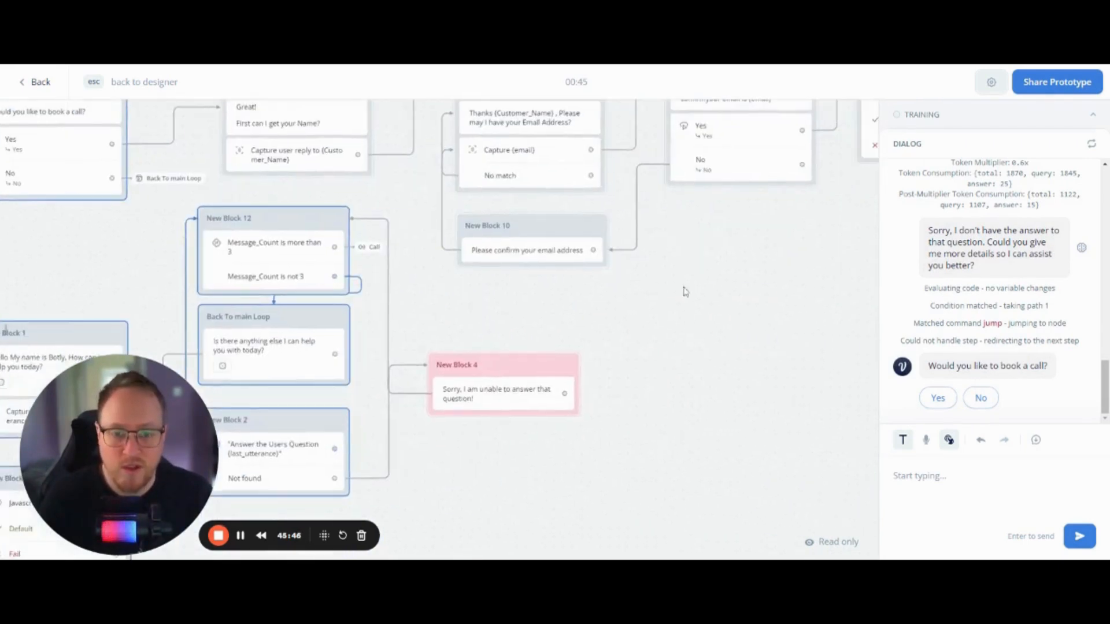
{"action": "left_click_drag", "start_coordinate": [858, 293], "coordinate": [770, 322]}
{"action": "scroll", "coordinate": [766, 400], "scroll_direction": "down", "scroll_amount": 2}
{"action": "scroll", "coordinate": [765, 400], "scroll_direction": "down", "scroll_amount": 2}
{"action": "left_click_drag", "start_coordinate": [647, 389], "coordinate": [680, 395]}
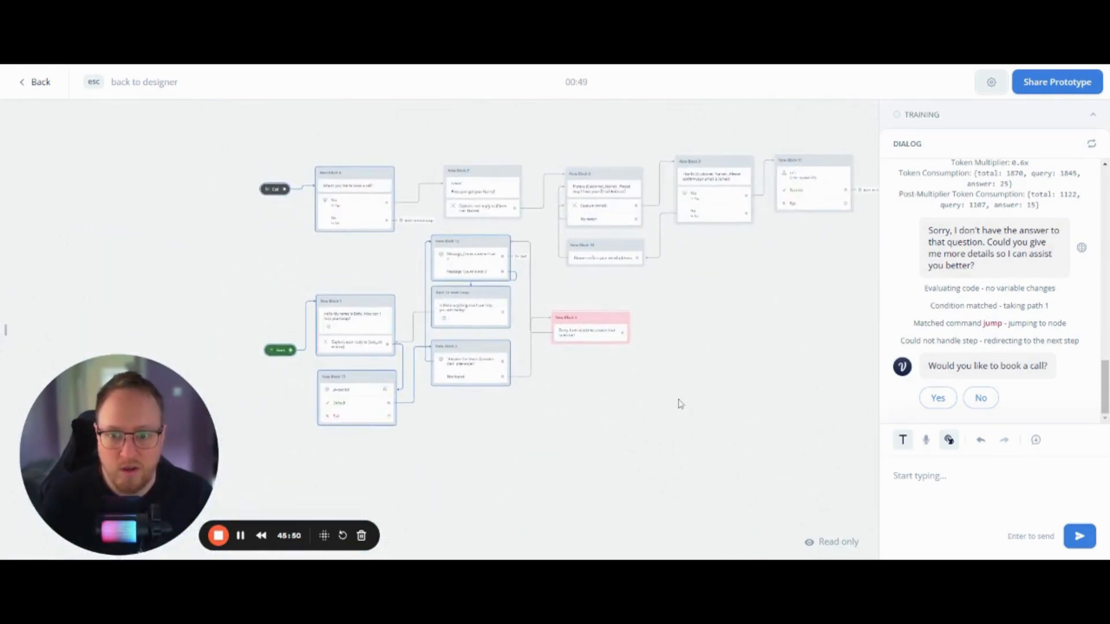
{"action": "scroll", "coordinate": [680, 404], "scroll_direction": "down", "scroll_amount": 2}
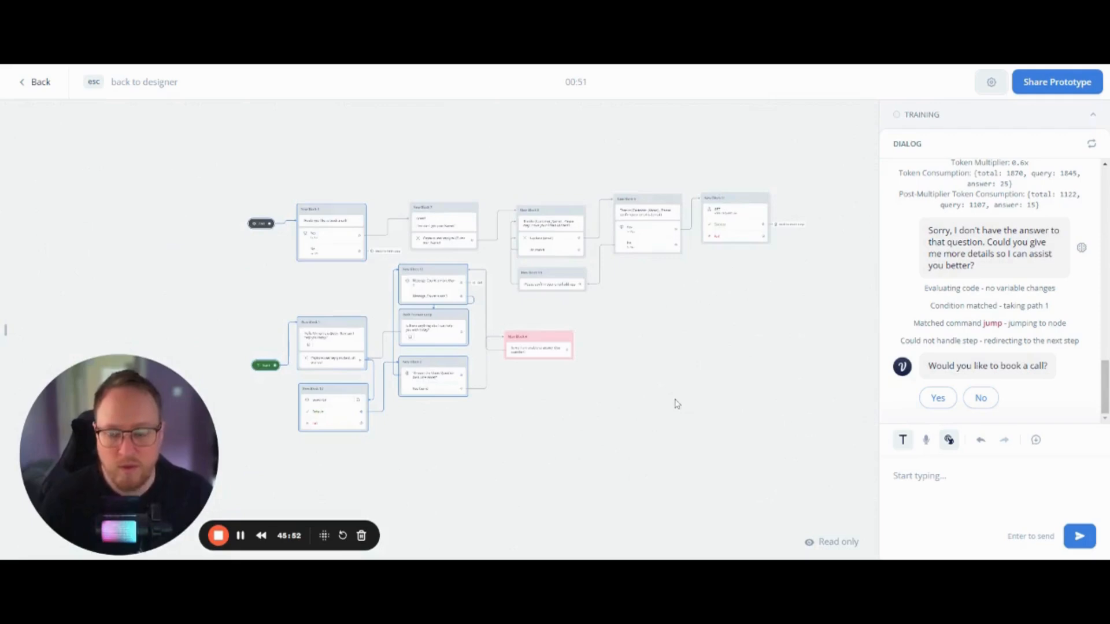